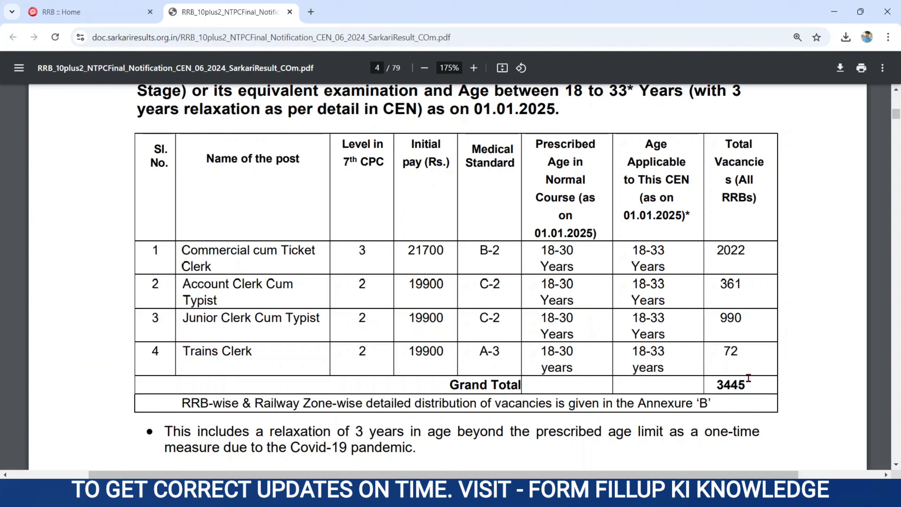
Highlight vacancy figures: the 3445 Grand Total, 361 Account Clerk, and the clerk rows
{"action": "left_click_drag", "start_coordinate": [716, 383], "coordinate": [766, 384]}
{"action": "left_click_drag", "start_coordinate": [180, 249], "coordinate": [233, 273]}
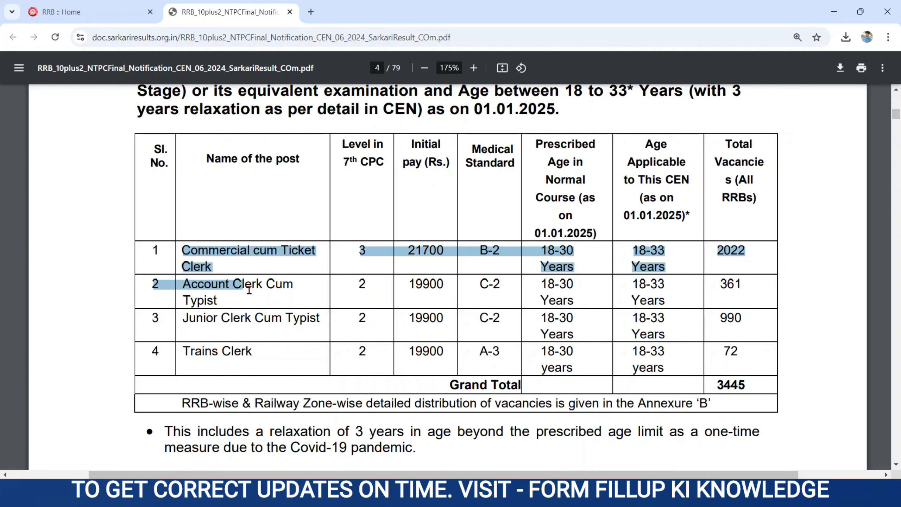
{"action": "left_click_drag", "start_coordinate": [720, 281], "coordinate": [770, 291]}
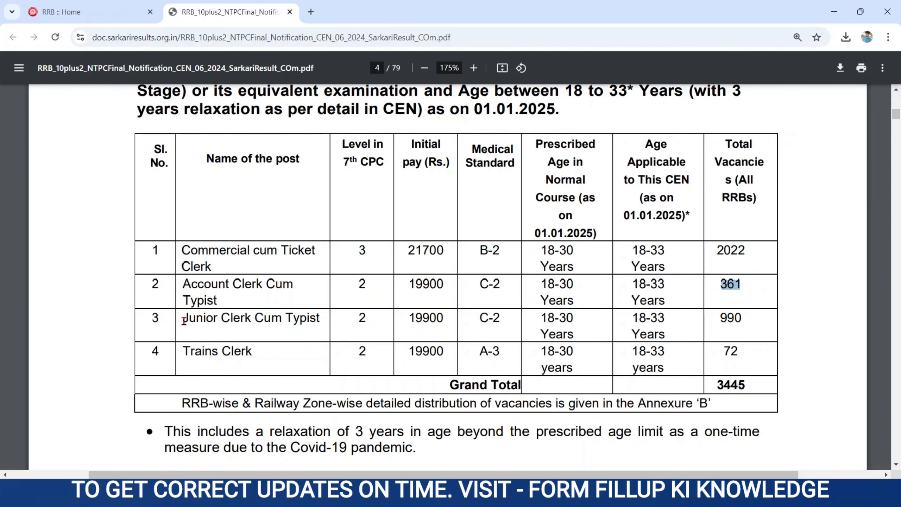
{"action": "left_click_drag", "start_coordinate": [183, 321], "coordinate": [649, 340]}
{"action": "left_click", "coordinate": [701, 319]}
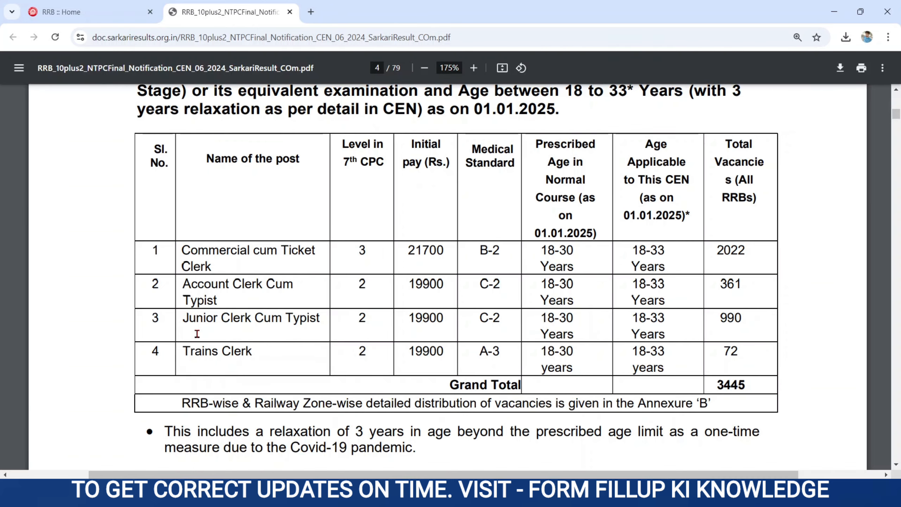
{"action": "left_click_drag", "start_coordinate": [237, 352], "coordinate": [738, 351]}
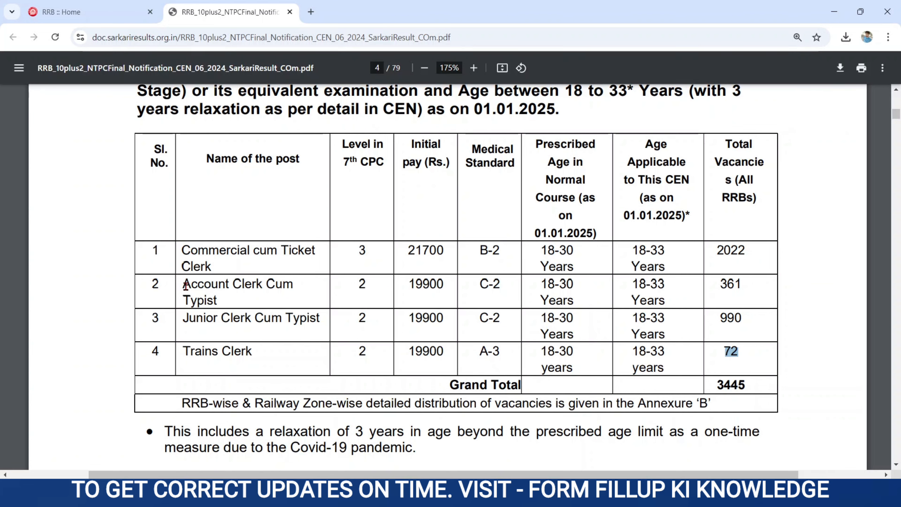
{"action": "left_click_drag", "start_coordinate": [179, 283], "coordinate": [329, 322]}
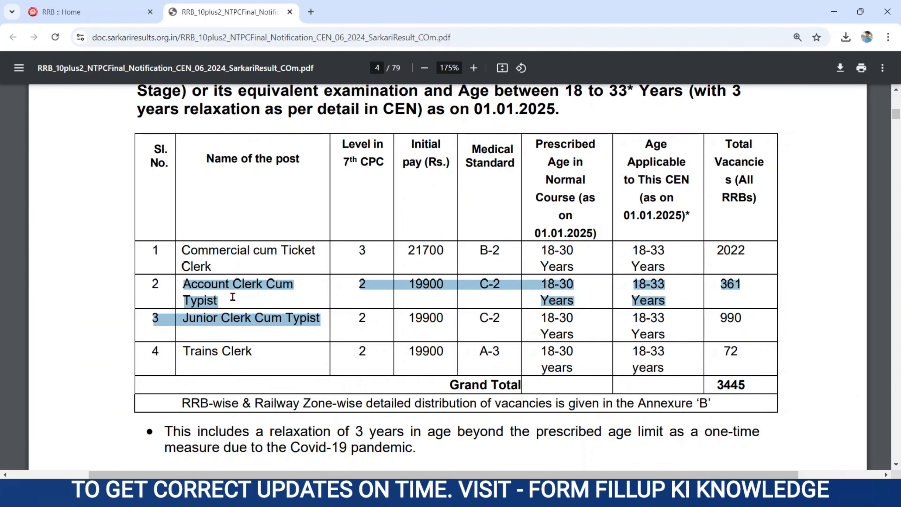
{"action": "left_click", "coordinate": [337, 304]}
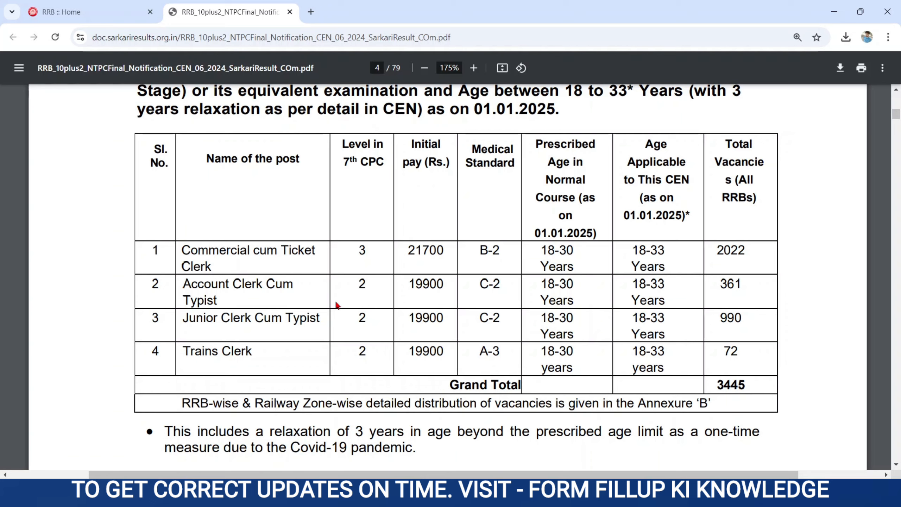
Scroll up to Important Dates and highlight opening 21.09.2024, closing 20.10.2024, and the modification window
{"action": "scroll", "coordinate": [337, 304], "scroll_direction": "up", "scroll_amount": 1}
{"action": "scroll", "coordinate": [337, 305], "scroll_direction": "up", "scroll_amount": 15}
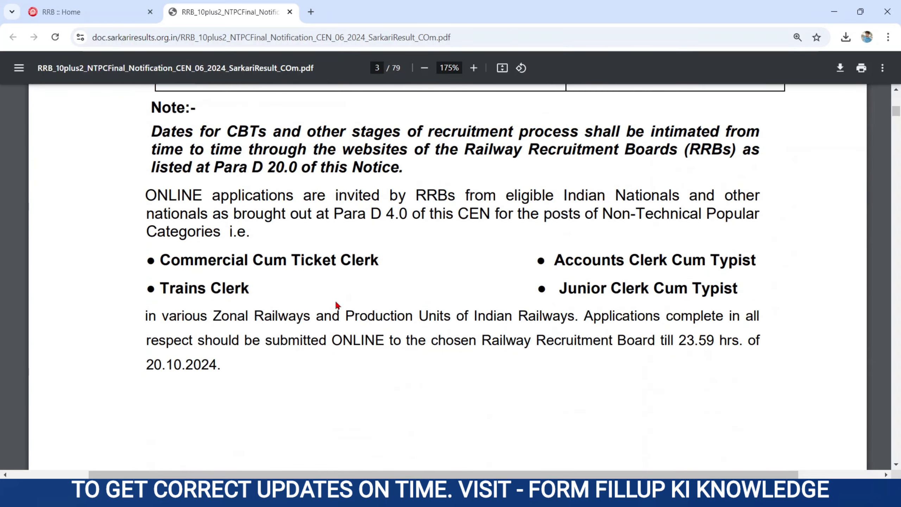
{"action": "scroll", "coordinate": [337, 305], "scroll_direction": "up", "scroll_amount": 10}
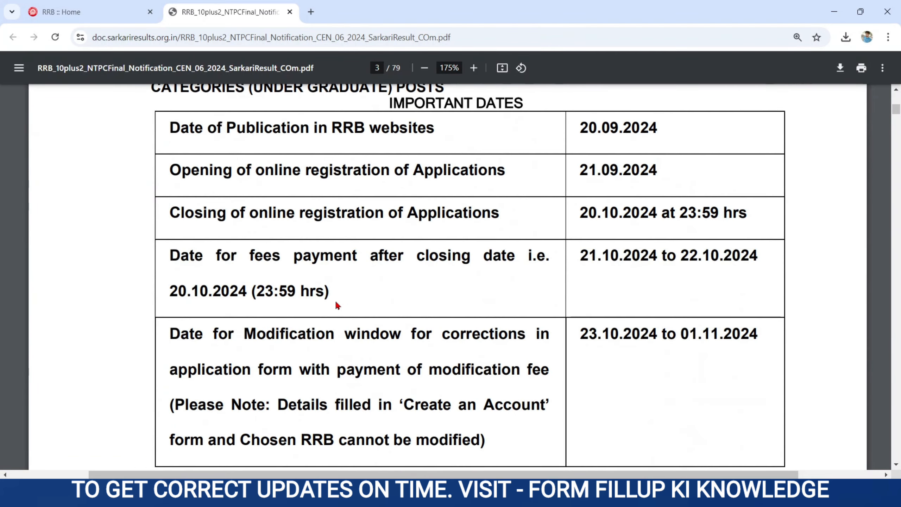
{"action": "left_click_drag", "start_coordinate": [573, 171], "coordinate": [675, 173]}
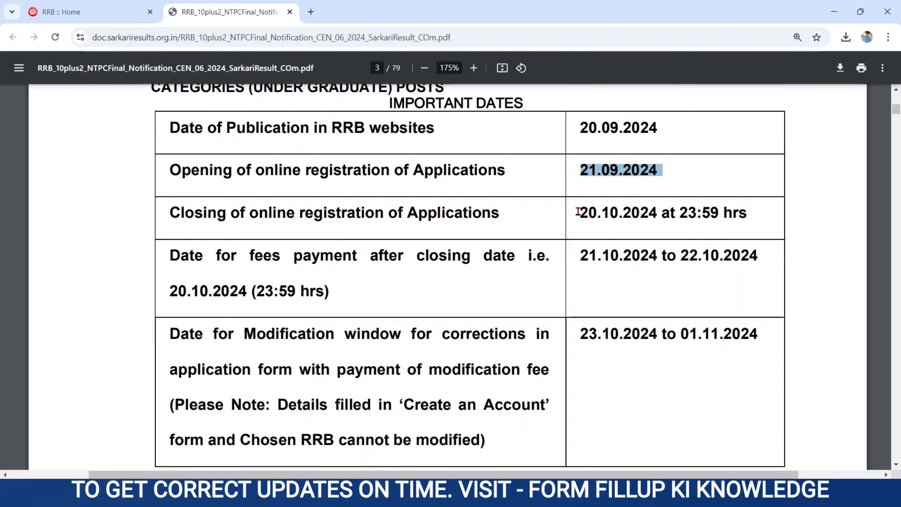
{"action": "left_click_drag", "start_coordinate": [578, 211], "coordinate": [751, 217]}
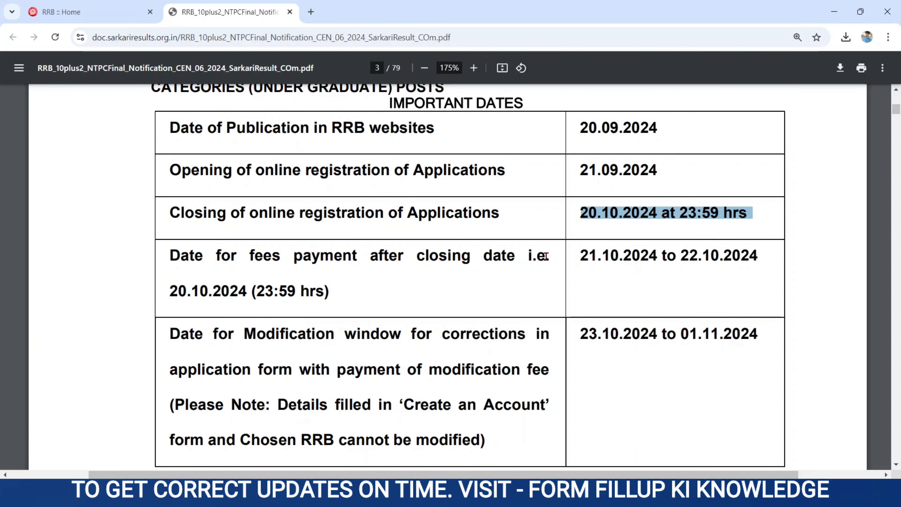
{"action": "left_click", "coordinate": [572, 253]}
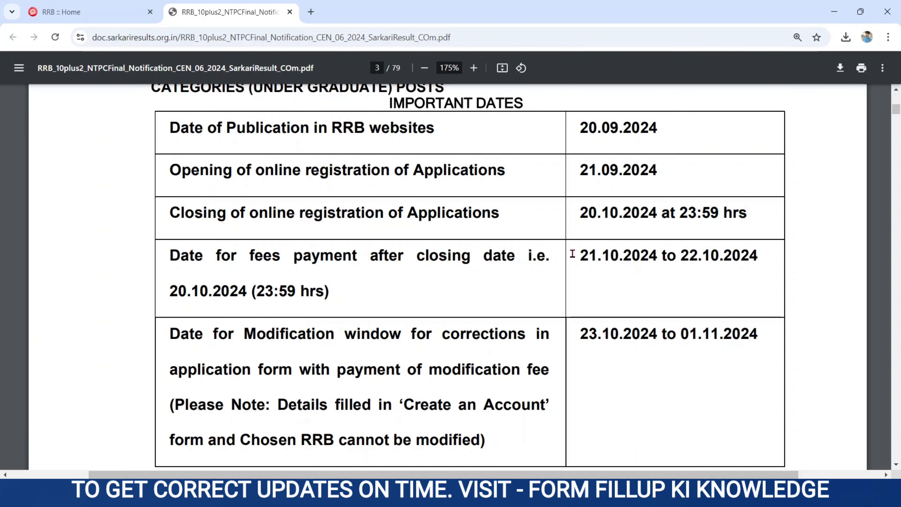
{"action": "left_click_drag", "start_coordinate": [572, 253], "coordinate": [770, 256]}
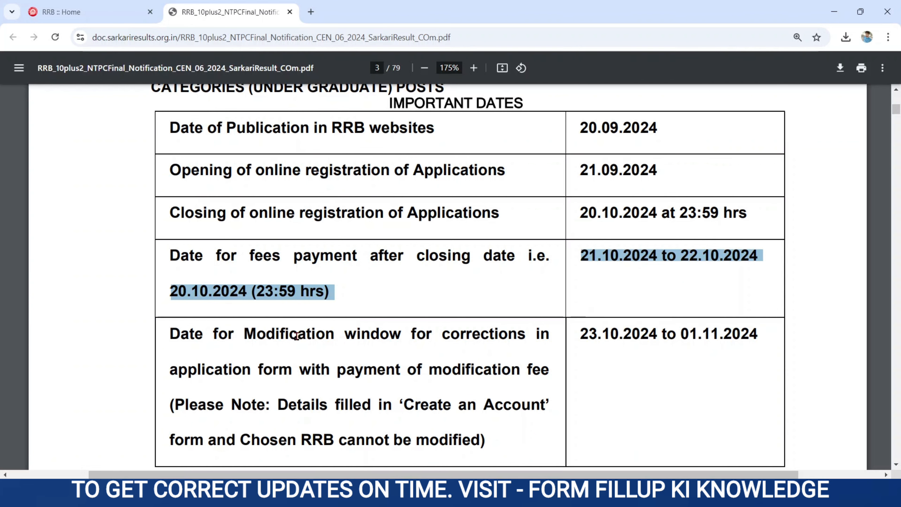
{"action": "left_click_drag", "start_coordinate": [169, 334], "coordinate": [603, 355]}
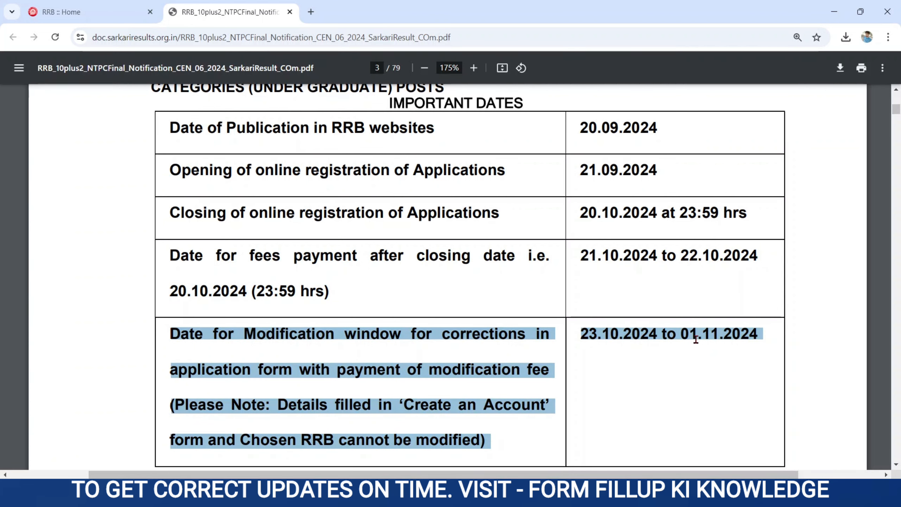
{"action": "left_click", "coordinate": [160, 228]}
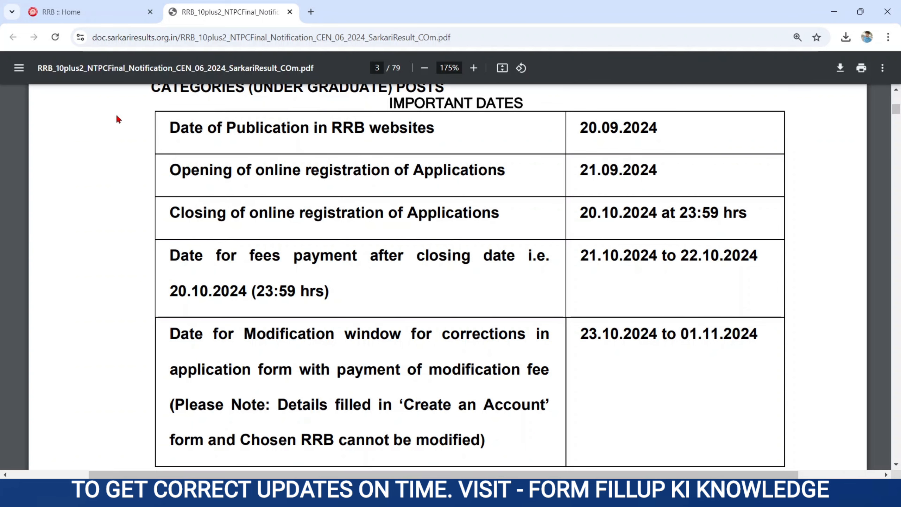
Go to the RRB :: Home tab, skim Latest Updates, and expand the Apply dropdown
{"action": "left_click", "coordinate": [99, 17]}
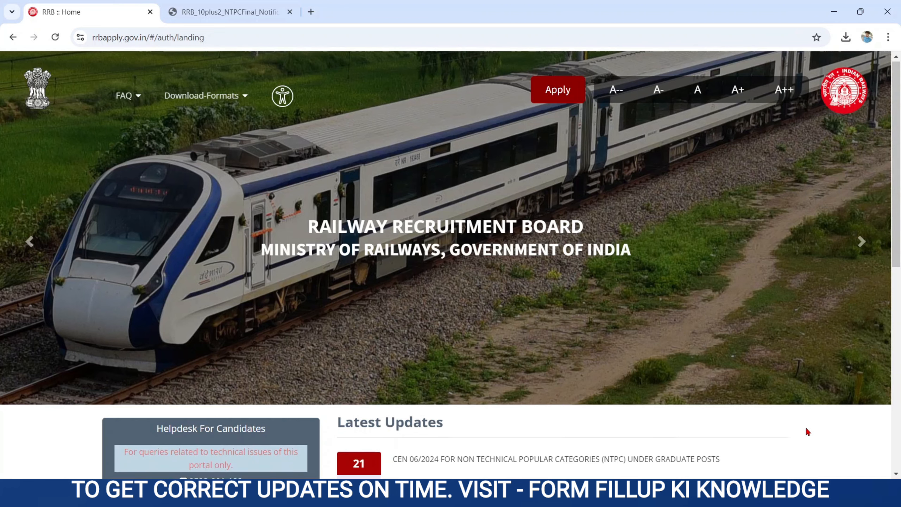
{"action": "scroll", "coordinate": [805, 425], "scroll_direction": "down", "scroll_amount": 6}
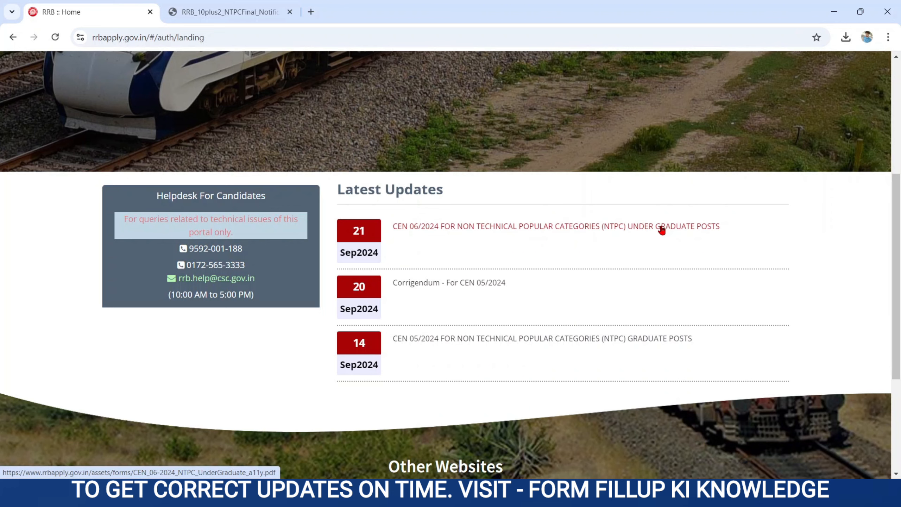
{"action": "scroll", "coordinate": [817, 231], "scroll_direction": "up", "scroll_amount": 5}
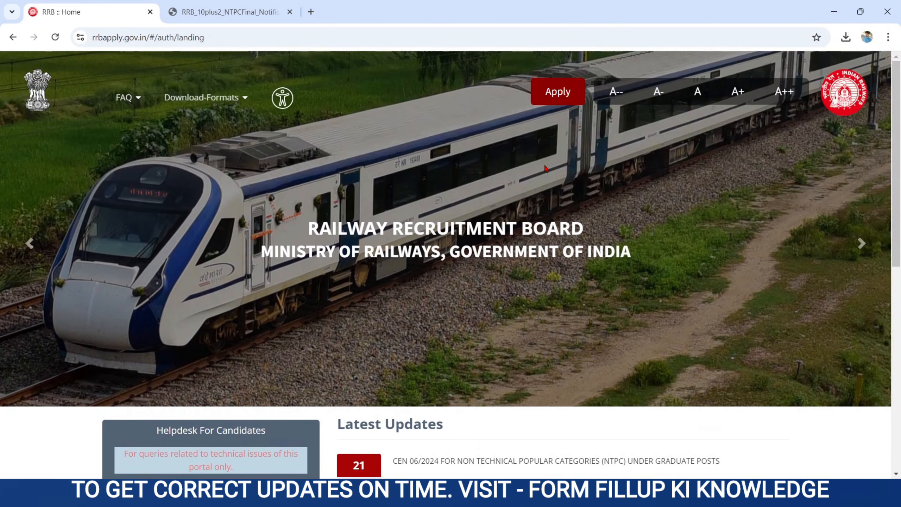
{"action": "left_click", "coordinate": [556, 93]}
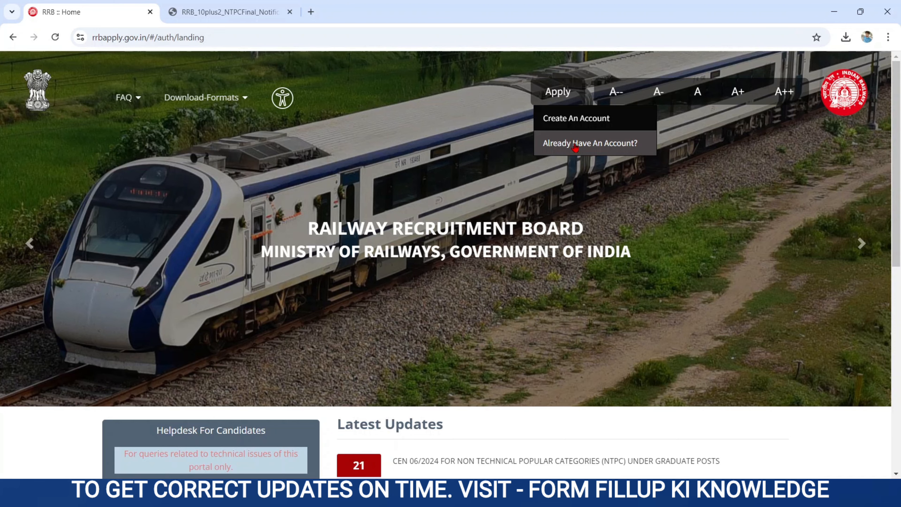
{"action": "left_click", "coordinate": [575, 149]}
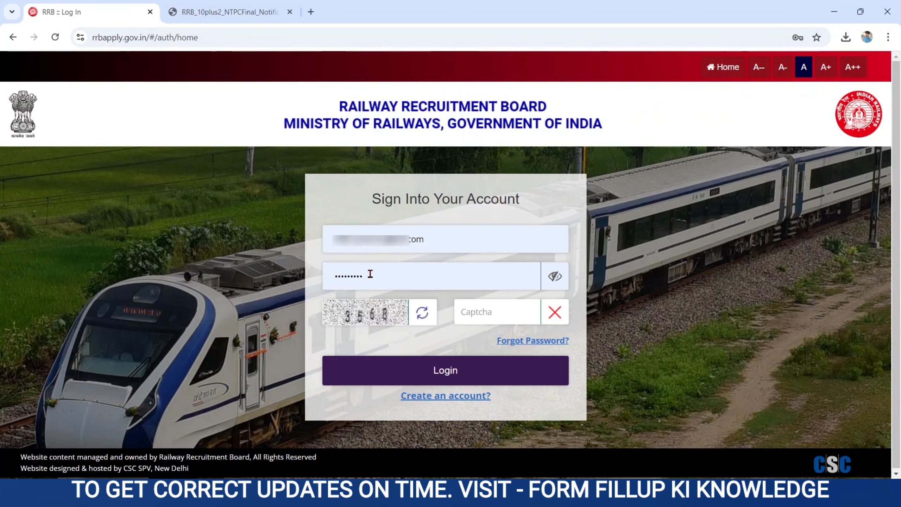
{"action": "left_click", "coordinate": [460, 311]}
{"action": "left_click", "coordinate": [527, 343]}
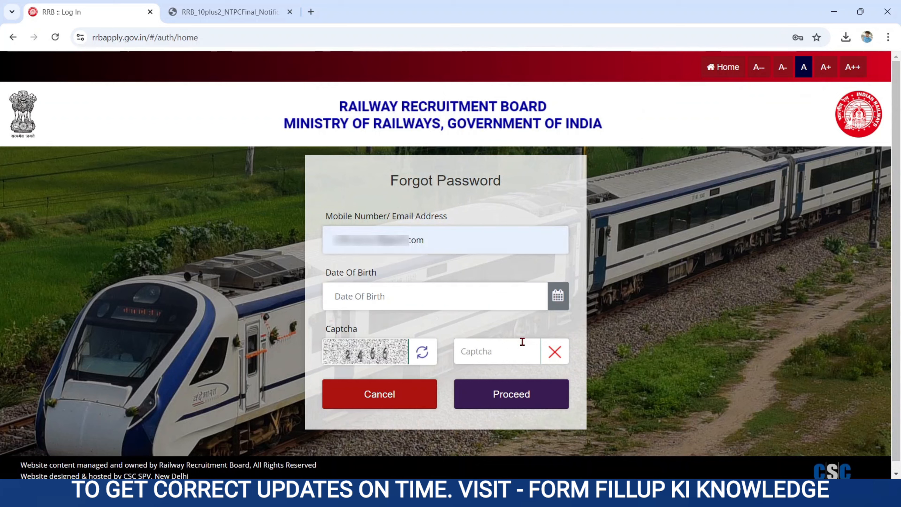
{"action": "left_click_drag", "start_coordinate": [327, 242], "coordinate": [486, 250]}
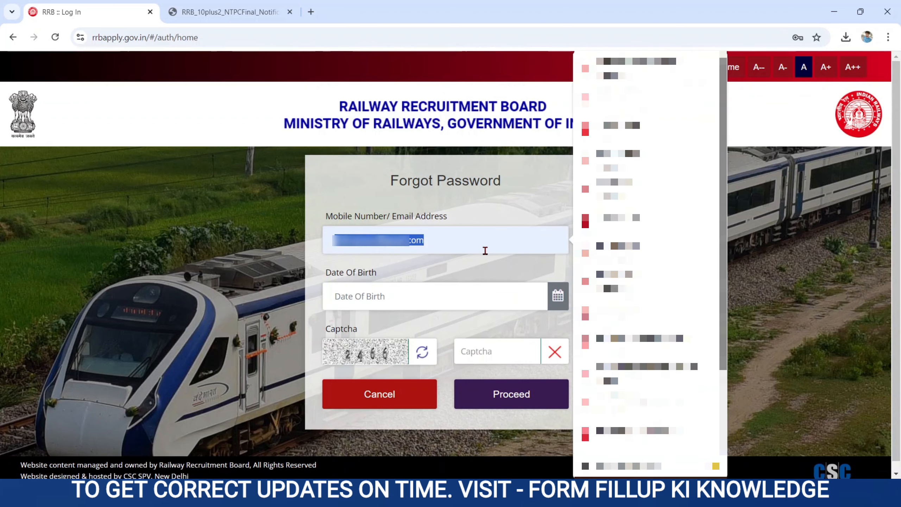
{"action": "left_click", "coordinate": [361, 294]}
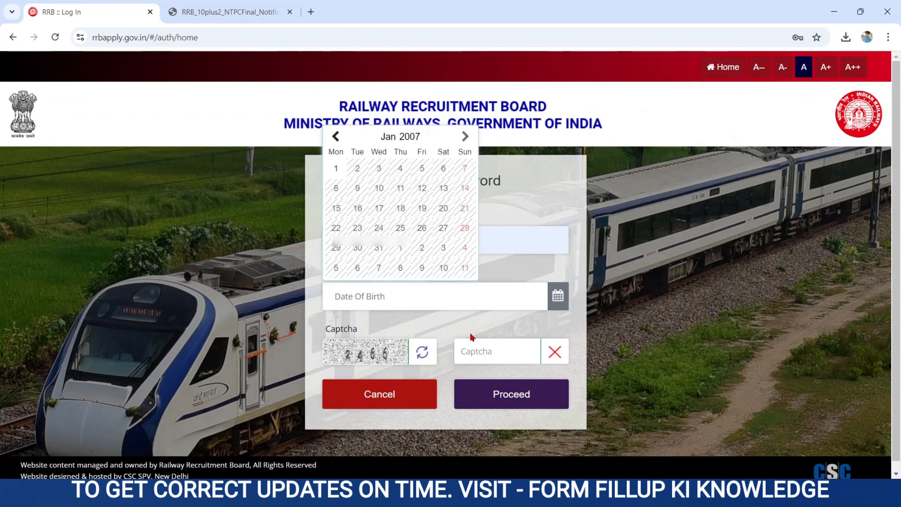
{"action": "left_click", "coordinate": [471, 347]}
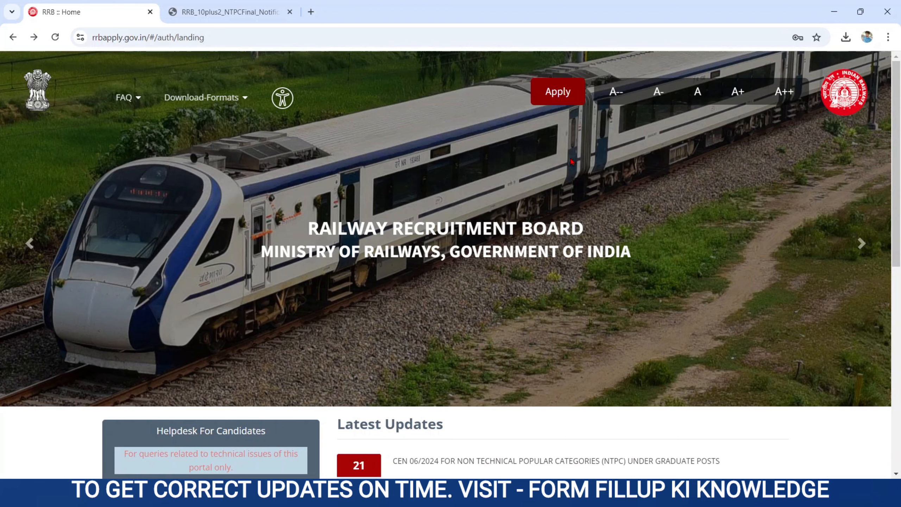
Choose Apply > Create An Account and dismiss the Please Note notice about existing accounts
{"action": "left_click", "coordinate": [559, 93]}
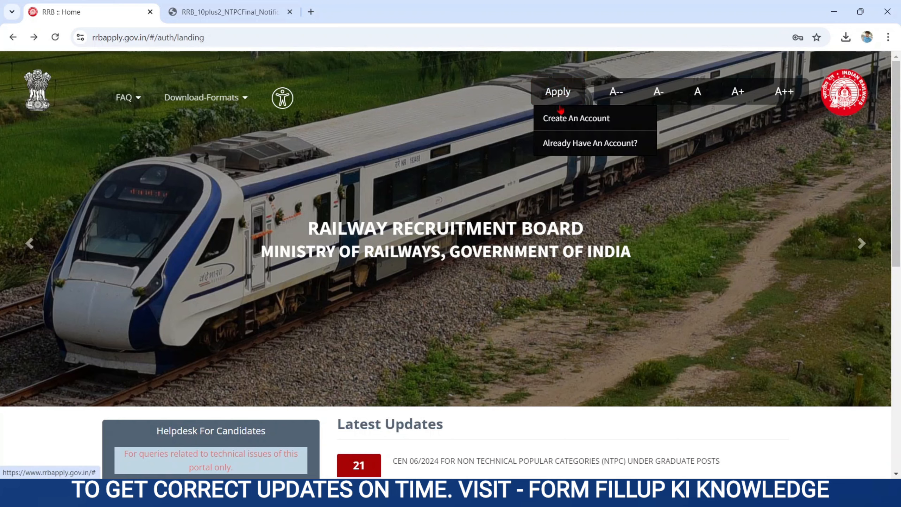
{"action": "left_click", "coordinate": [560, 119]}
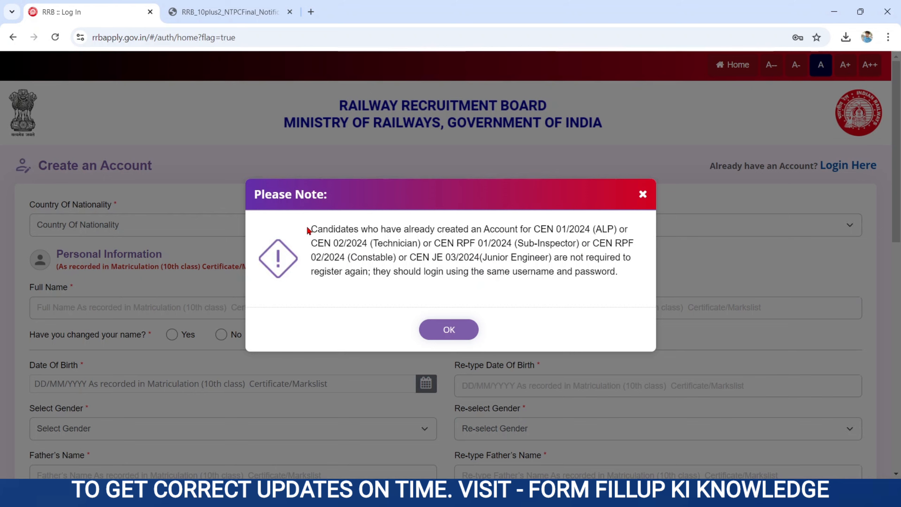
{"action": "left_click_drag", "start_coordinate": [308, 231], "coordinate": [580, 287]}
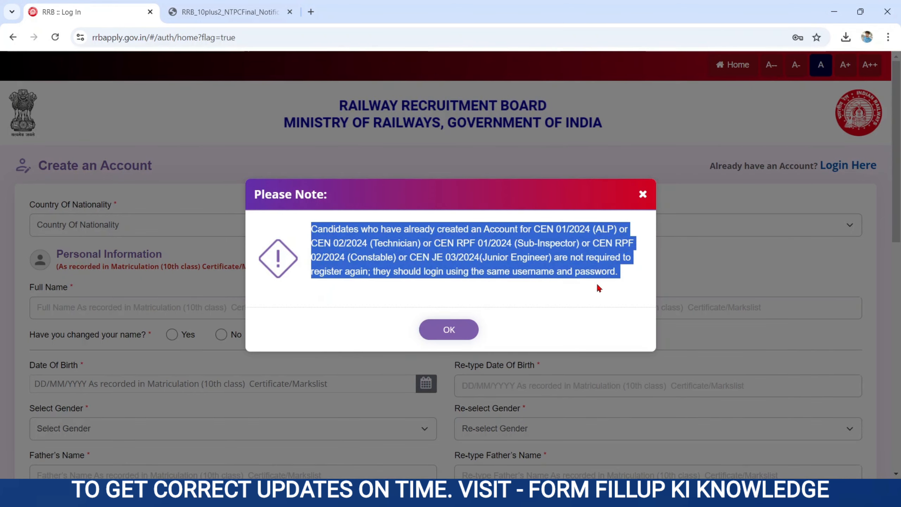
{"action": "left_click", "coordinate": [461, 328]}
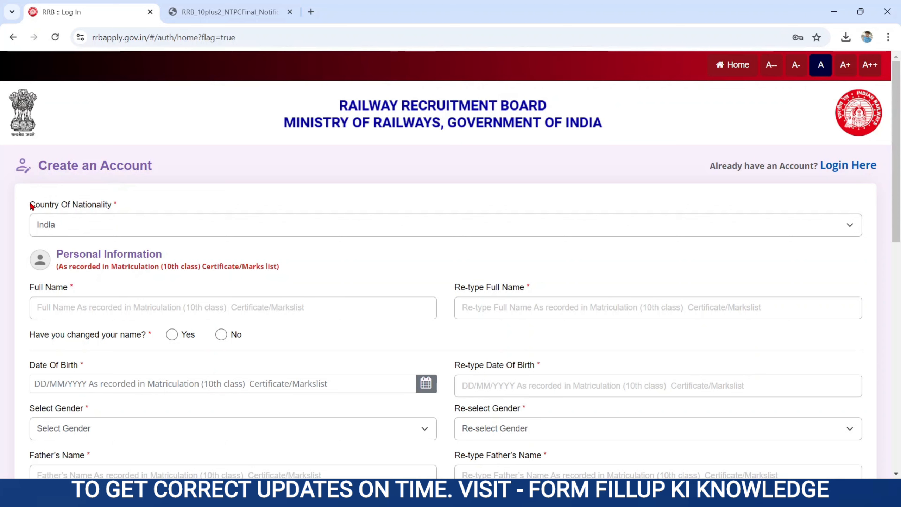
Keep India as country of nationality and point out the Full Name and Re-type Full Name fields
{"action": "left_click_drag", "start_coordinate": [31, 205], "coordinate": [166, 220]}
{"action": "left_click", "coordinate": [135, 220]}
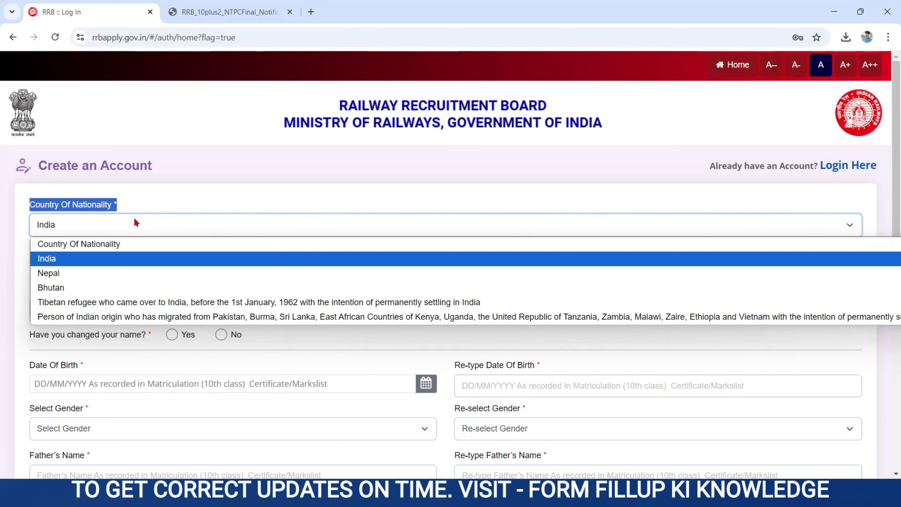
{"action": "left_click", "coordinate": [57, 259]}
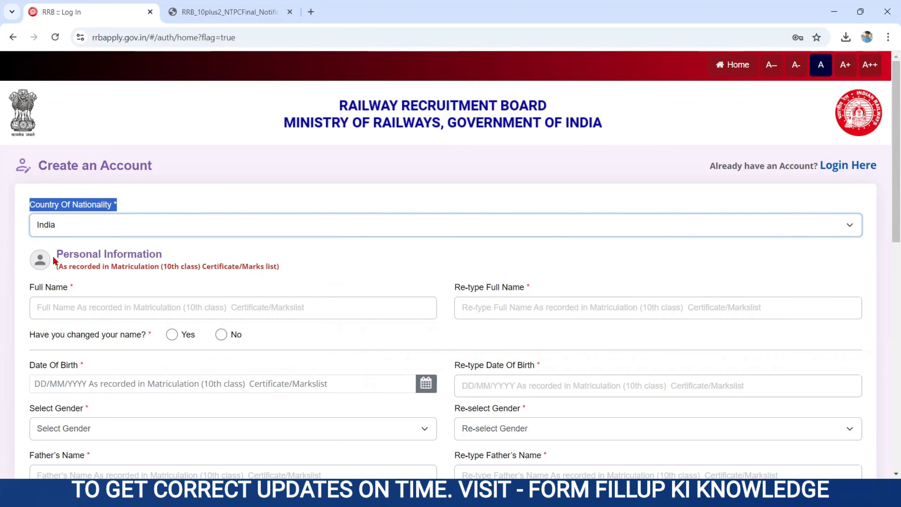
{"action": "left_click_drag", "start_coordinate": [57, 252], "coordinate": [172, 267]}
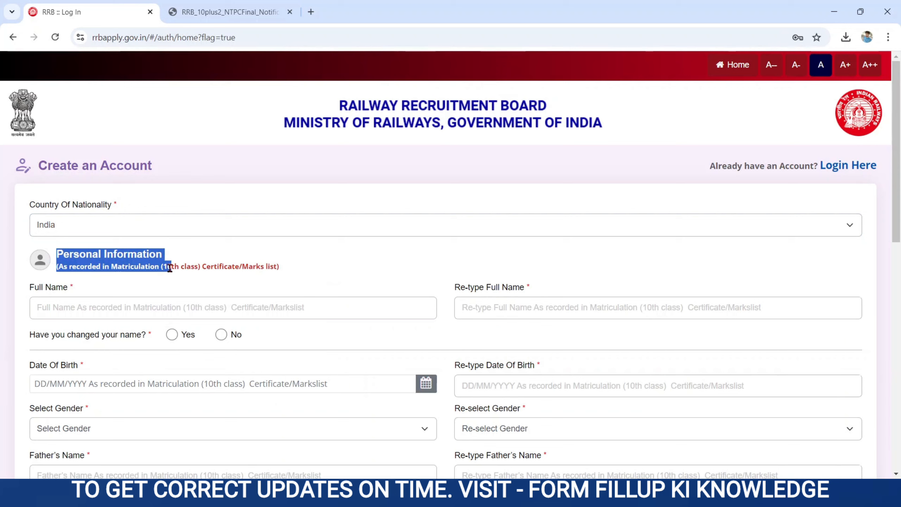
{"action": "left_click_drag", "start_coordinate": [29, 288], "coordinate": [66, 289]}
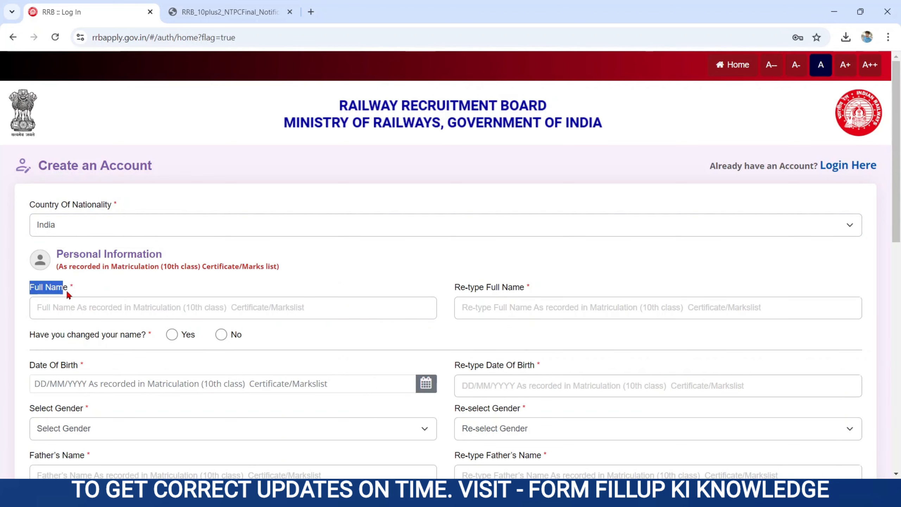
{"action": "left_click", "coordinate": [64, 306]}
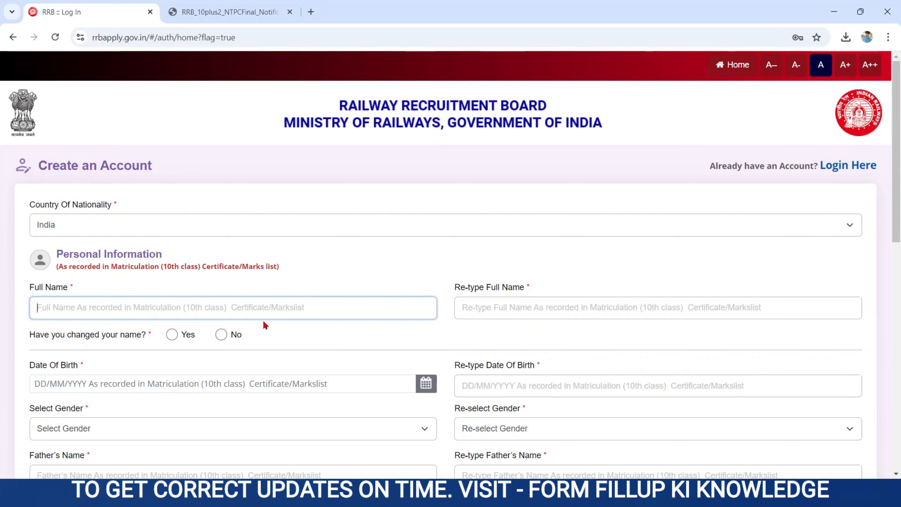
{"action": "left_click_drag", "start_coordinate": [455, 286], "coordinate": [517, 300]}
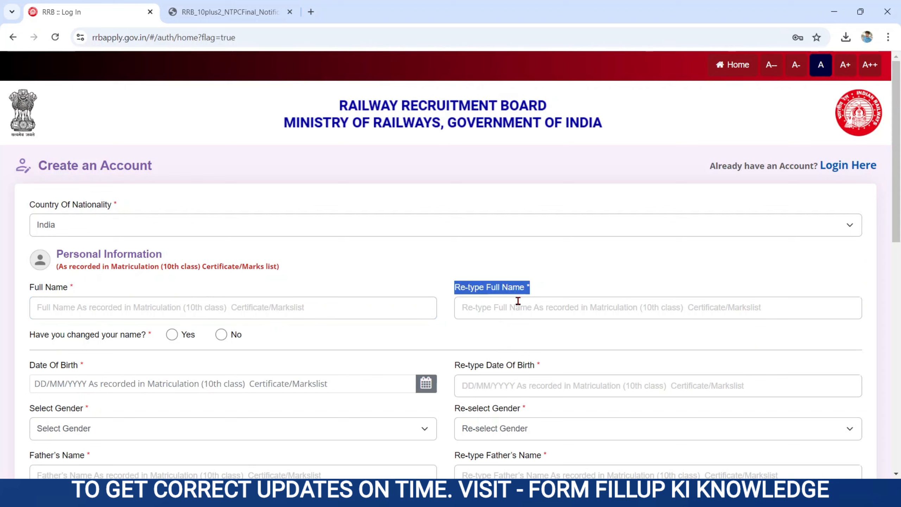
{"action": "left_click", "coordinate": [499, 306]}
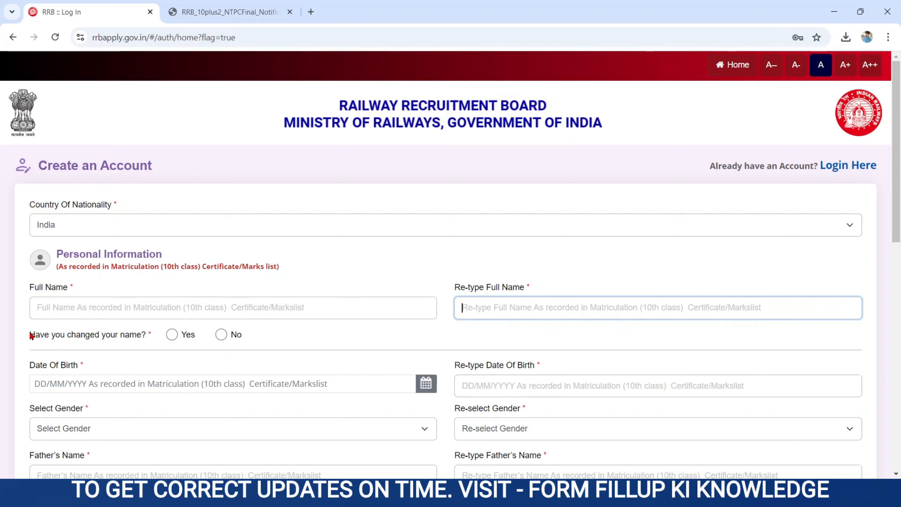
Answer the name-change question No, after briefly trying Yes and accepting its notice
{"action": "left_click_drag", "start_coordinate": [31, 335], "coordinate": [173, 335]}
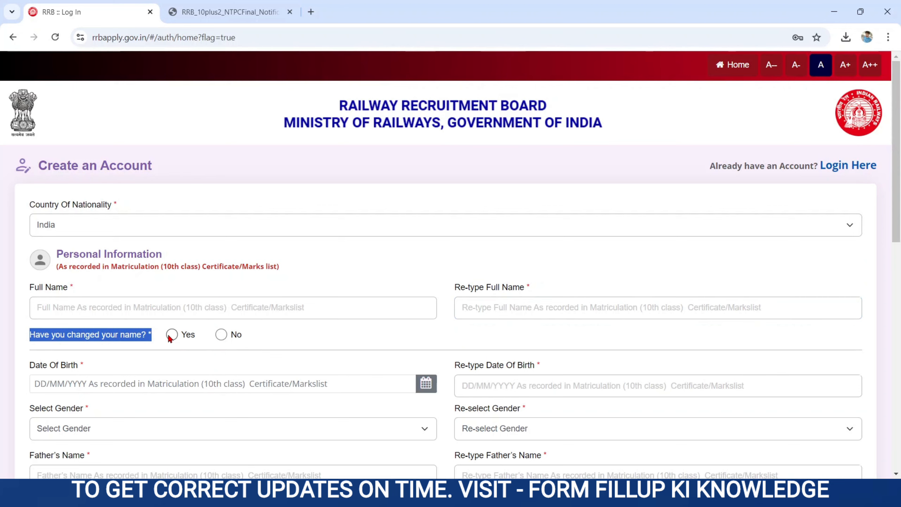
{"action": "left_click", "coordinate": [172, 334]}
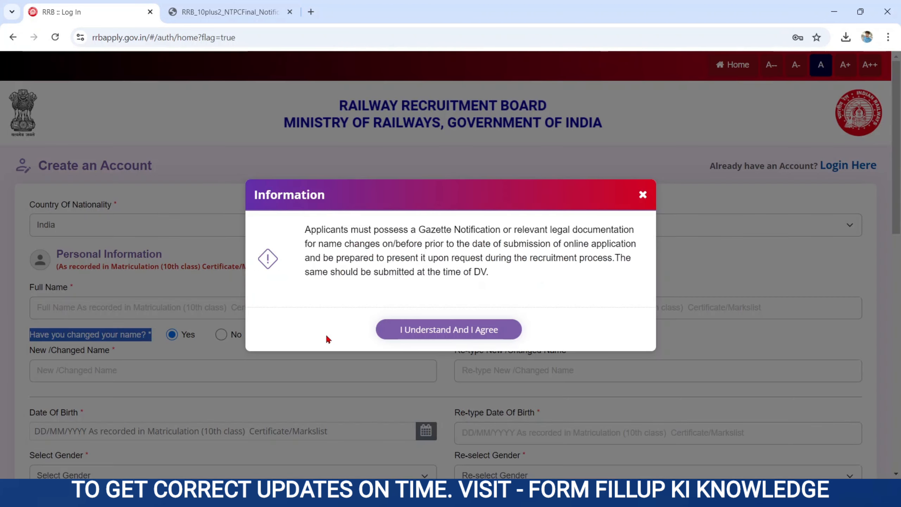
{"action": "left_click", "coordinate": [418, 333]}
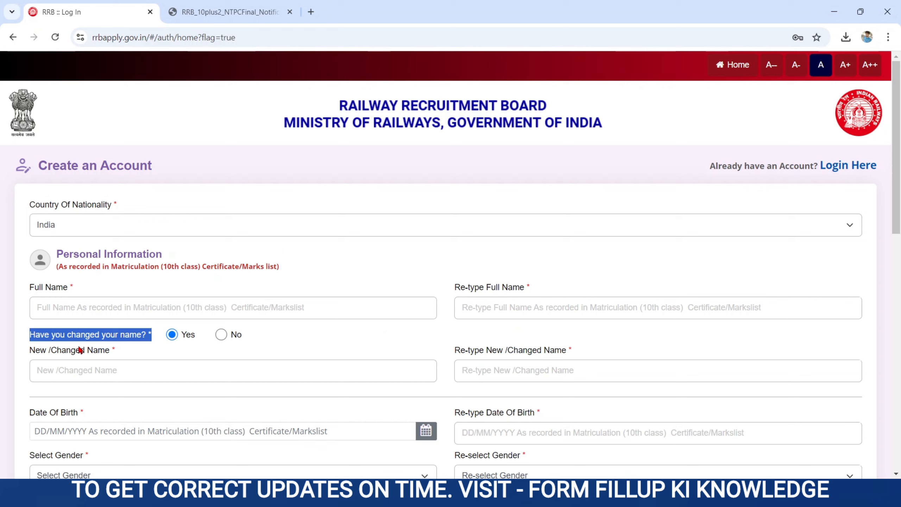
{"action": "left_click_drag", "start_coordinate": [35, 351], "coordinate": [104, 351]}
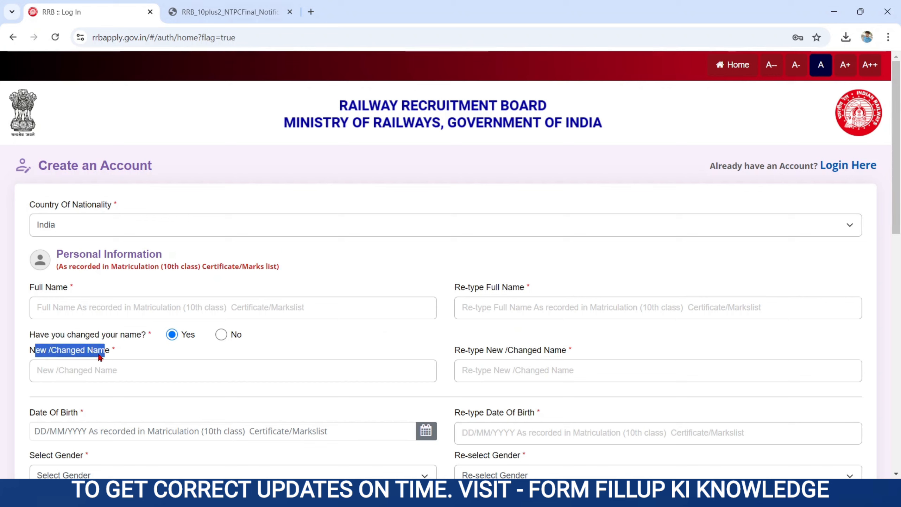
{"action": "left_click", "coordinate": [70, 369]}
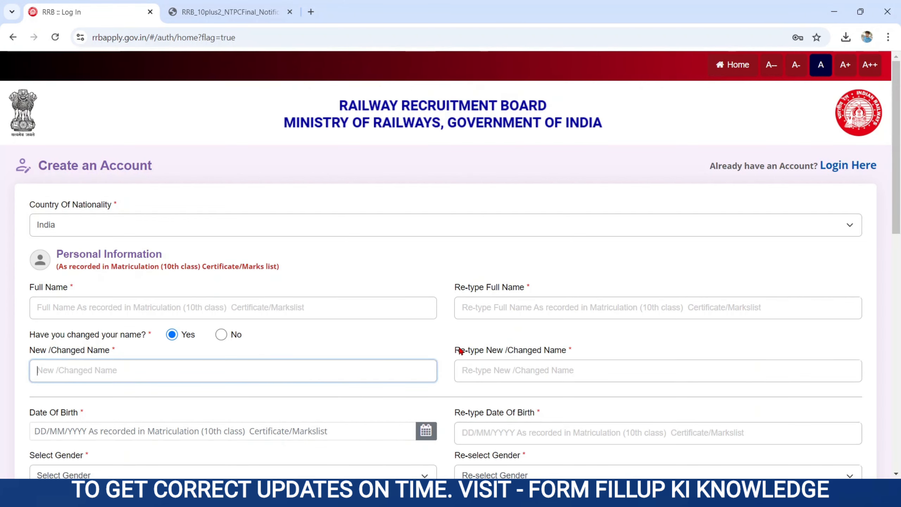
{"action": "left_click_drag", "start_coordinate": [460, 350], "coordinate": [582, 354]}
{"action": "left_click", "coordinate": [514, 362]}
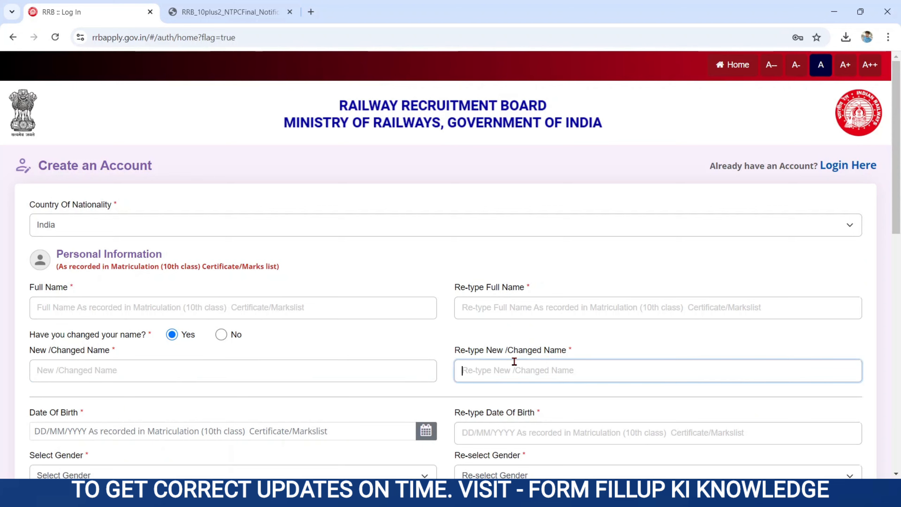
{"action": "left_click", "coordinate": [221, 335]}
Point out the Date Of Birth and re-type birth date fields
{"action": "scroll", "coordinate": [365, 338], "scroll_direction": "down", "scroll_amount": 1}
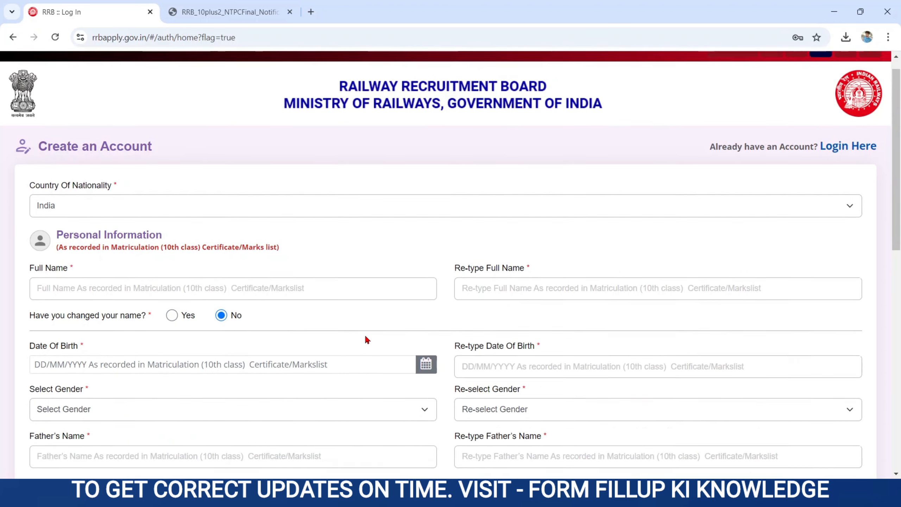
{"action": "scroll", "coordinate": [365, 337], "scroll_direction": "down", "scroll_amount": 5}
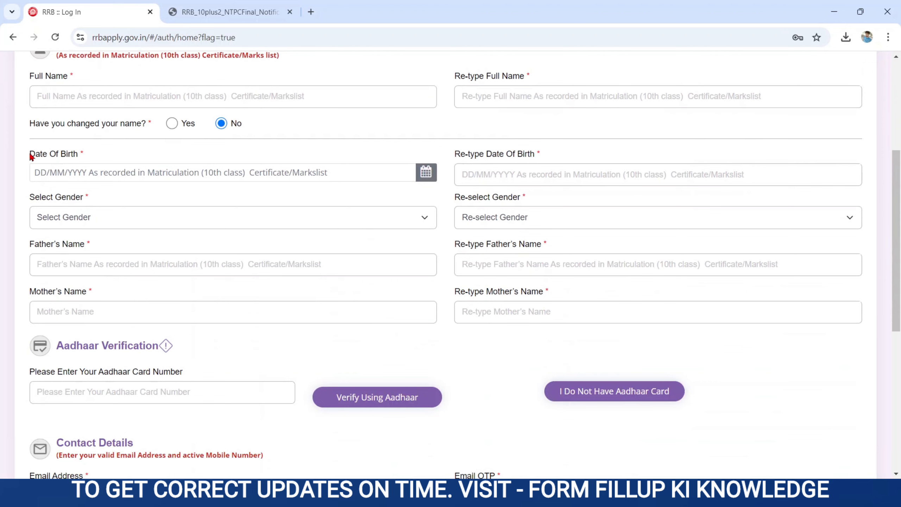
{"action": "left_click_drag", "start_coordinate": [29, 156], "coordinate": [60, 173]}
{"action": "left_click", "coordinate": [60, 173]}
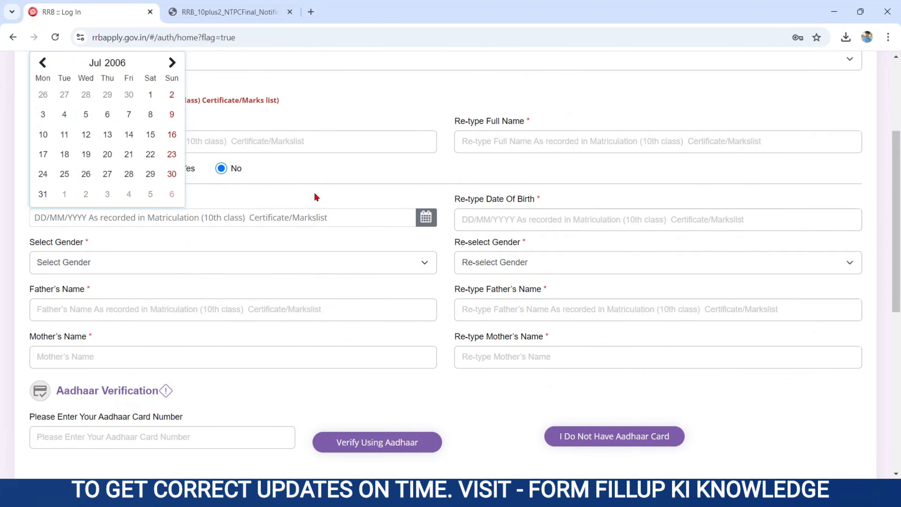
{"action": "left_click_drag", "start_coordinate": [457, 200], "coordinate": [565, 211]}
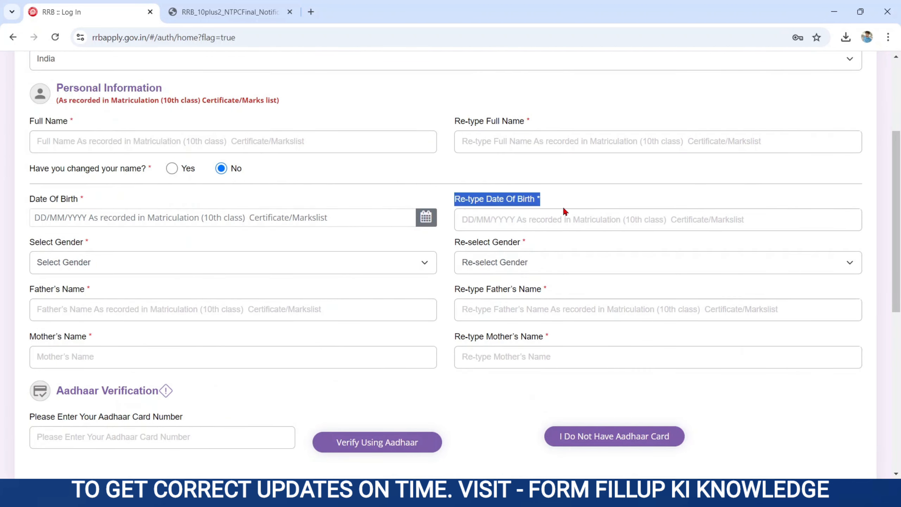
{"action": "left_click", "coordinate": [478, 215]}
Set both Select Gender and Re-select Gender to Male
{"action": "left_click_drag", "start_coordinate": [31, 246], "coordinate": [93, 254]}
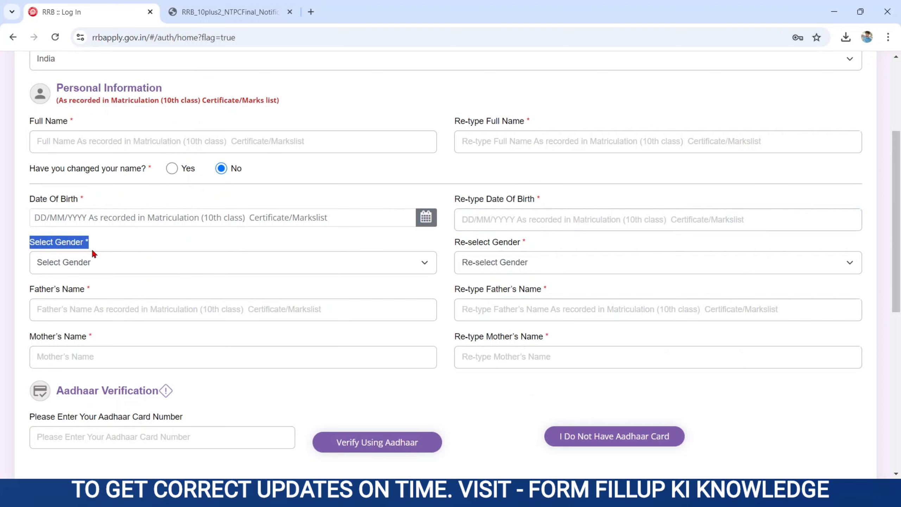
{"action": "left_click", "coordinate": [81, 264]}
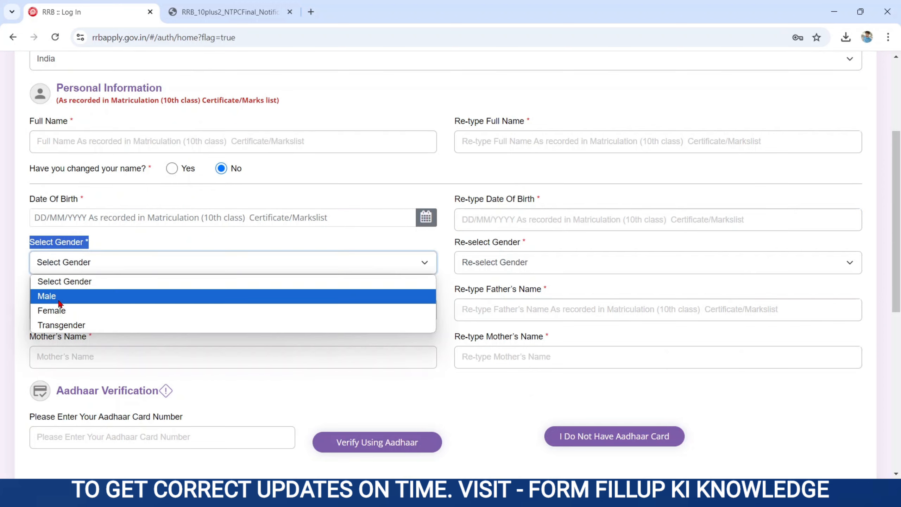
{"action": "left_click", "coordinate": [59, 301]}
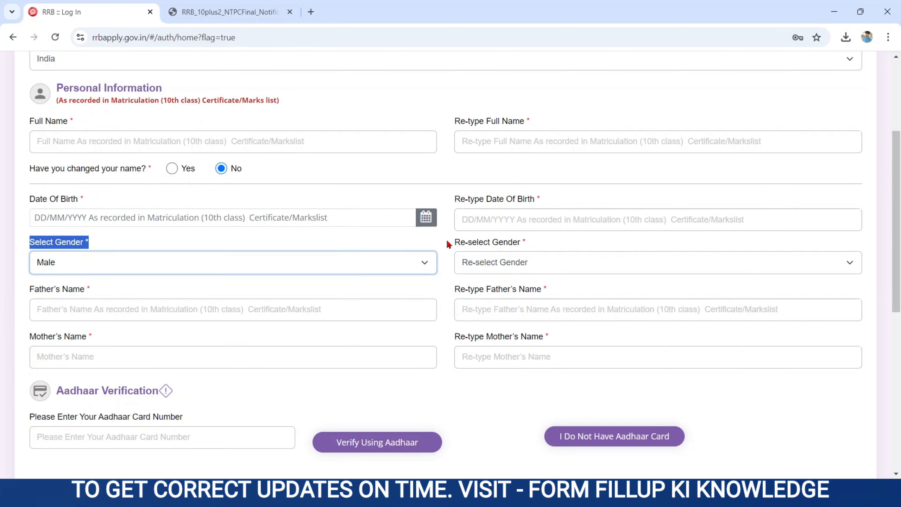
{"action": "left_click_drag", "start_coordinate": [448, 244], "coordinate": [548, 245]}
{"action": "left_click", "coordinate": [493, 264]}
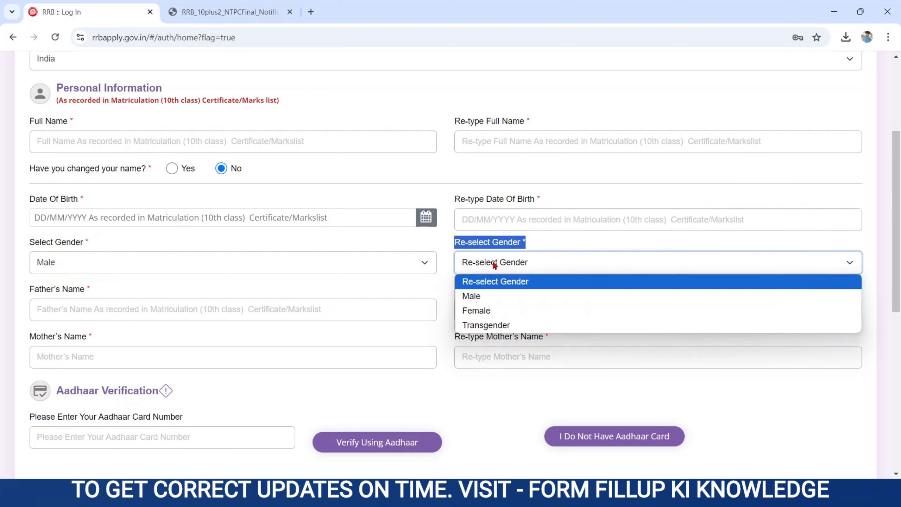
{"action": "left_click", "coordinate": [475, 295]}
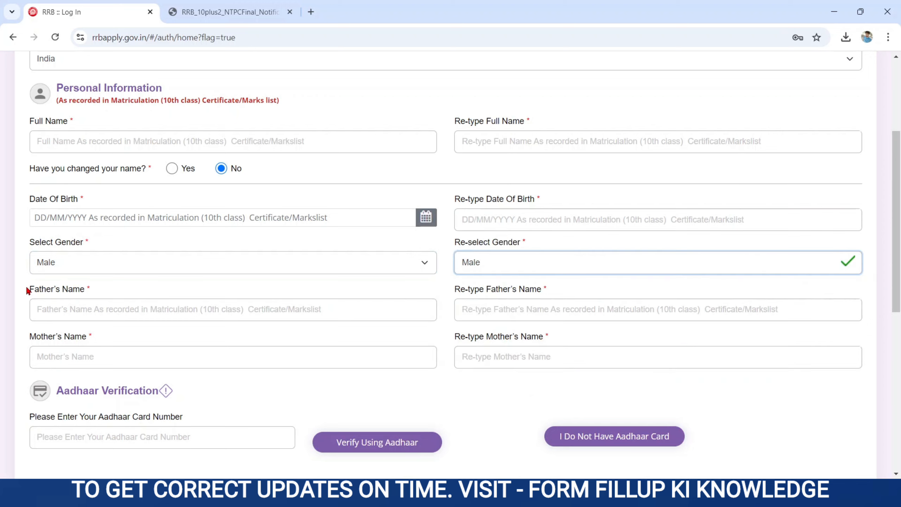
Point out the Father's Name and Mother's Name fields and their re-type fields
{"action": "left_click_drag", "start_coordinate": [28, 290], "coordinate": [84, 295]}
{"action": "left_click", "coordinate": [80, 307]}
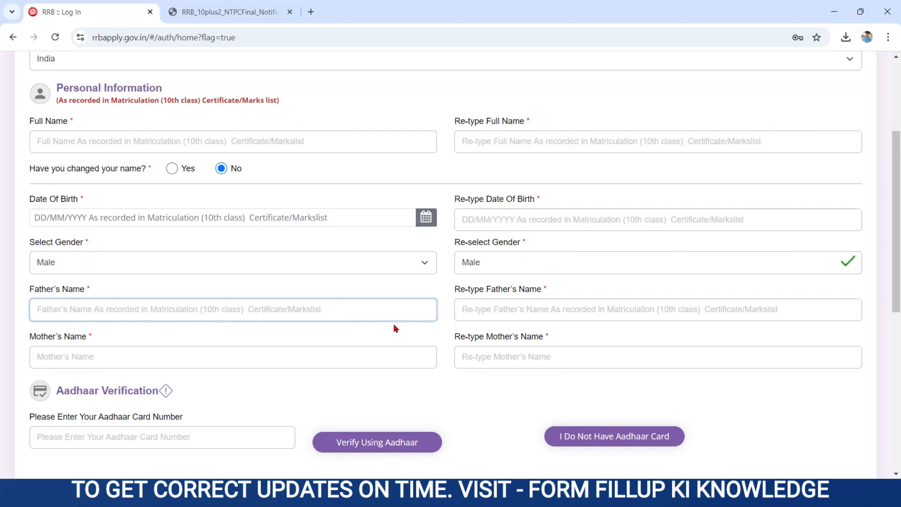
{"action": "left_click_drag", "start_coordinate": [457, 292], "coordinate": [578, 300]}
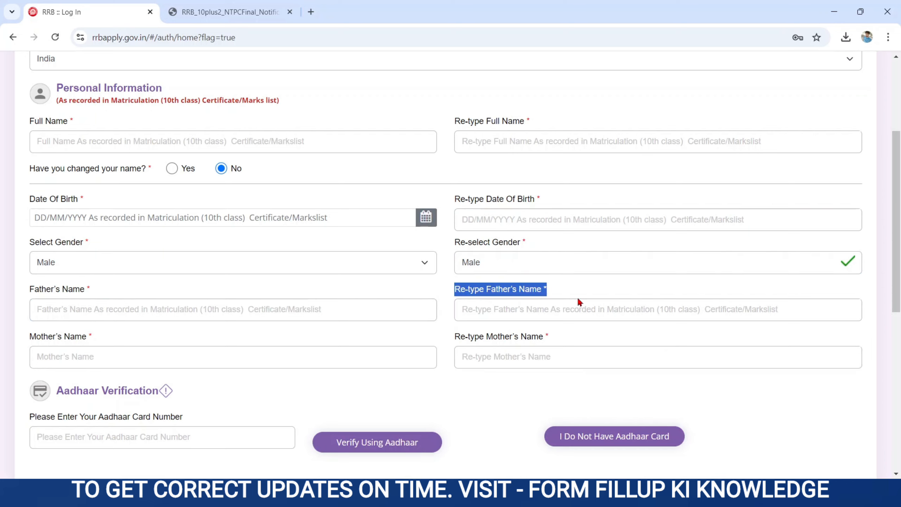
{"action": "left_click", "coordinate": [520, 304]}
{"action": "left_click", "coordinate": [37, 338]}
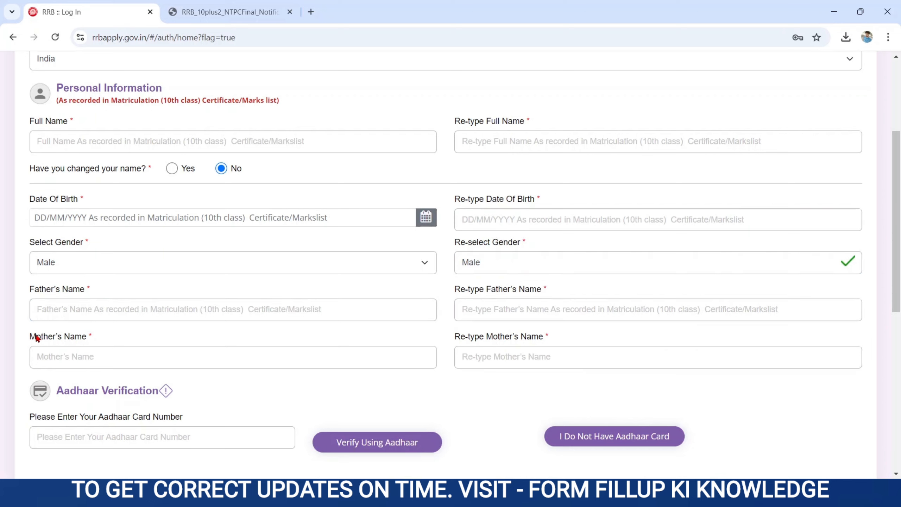
{"action": "left_click_drag", "start_coordinate": [37, 338], "coordinate": [101, 343]}
{"action": "left_click", "coordinate": [91, 351]}
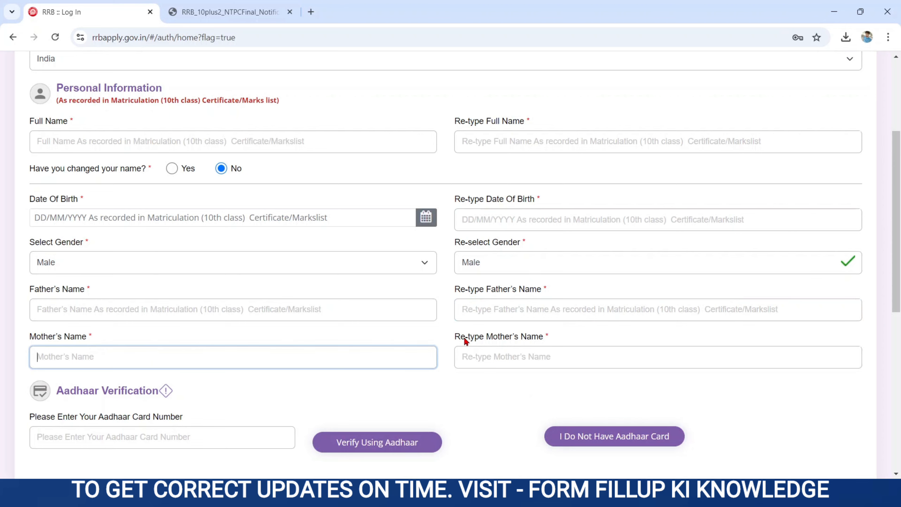
{"action": "left_click_drag", "start_coordinate": [465, 341], "coordinate": [531, 342]}
{"action": "left_click", "coordinate": [506, 358]}
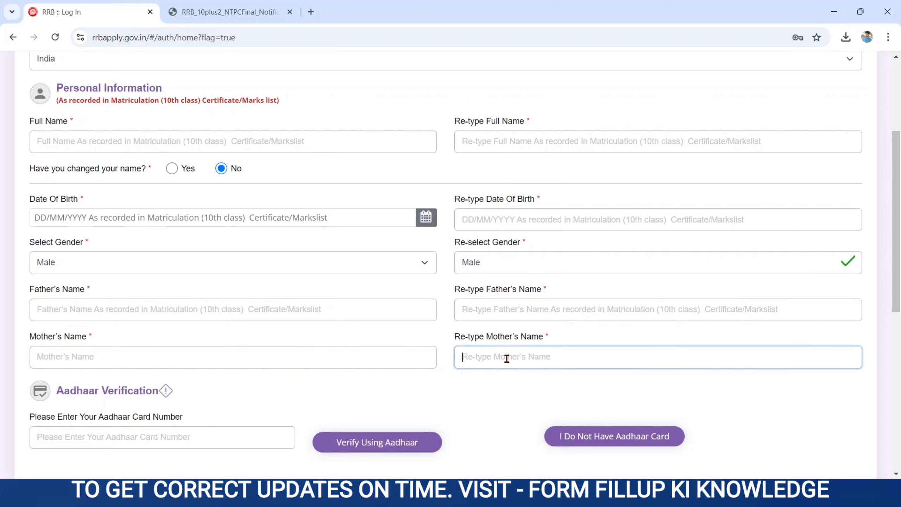
{"action": "left_click", "coordinate": [473, 399]}
Leave the Aadhaar number blank and confirm not having an Aadhaar card
{"action": "scroll", "coordinate": [473, 399], "scroll_direction": "down", "scroll_amount": 8}
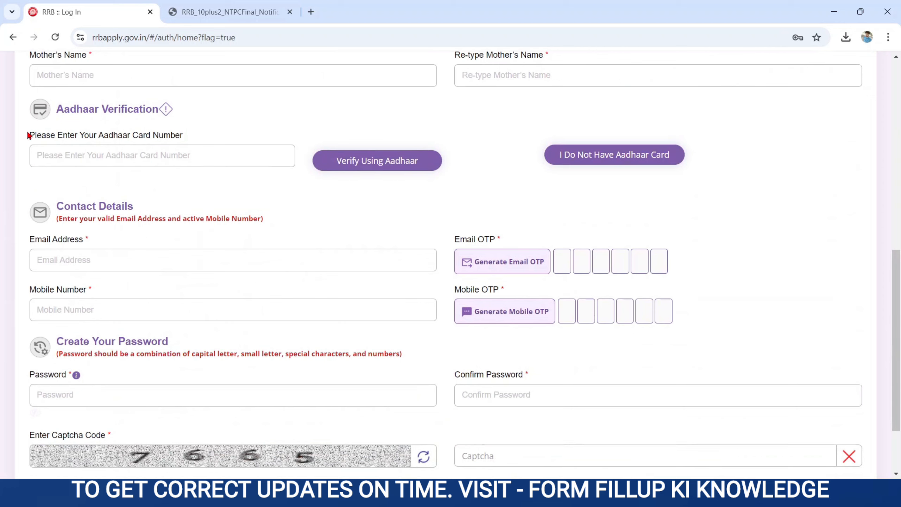
{"action": "left_click_drag", "start_coordinate": [29, 135], "coordinate": [206, 137]}
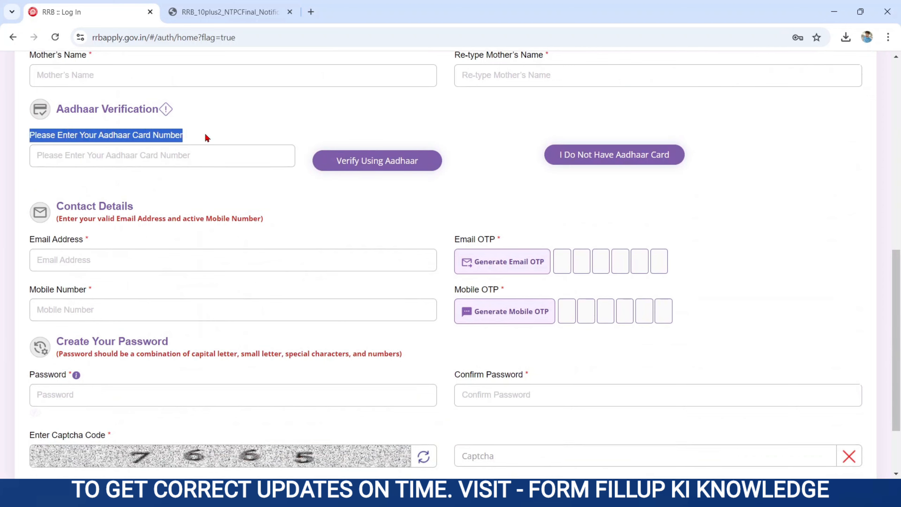
{"action": "left_click", "coordinate": [102, 160]}
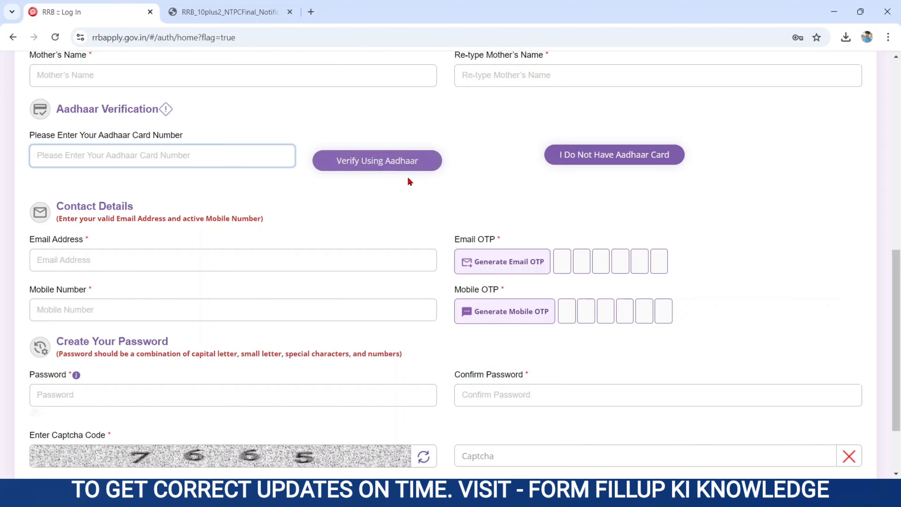
{"action": "left_click", "coordinate": [453, 193]}
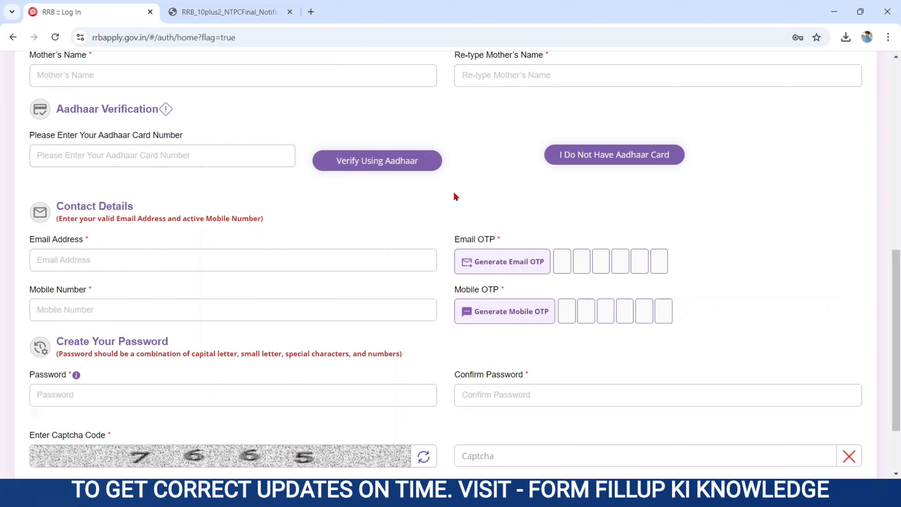
{"action": "left_click", "coordinate": [569, 156]}
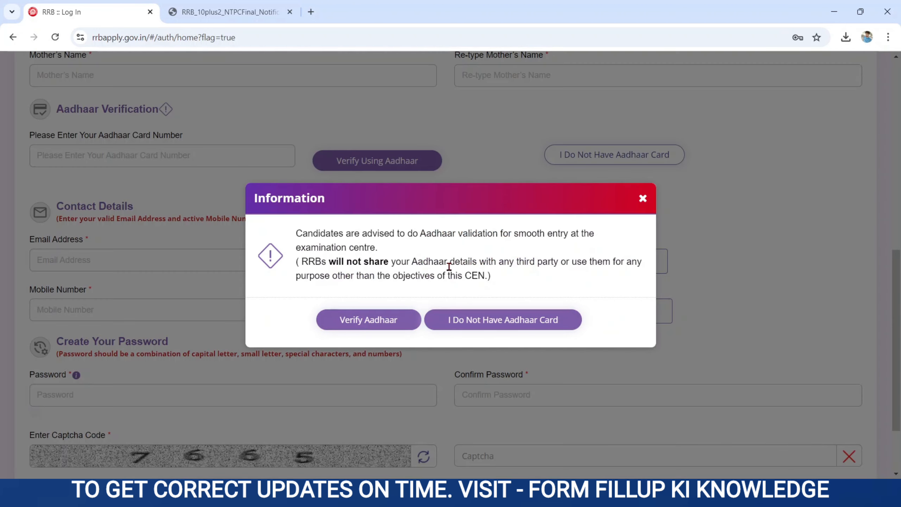
{"action": "left_click", "coordinate": [480, 321]}
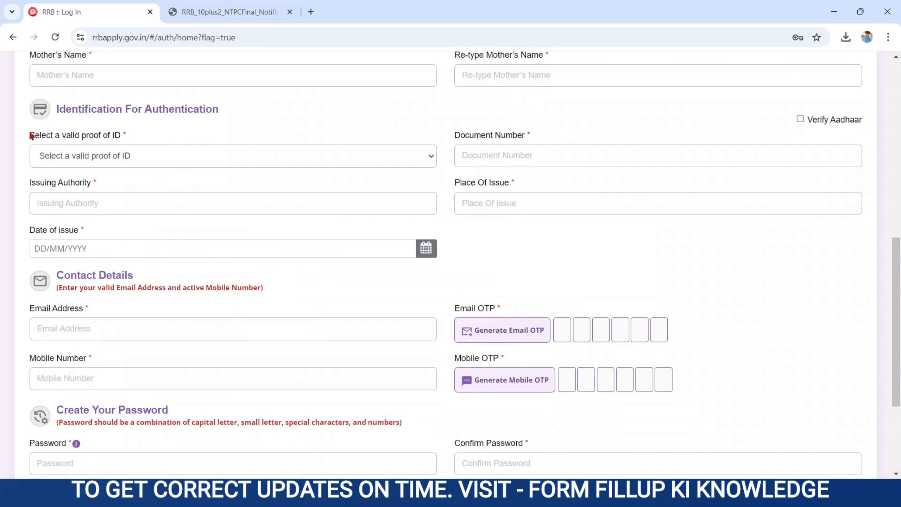
Choose Driving license as proof of ID and point out the Document Number field
{"action": "left_click_drag", "start_coordinate": [31, 136], "coordinate": [156, 149]}
{"action": "left_click", "coordinate": [156, 151]}
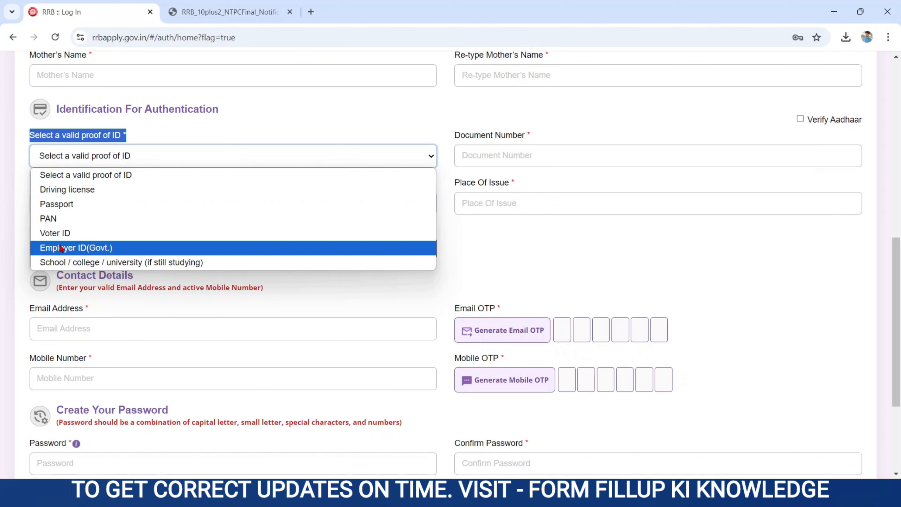
{"action": "left_click", "coordinate": [71, 189]}
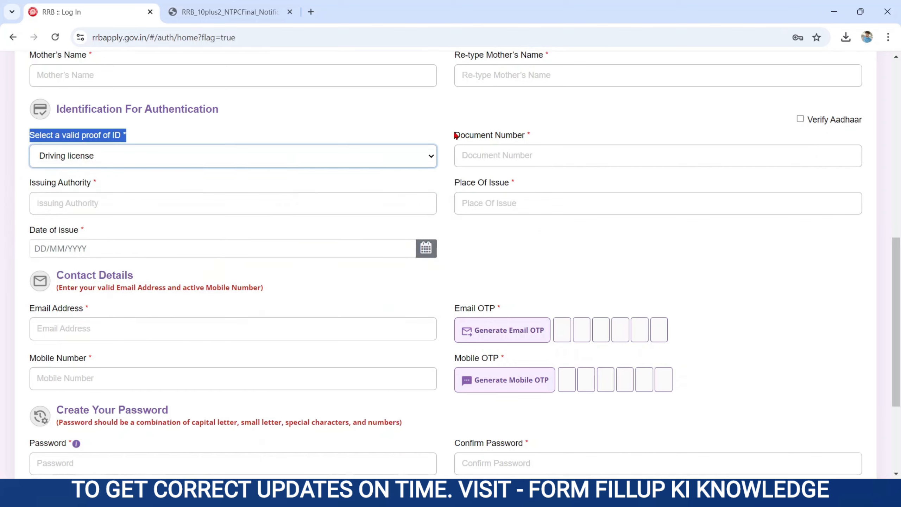
{"action": "left_click_drag", "start_coordinate": [456, 135], "coordinate": [524, 145]}
{"action": "left_click", "coordinate": [496, 158]}
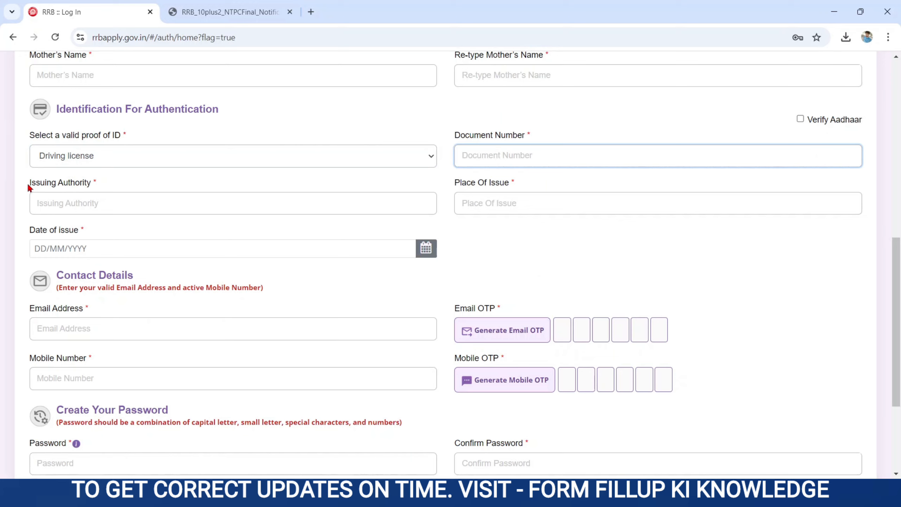
Point out Issuing Authority and Place Of Issue, then tick Verify Aadhaar instead
{"action": "left_click_drag", "start_coordinate": [28, 186], "coordinate": [131, 194]}
{"action": "left_click", "coordinate": [95, 202]}
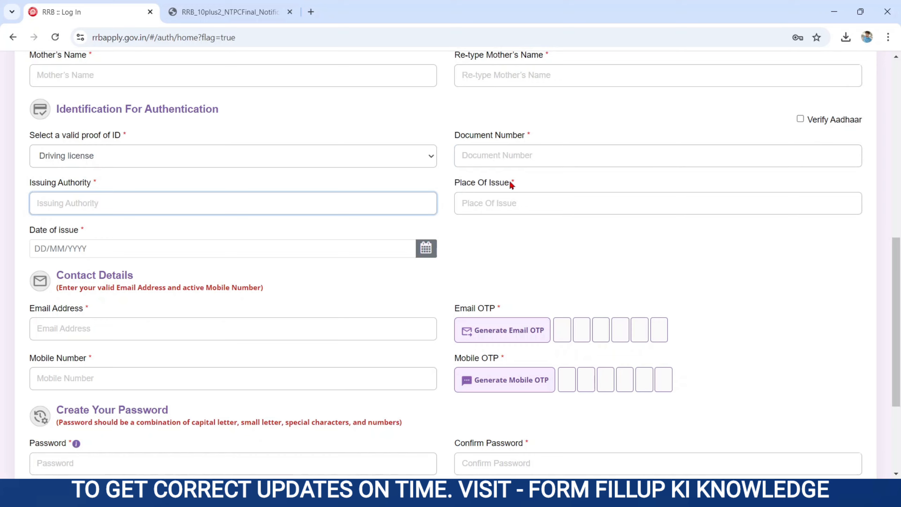
{"action": "double_click", "coordinate": [456, 183]}
{"action": "left_click_drag", "start_coordinate": [456, 184], "coordinate": [526, 193]}
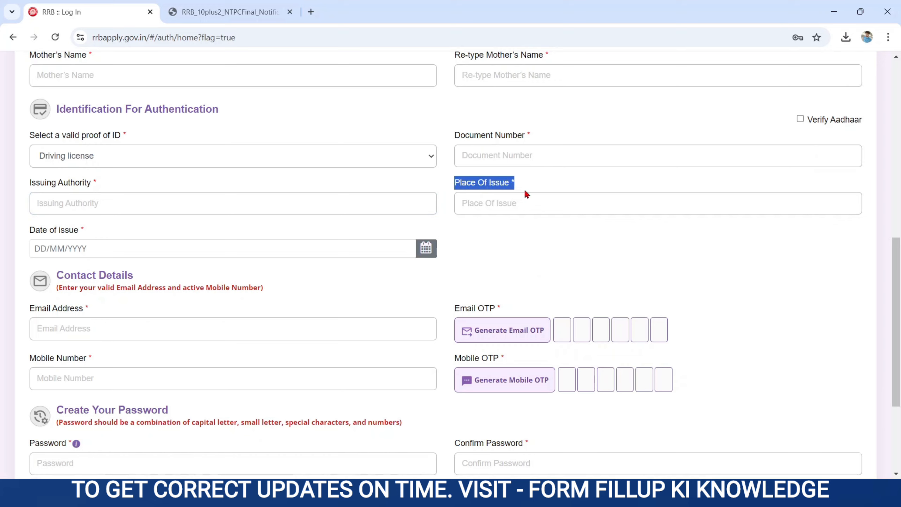
{"action": "left_click", "coordinate": [553, 255]}
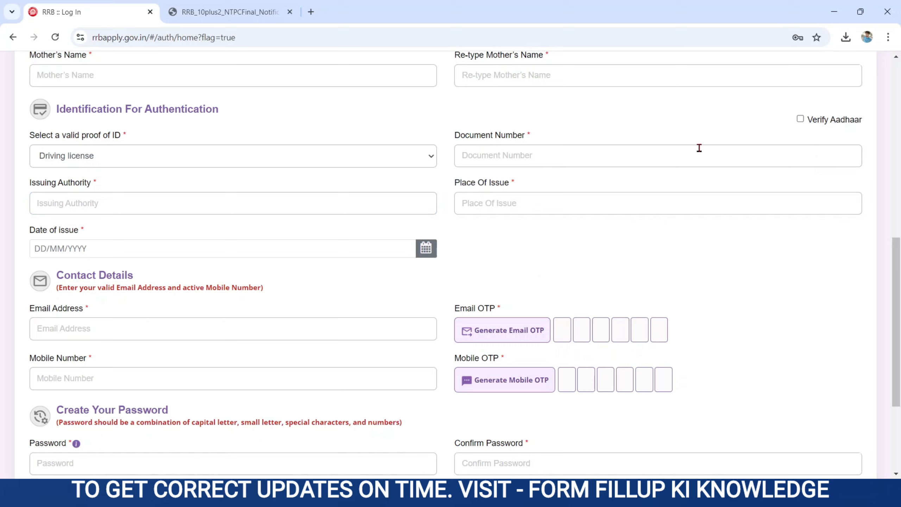
{"action": "left_click", "coordinate": [801, 120]}
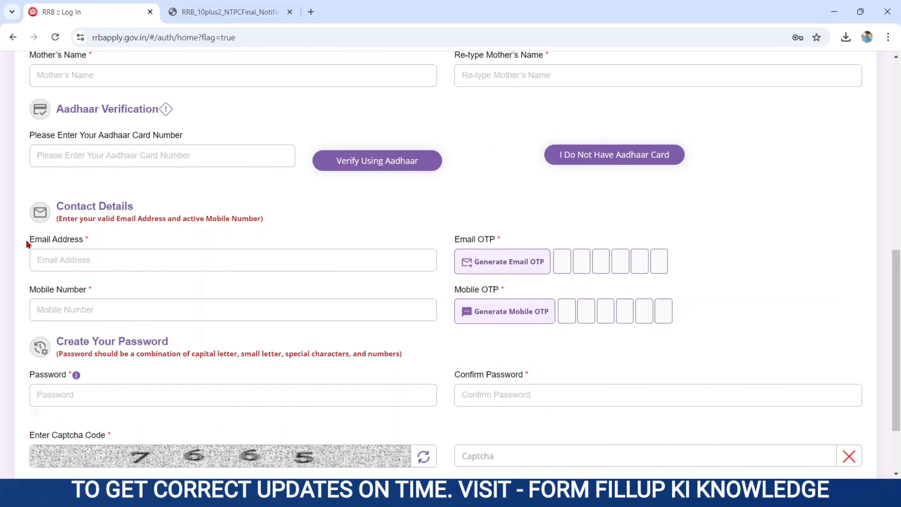
{"action": "left_click_drag", "start_coordinate": [27, 242], "coordinate": [98, 246]}
{"action": "left_click", "coordinate": [63, 260]}
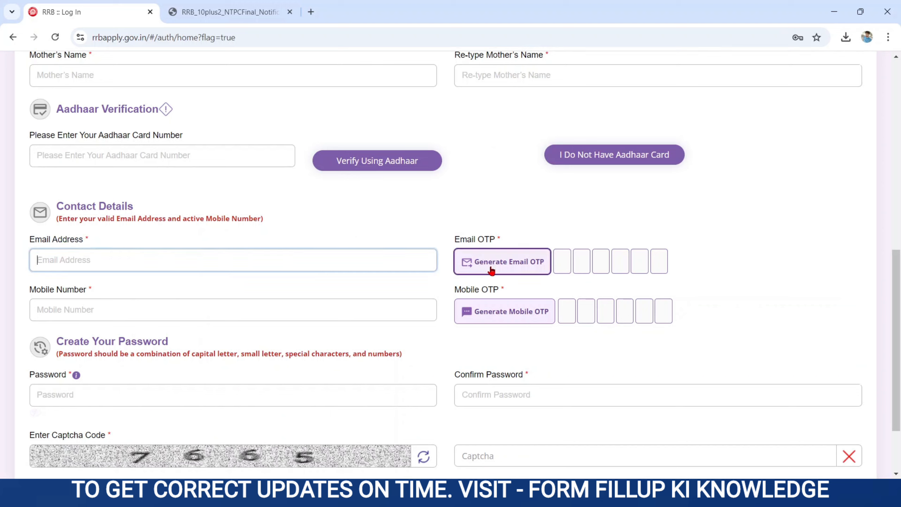
{"action": "left_click", "coordinate": [560, 259]}
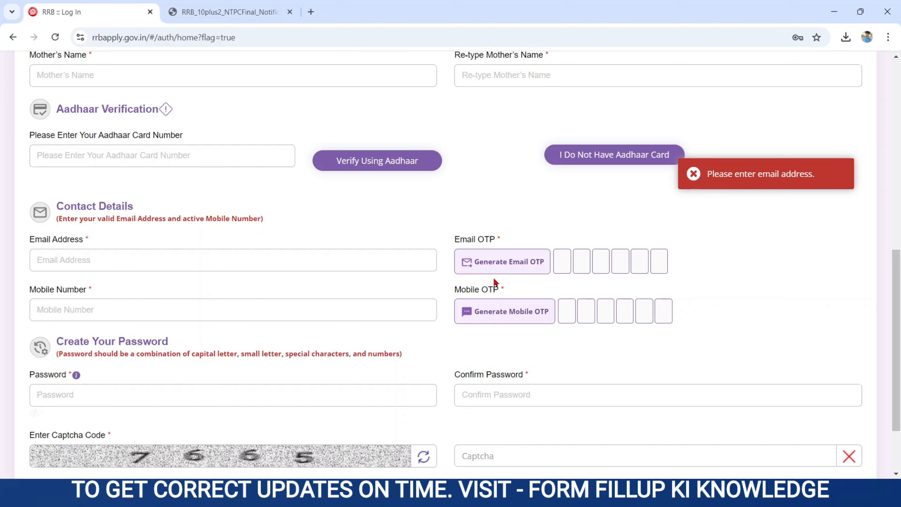
{"action": "left_click_drag", "start_coordinate": [34, 291], "coordinate": [140, 293]}
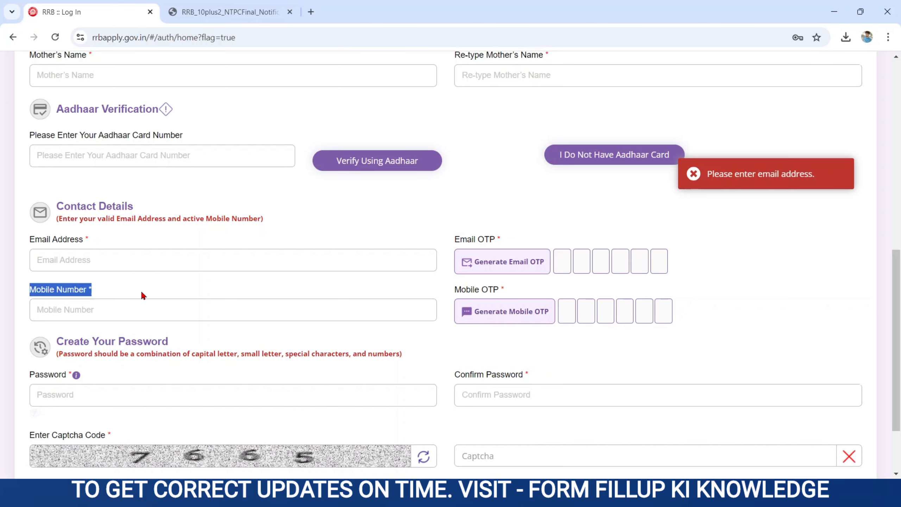
{"action": "left_click", "coordinate": [98, 306]}
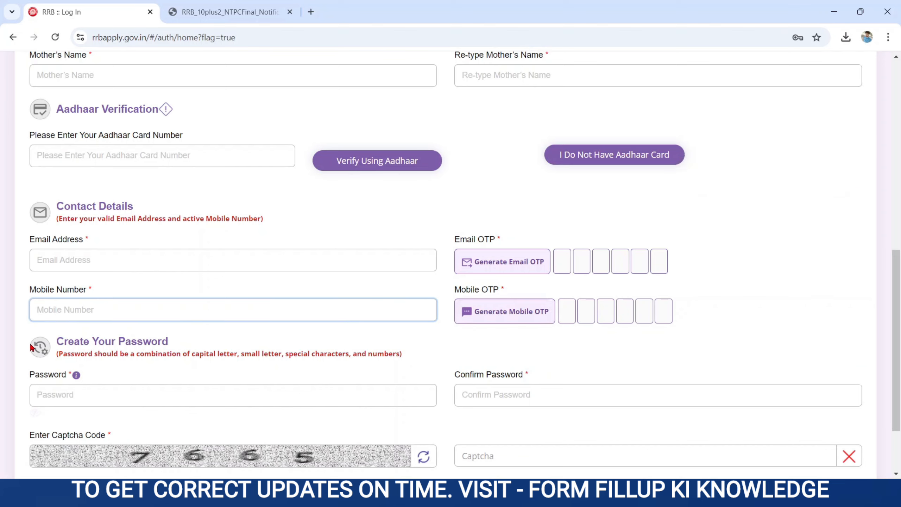
{"action": "left_click_drag", "start_coordinate": [49, 337], "coordinate": [163, 279]}
{"action": "scroll", "coordinate": [362, 283], "scroll_direction": "down", "scroll_amount": 3}
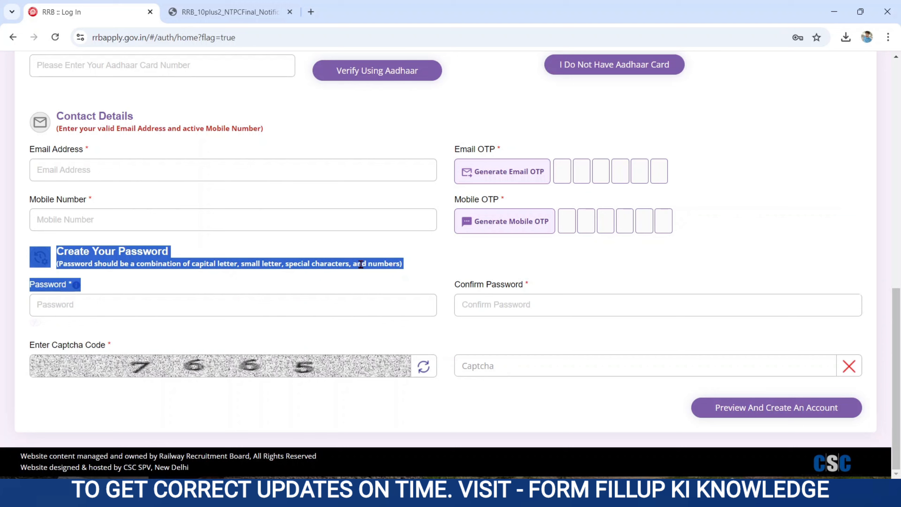
{"action": "left_click", "coordinate": [442, 271]}
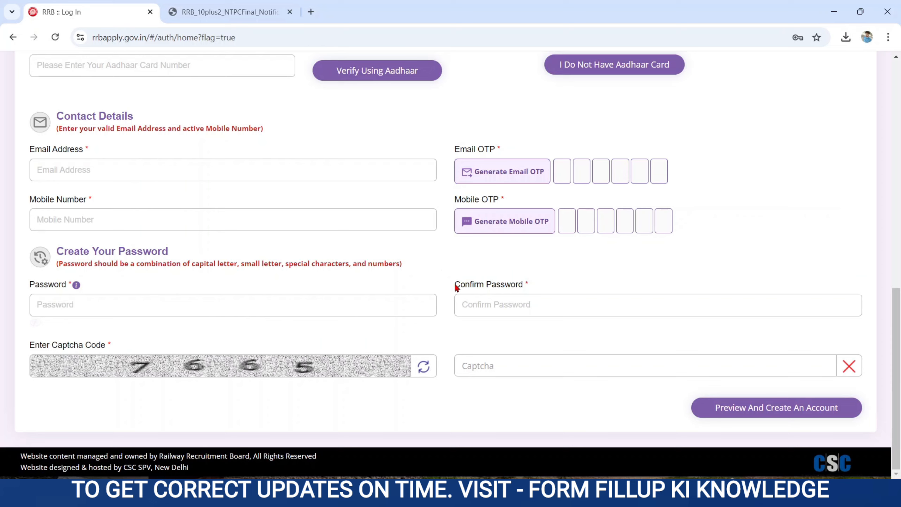
{"action": "triple_click", "coordinate": [475, 286]}
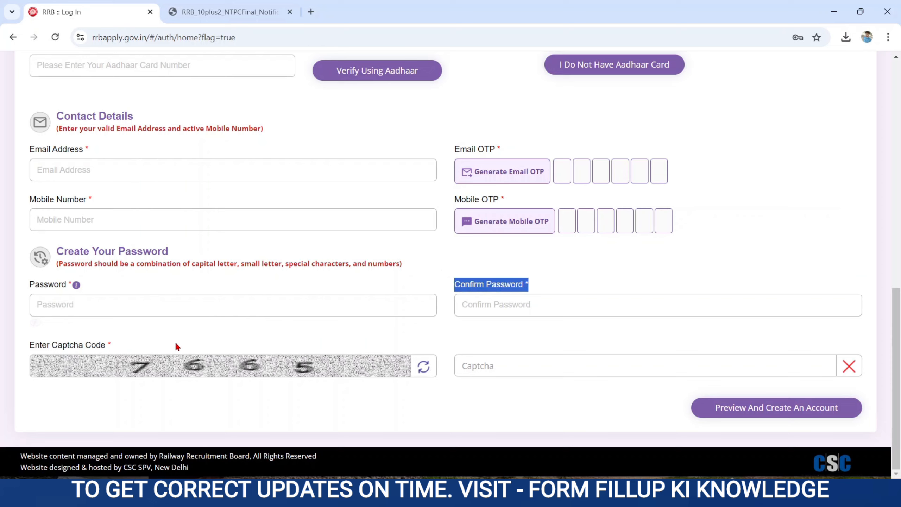
{"action": "triple_click", "coordinate": [23, 342]}
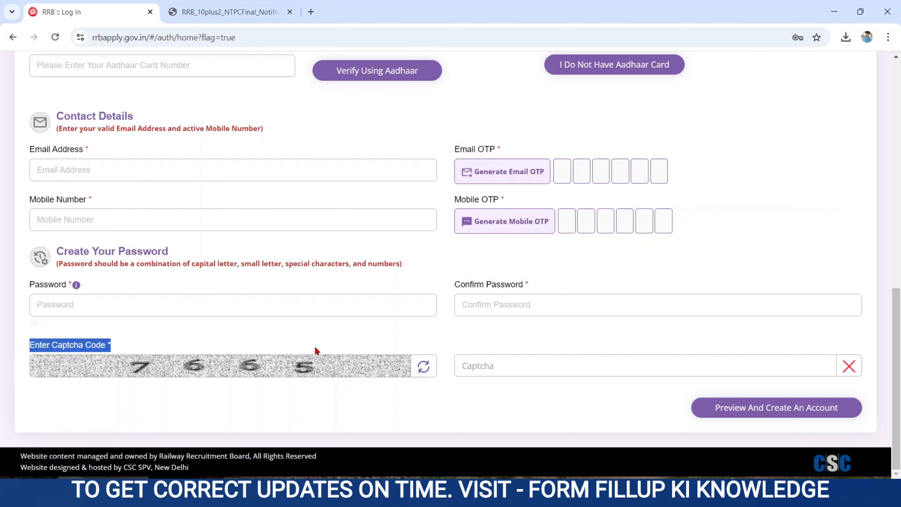
{"action": "left_click", "coordinate": [471, 366]}
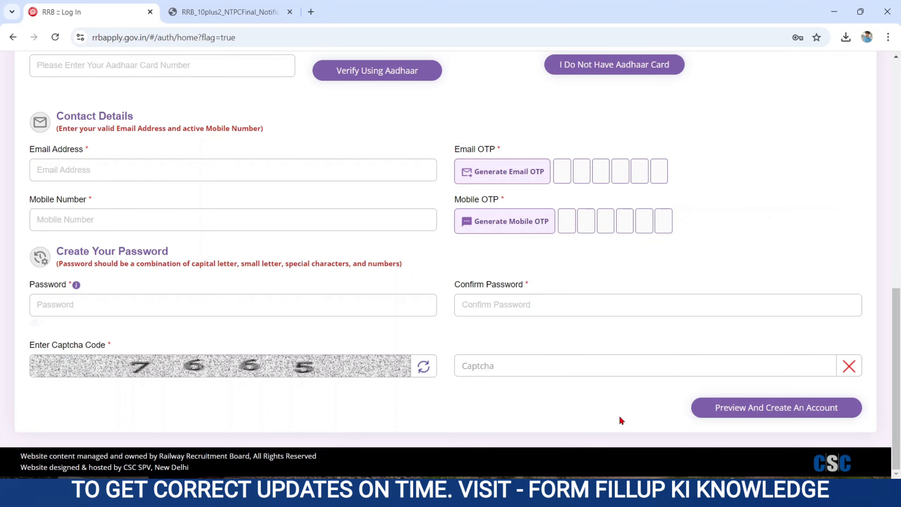
{"action": "scroll", "coordinate": [621, 420], "scroll_direction": "up", "scroll_amount": 20}
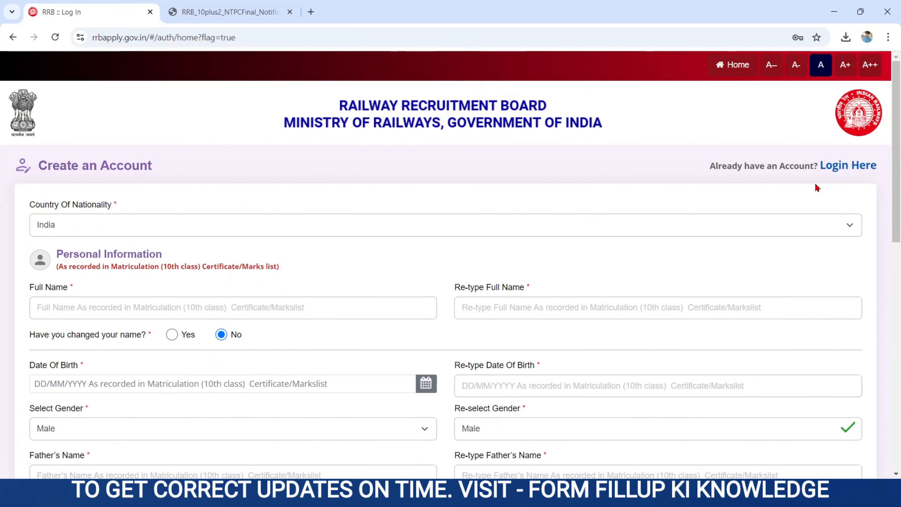
Go to Login Here, enter the captcha with autofilled credentials, and log in
{"action": "left_click", "coordinate": [827, 166]}
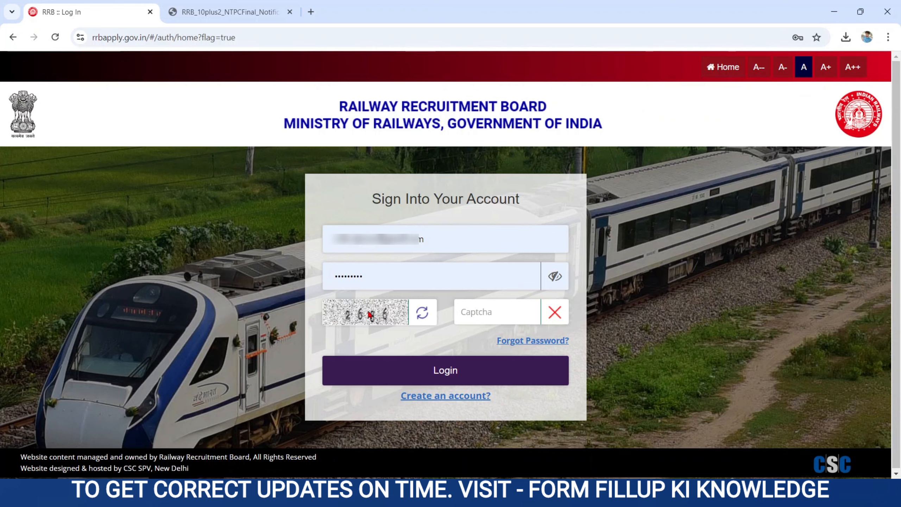
{"action": "type", "text": "2636"}
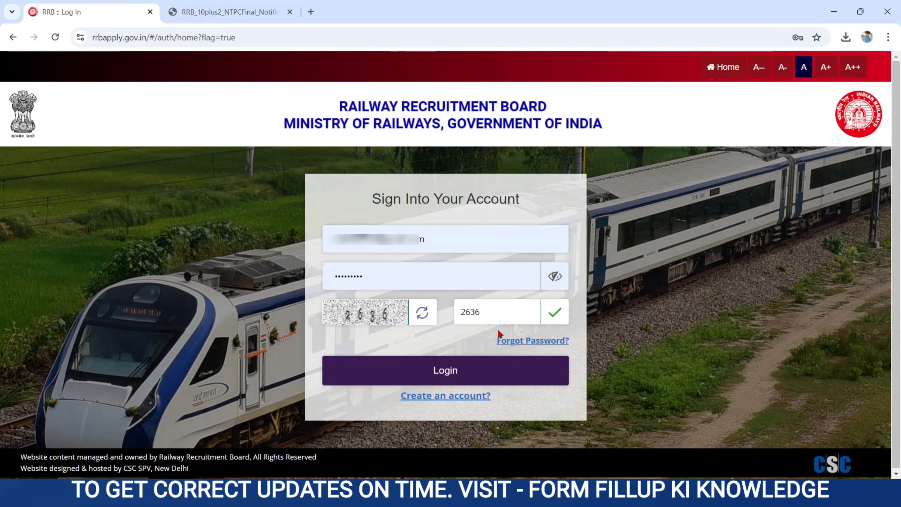
{"action": "left_click", "coordinate": [432, 373]}
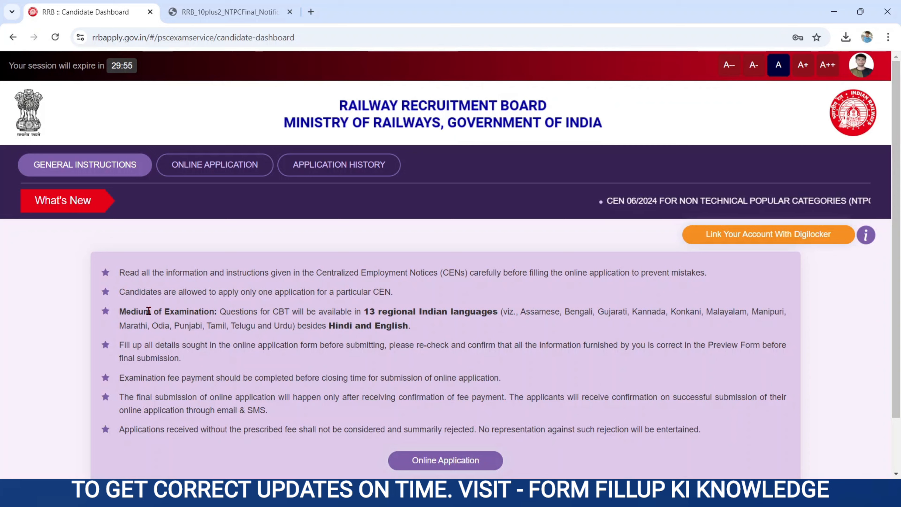
Open the current Online Applications and review the CEN 06/2024 notice details
{"action": "left_click_drag", "start_coordinate": [120, 311], "coordinate": [427, 325]}
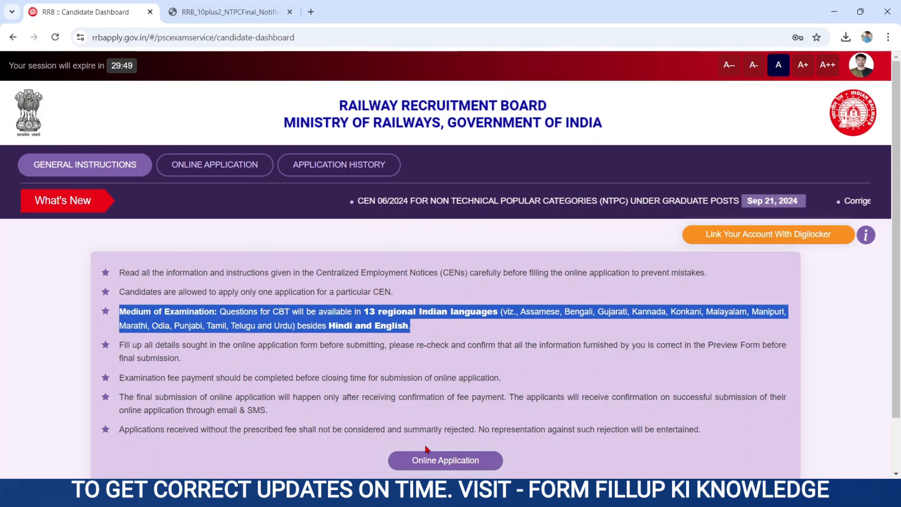
{"action": "left_click", "coordinate": [429, 460]}
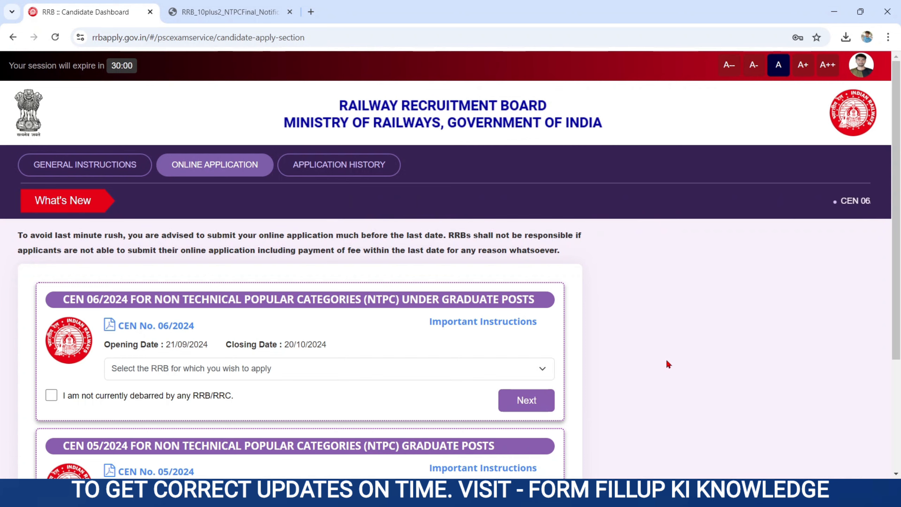
{"action": "scroll", "coordinate": [667, 364], "scroll_direction": "down", "scroll_amount": 3}
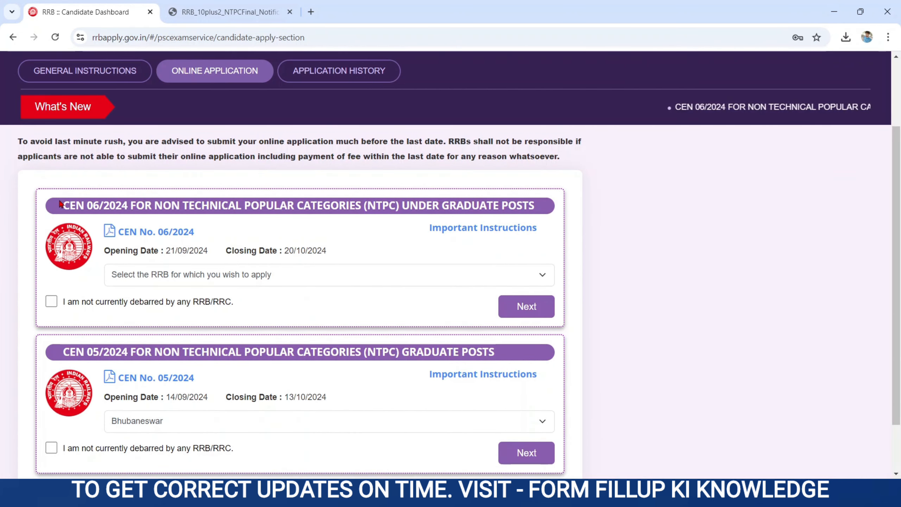
{"action": "left_click_drag", "start_coordinate": [60, 204], "coordinate": [488, 240]}
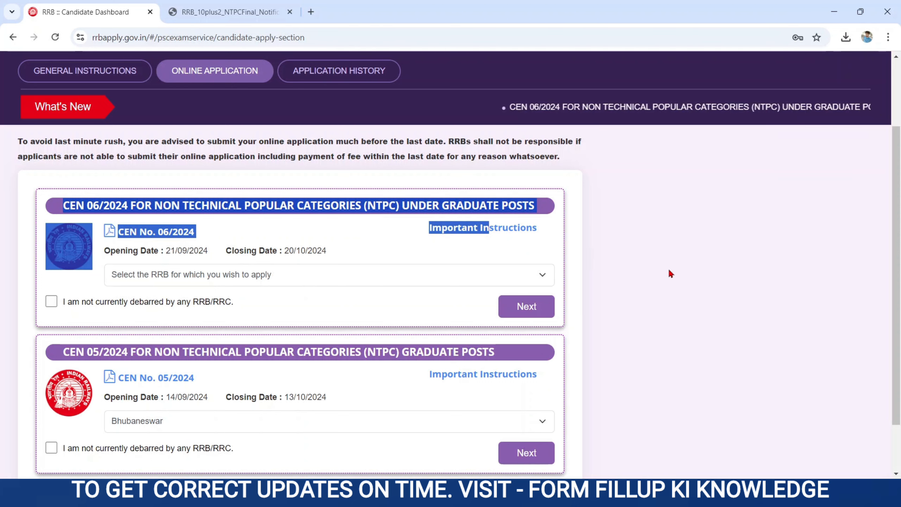
{"action": "left_click", "coordinate": [566, 271]}
Choose RRB Prayagraj, declare not being debarred, and proceed to the application form
{"action": "left_click", "coordinate": [198, 275]}
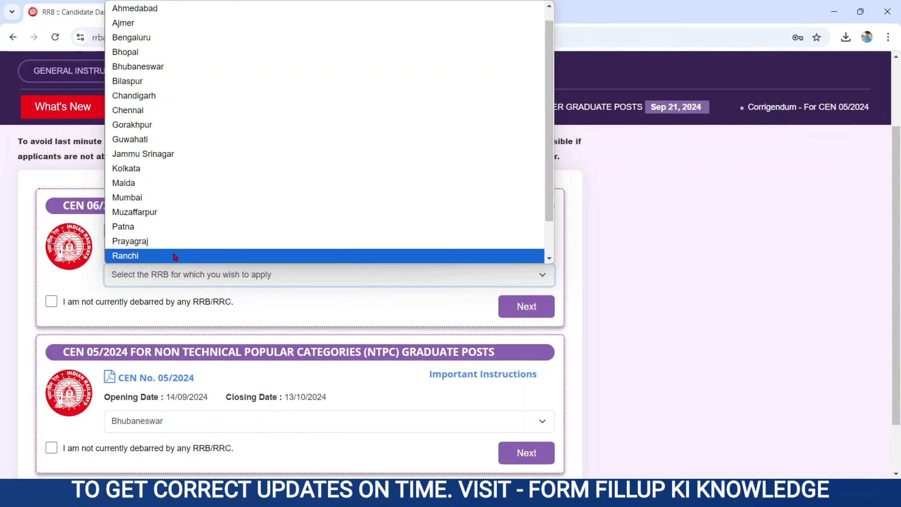
{"action": "left_click", "coordinate": [163, 242]}
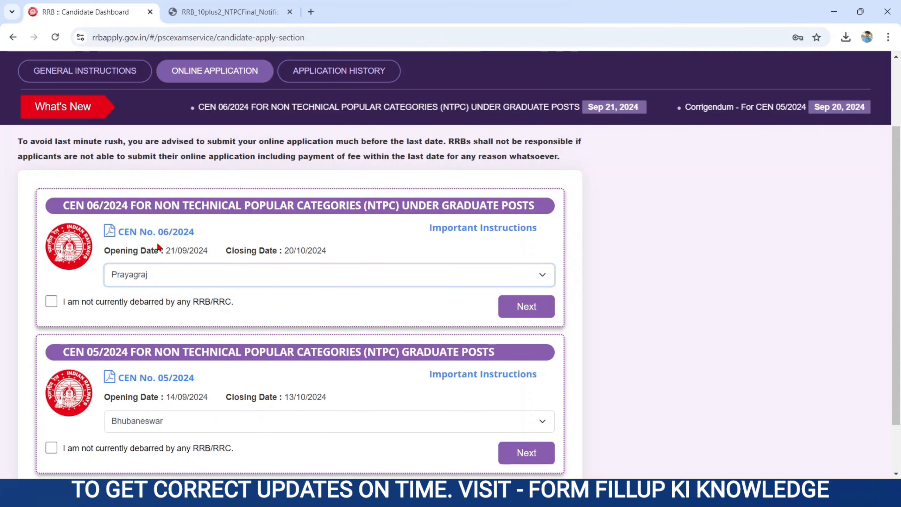
{"action": "left_click", "coordinate": [50, 301]}
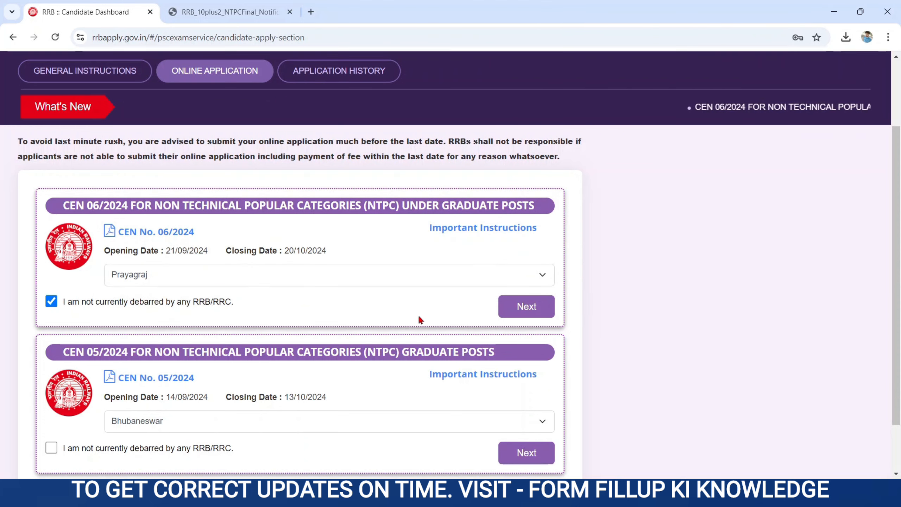
{"action": "left_click", "coordinate": [530, 307]}
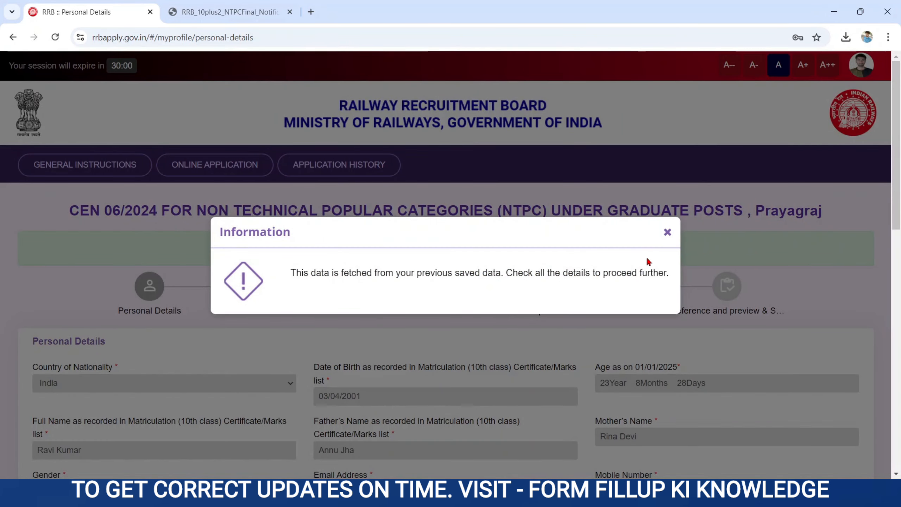
Dismiss the prefilled-data notice and set marital status to Unmarried and religion to Hindu
{"action": "left_click", "coordinate": [667, 233]}
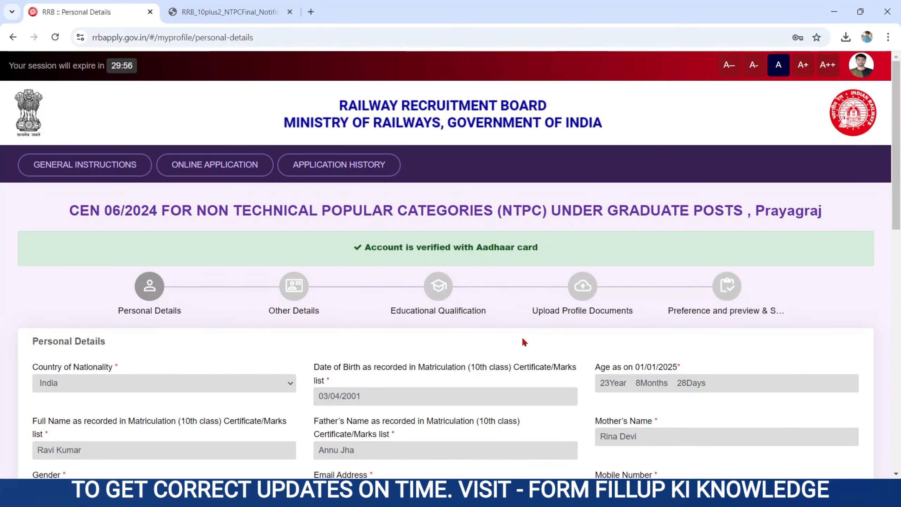
{"action": "scroll", "coordinate": [524, 342], "scroll_direction": "down", "scroll_amount": 10}
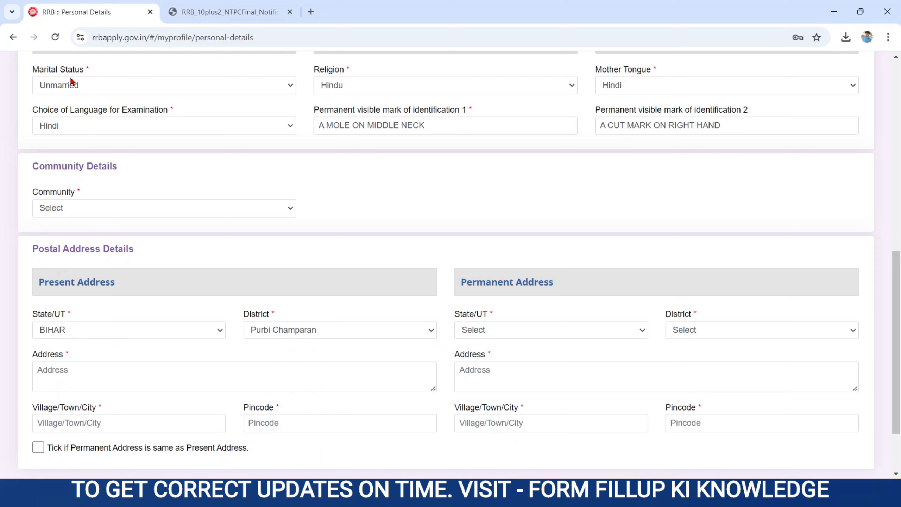
{"action": "left_click_drag", "start_coordinate": [29, 69], "coordinate": [117, 81]}
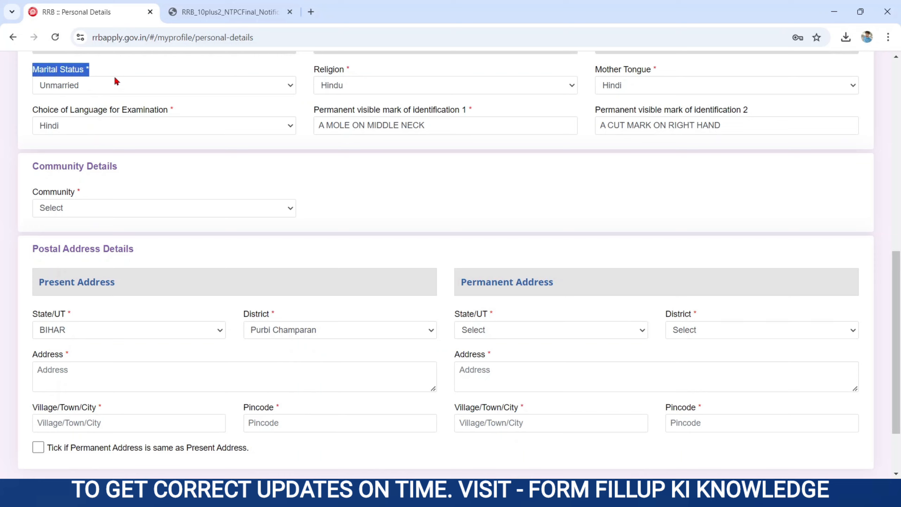
{"action": "left_click", "coordinate": [84, 88]}
{"action": "left_click", "coordinate": [69, 115]}
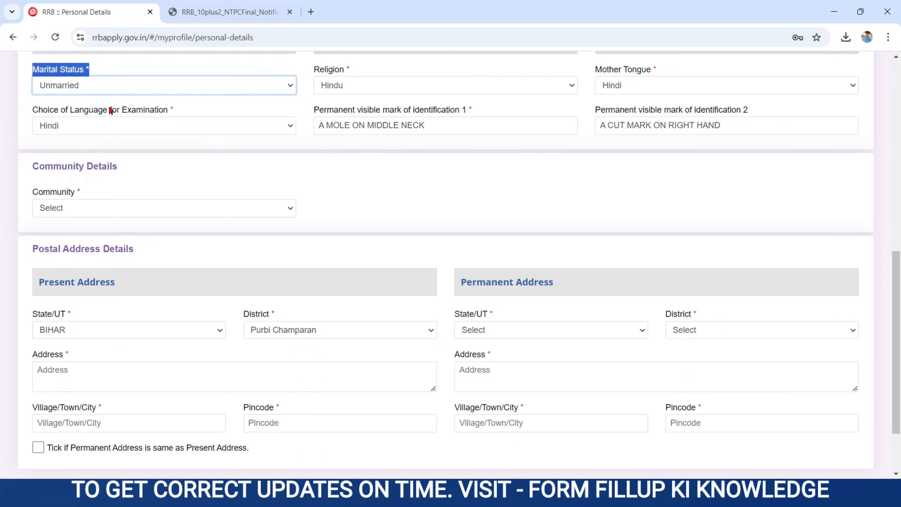
{"action": "left_click_drag", "start_coordinate": [312, 70], "coordinate": [372, 75]}
{"action": "left_click", "coordinate": [353, 89]}
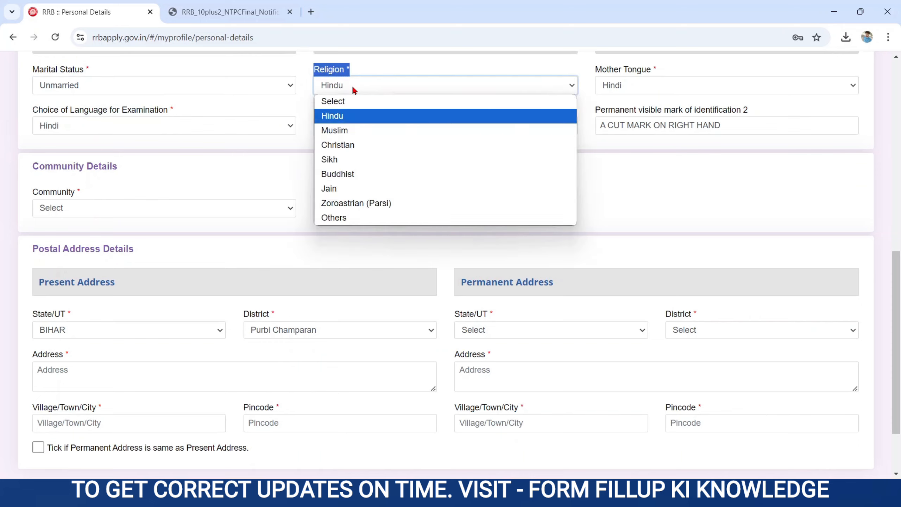
{"action": "left_click", "coordinate": [339, 120]}
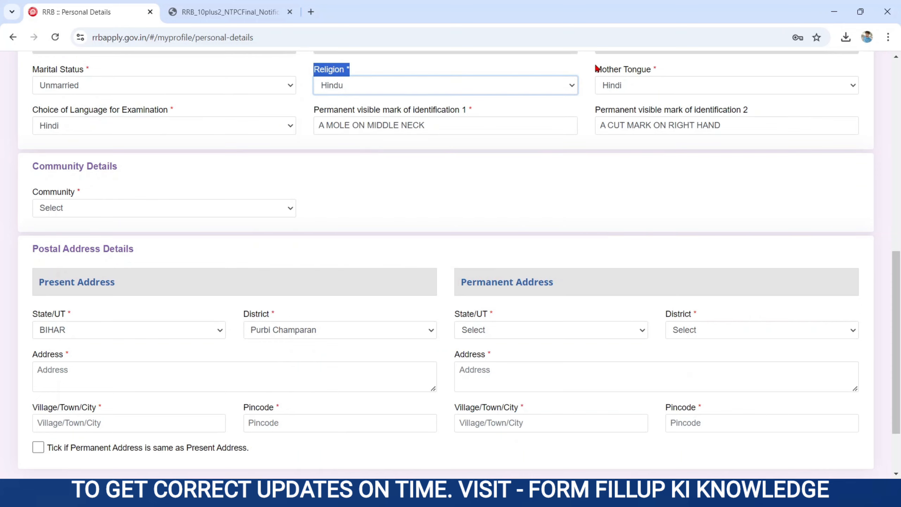
{"action": "left_click", "coordinate": [596, 69]}
Keep Hindi as both mother tongue and examination language
{"action": "left_click_drag", "start_coordinate": [596, 69], "coordinate": [668, 73]}
{"action": "left_click", "coordinate": [641, 85]}
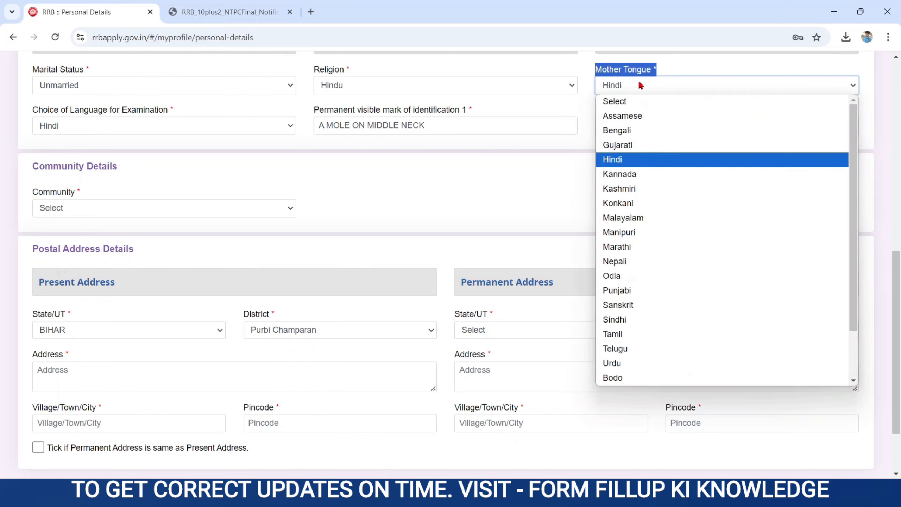
{"action": "left_click", "coordinate": [620, 160]}
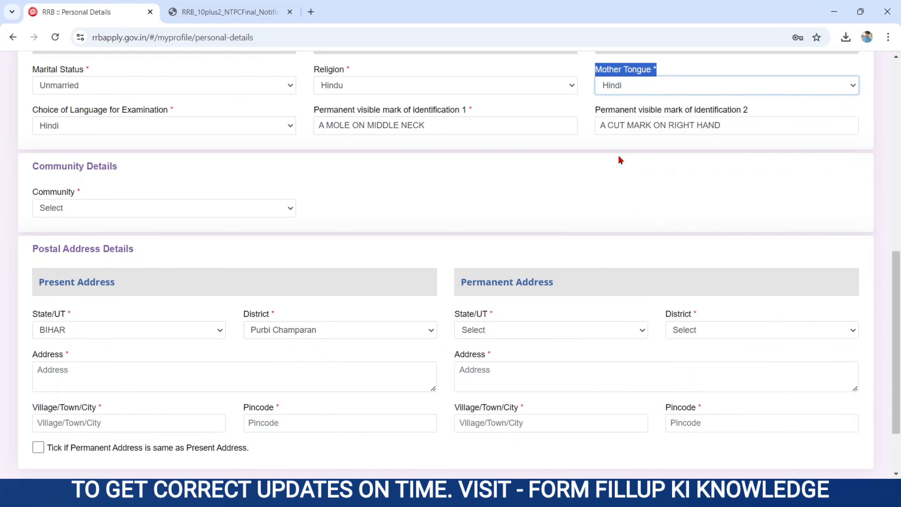
{"action": "left_click", "coordinate": [31, 105]}
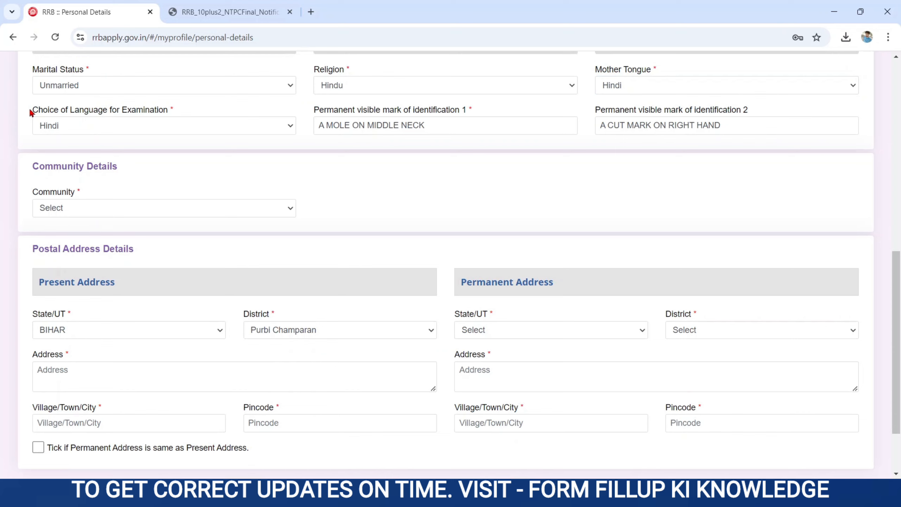
{"action": "left_click_drag", "start_coordinate": [31, 113], "coordinate": [192, 122]}
{"action": "left_click", "coordinate": [169, 125]}
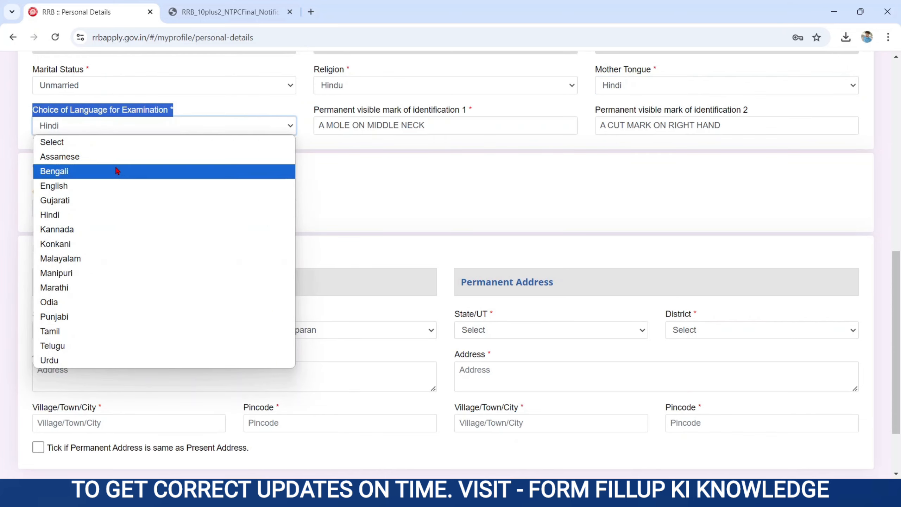
{"action": "left_click", "coordinate": [75, 215]}
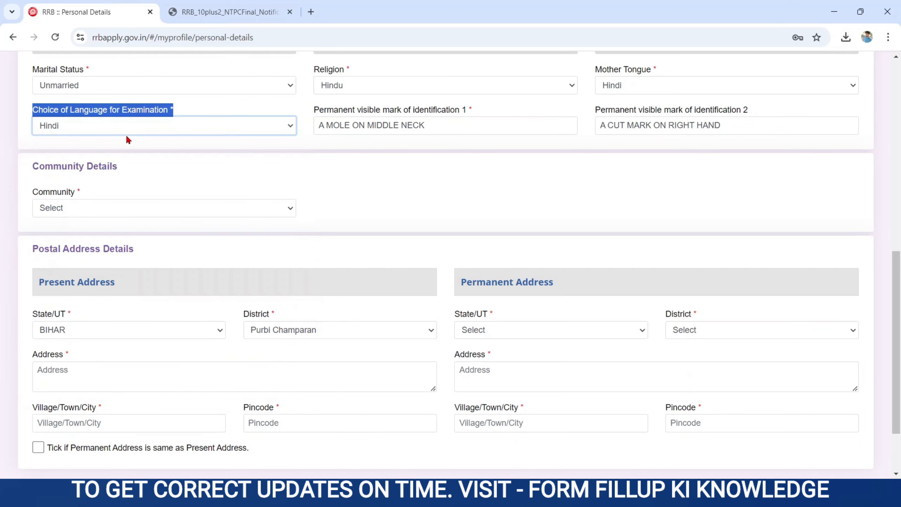
Check both identification mark fields and point out the Community Details heading
{"action": "left_click_drag", "start_coordinate": [317, 110], "coordinate": [481, 119]}
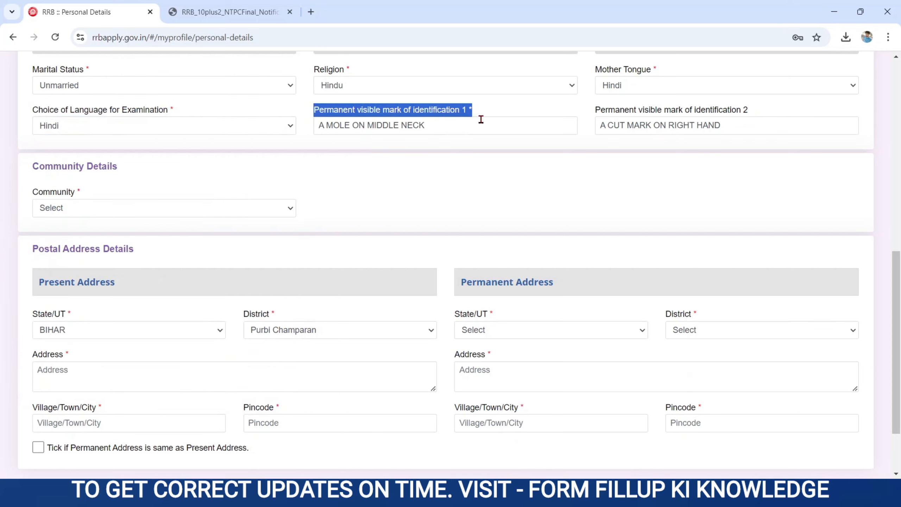
{"action": "left_click", "coordinate": [425, 122]}
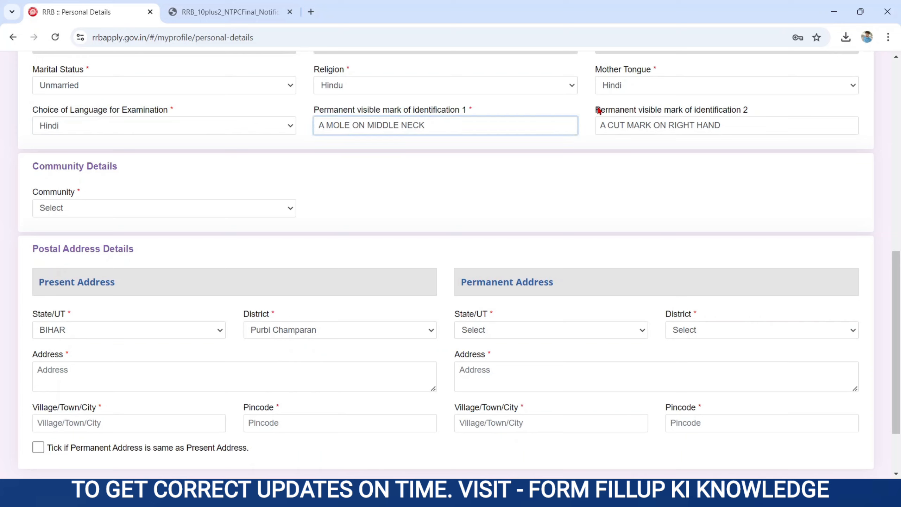
{"action": "left_click_drag", "start_coordinate": [593, 111], "coordinate": [783, 122]}
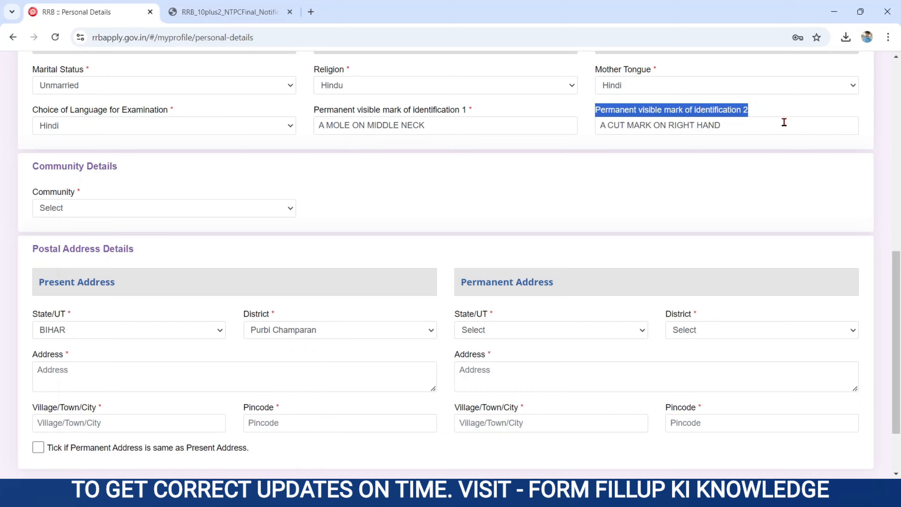
{"action": "left_click", "coordinate": [735, 123]}
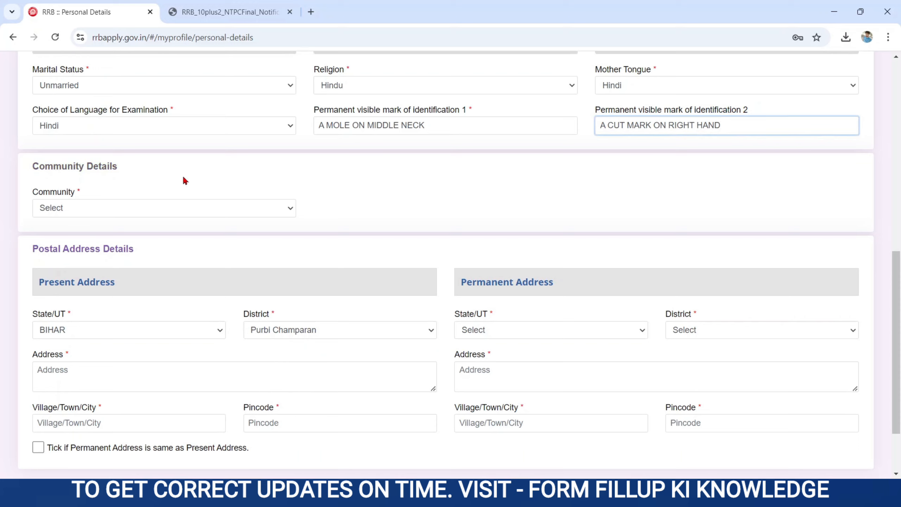
{"action": "left_click_drag", "start_coordinate": [30, 169], "coordinate": [151, 175]}
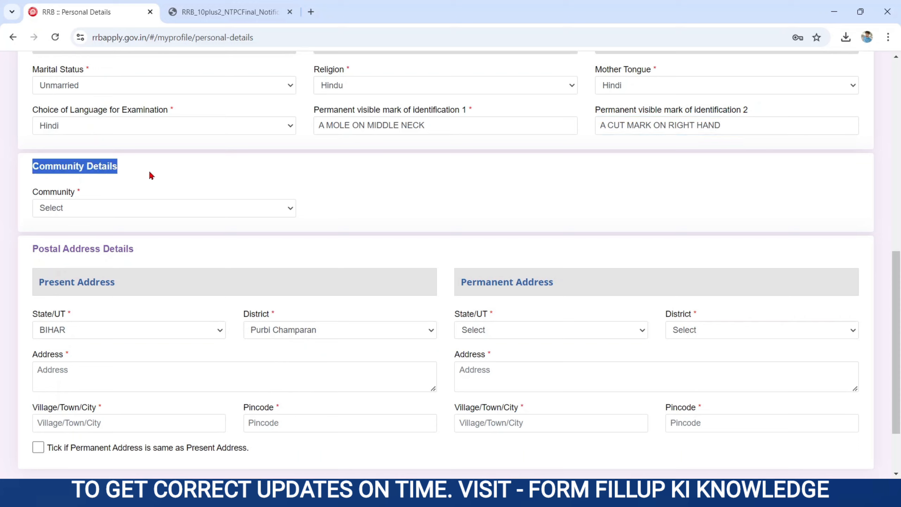
Choose EWS as the community and accept its eligibility notice
{"action": "left_click", "coordinate": [96, 206]}
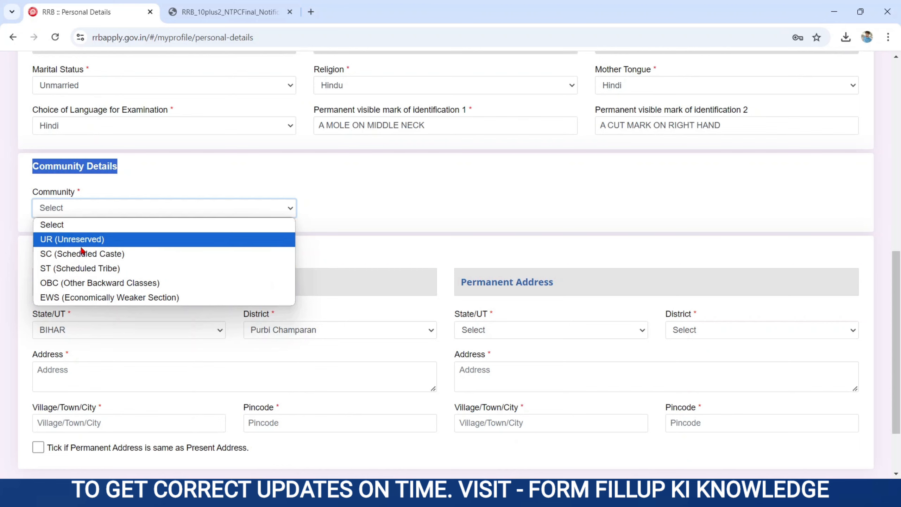
{"action": "left_click", "coordinate": [75, 297]}
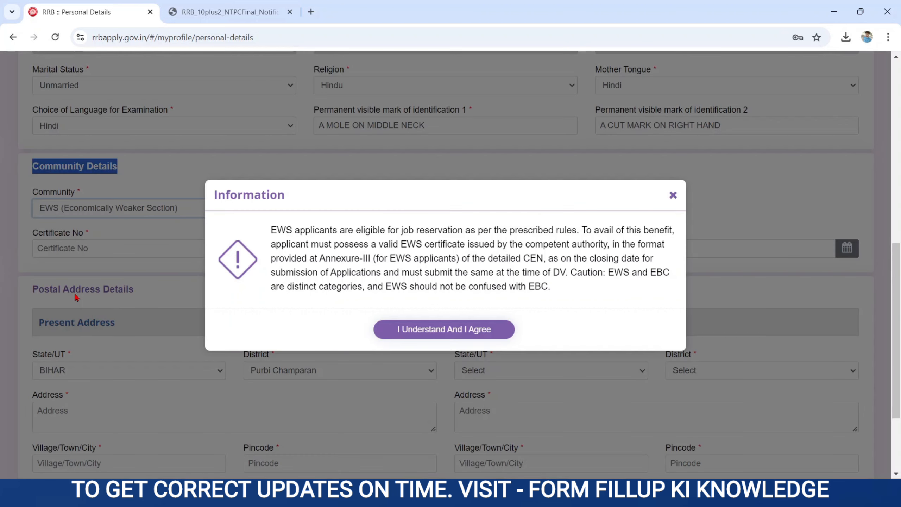
{"action": "left_click", "coordinate": [406, 329]}
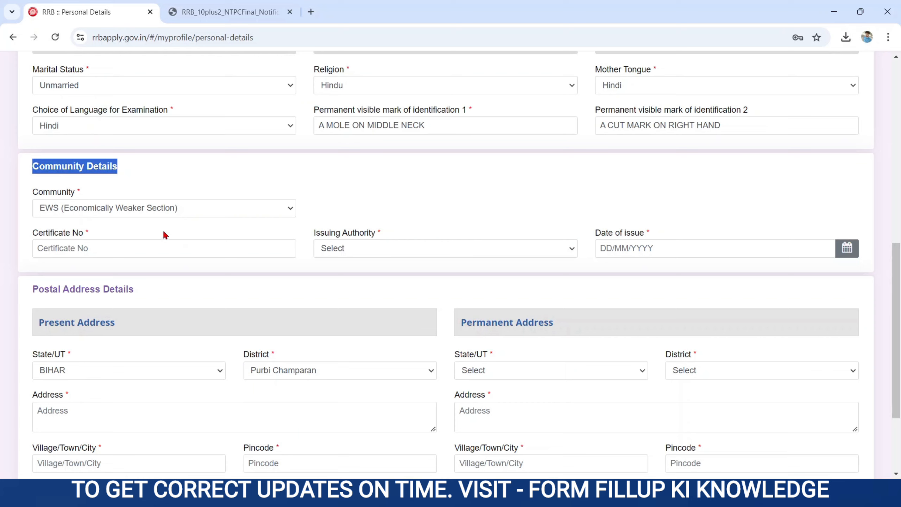
Inspect the Certificate No, Issuing Authority and Date of issue fields, leaving them blank
{"action": "left_click_drag", "start_coordinate": [31, 234], "coordinate": [120, 239]}
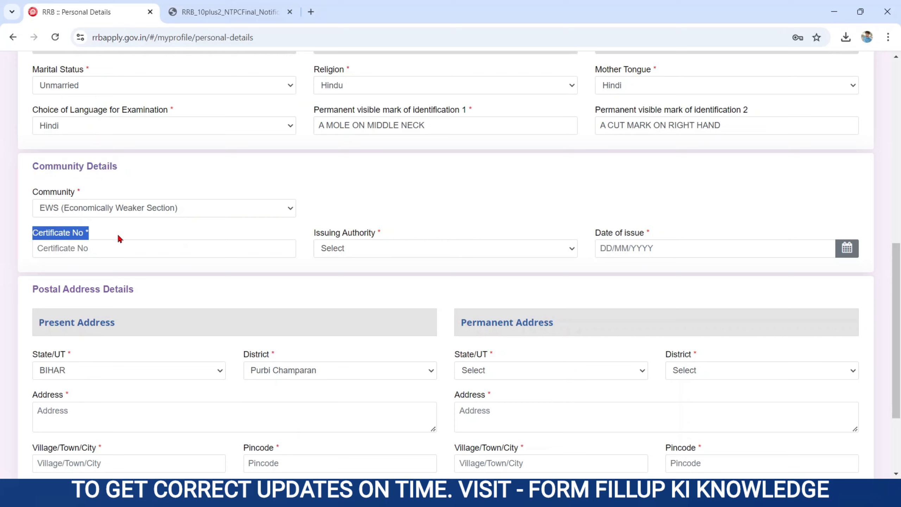
{"action": "left_click", "coordinate": [84, 244]}
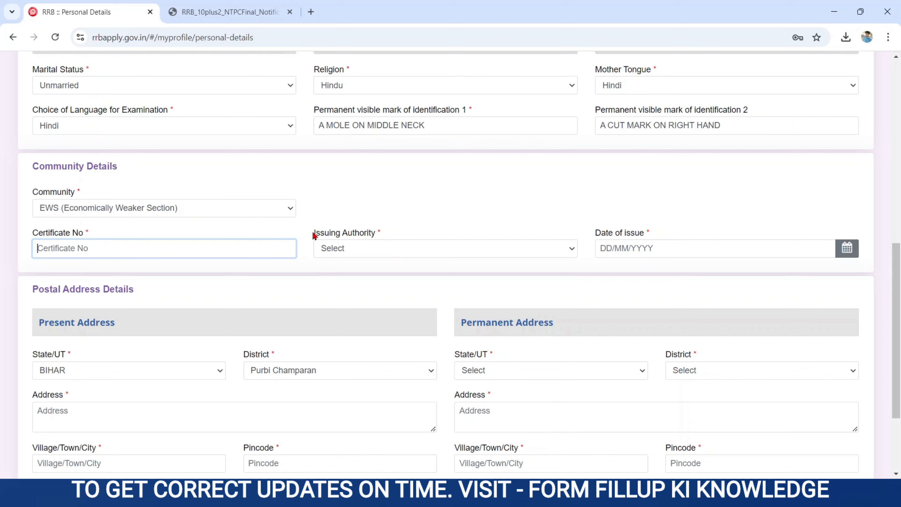
{"action": "left_click_drag", "start_coordinate": [314, 236], "coordinate": [388, 236]}
{"action": "left_click", "coordinate": [375, 249]}
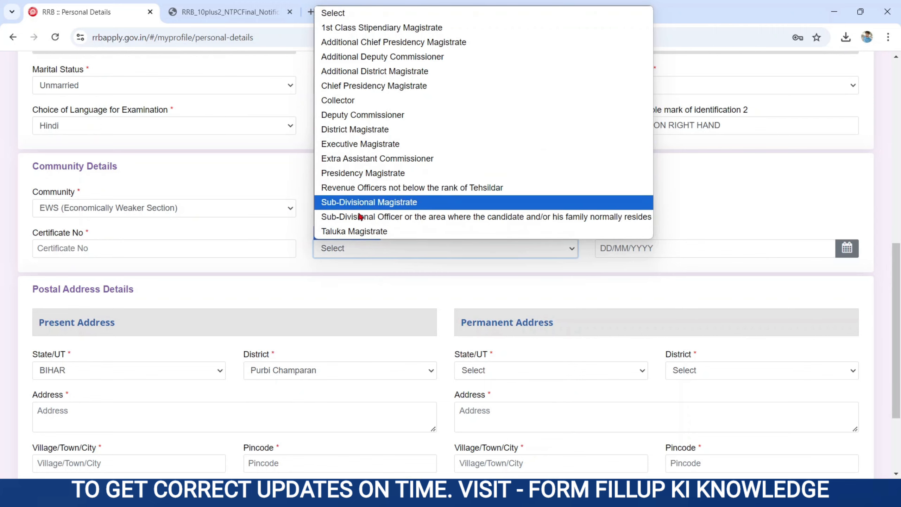
{"action": "left_click", "coordinate": [366, 265]}
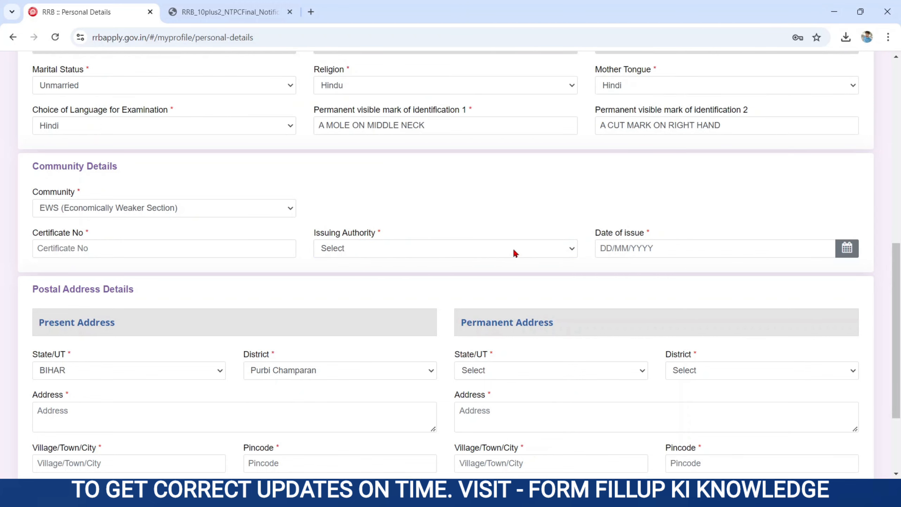
{"action": "left_click_drag", "start_coordinate": [594, 235], "coordinate": [642, 242]}
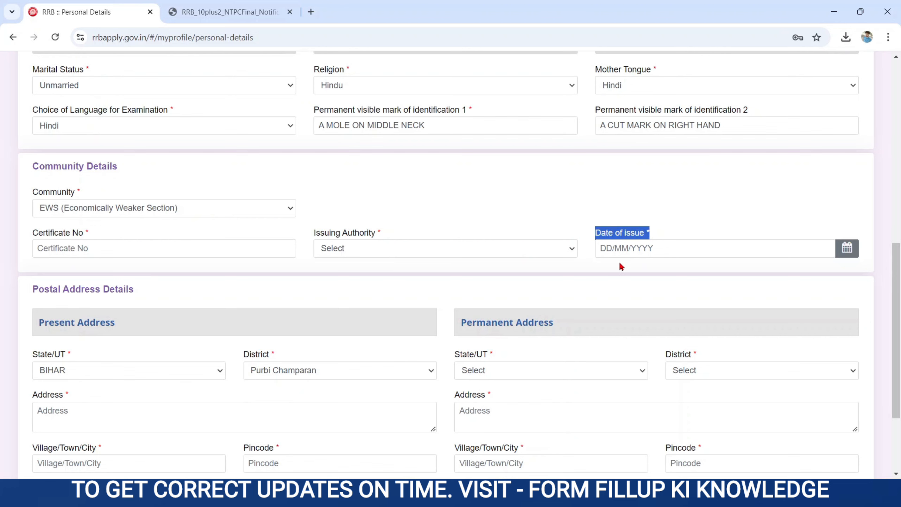
{"action": "left_click", "coordinate": [613, 249]}
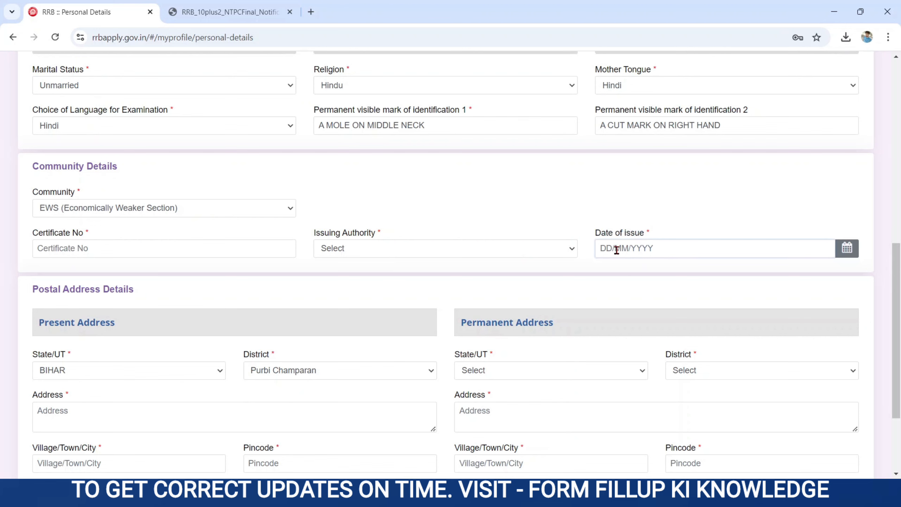
{"action": "left_click", "coordinate": [476, 293]}
Keep BIHAR as the present-address state and Purbi Champaran as the district
{"action": "scroll", "coordinate": [474, 292], "scroll_direction": "down", "scroll_amount": 3}
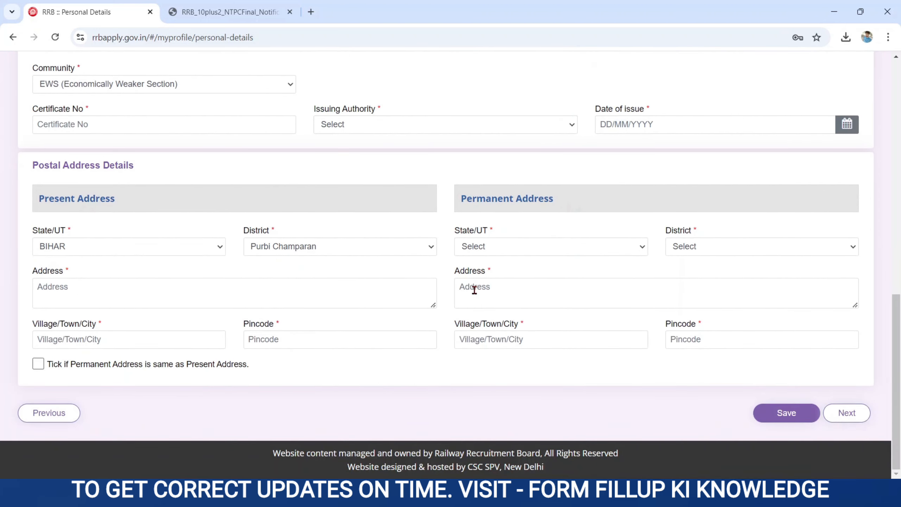
{"action": "left_click_drag", "start_coordinate": [30, 167], "coordinate": [167, 173]}
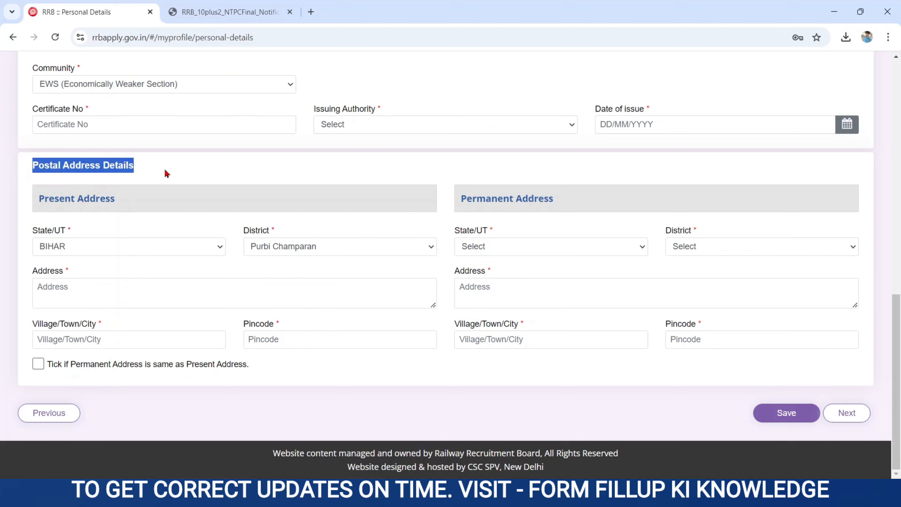
{"action": "left_click", "coordinate": [37, 200]}
{"action": "left_click_drag", "start_coordinate": [37, 199], "coordinate": [158, 206]}
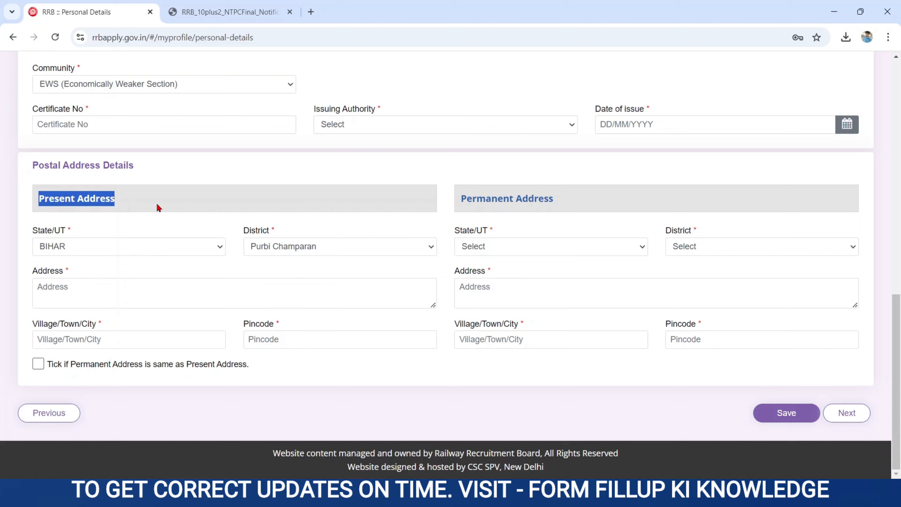
{"action": "left_click_drag", "start_coordinate": [29, 233], "coordinate": [97, 232]}
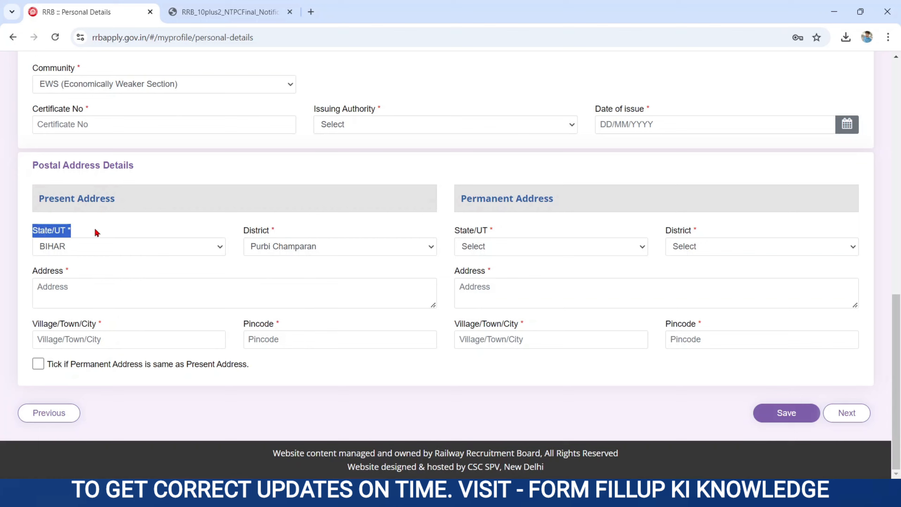
{"action": "left_click", "coordinate": [82, 246]}
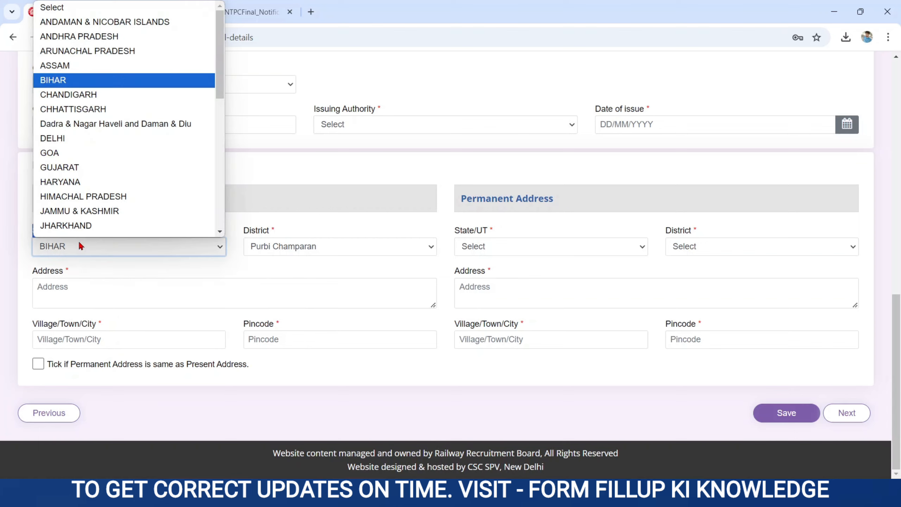
{"action": "left_click", "coordinate": [58, 80]}
{"action": "left_click", "coordinate": [294, 251]}
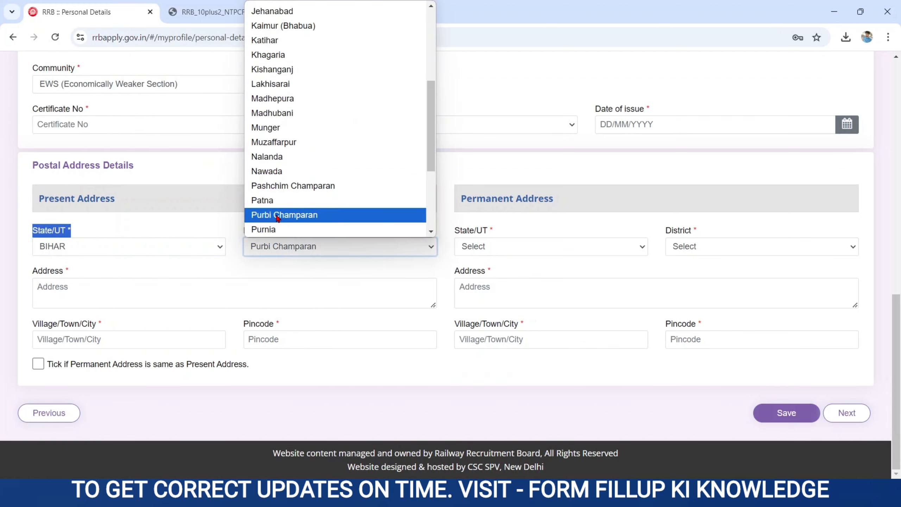
{"action": "left_click", "coordinate": [277, 214]}
{"action": "left_click", "coordinate": [34, 272]}
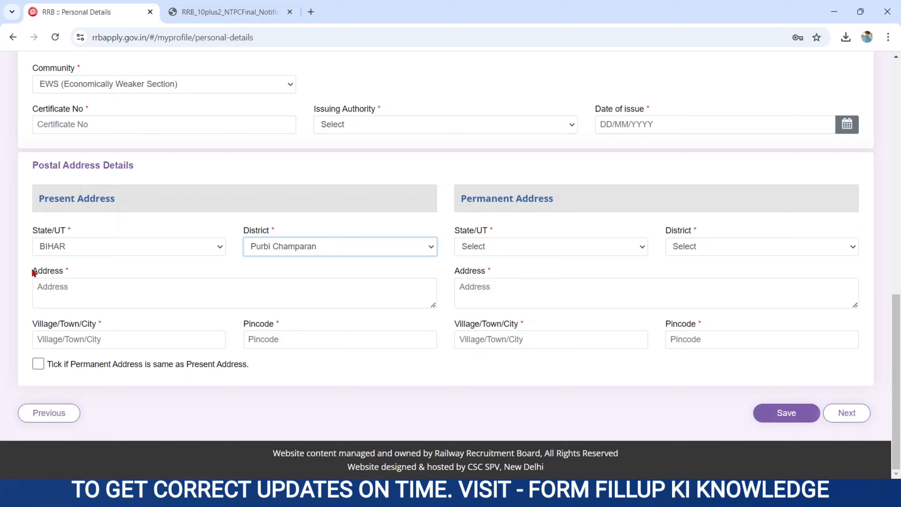
Go through the present address, village/town/city and pincode fields
{"action": "left_click_drag", "start_coordinate": [34, 271], "coordinate": [87, 276]}
{"action": "left_click", "coordinate": [58, 287]}
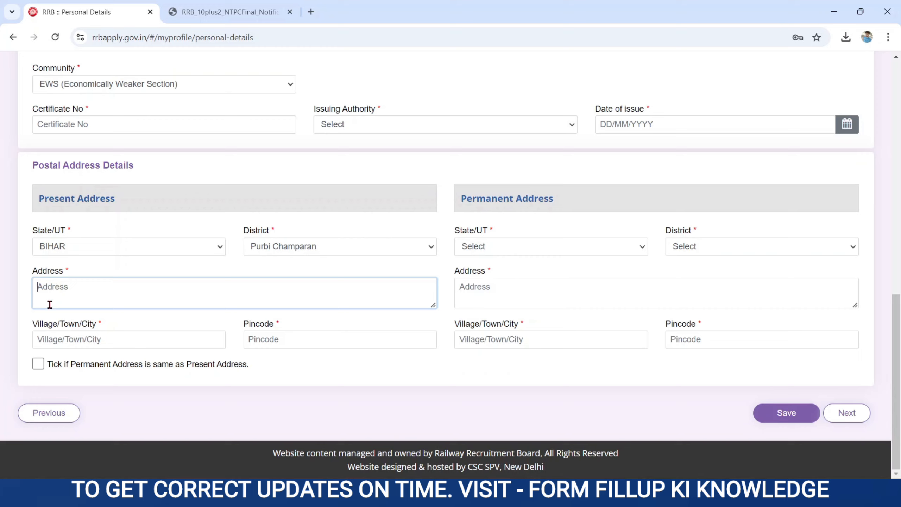
{"action": "left_click_drag", "start_coordinate": [31, 324], "coordinate": [114, 332]}
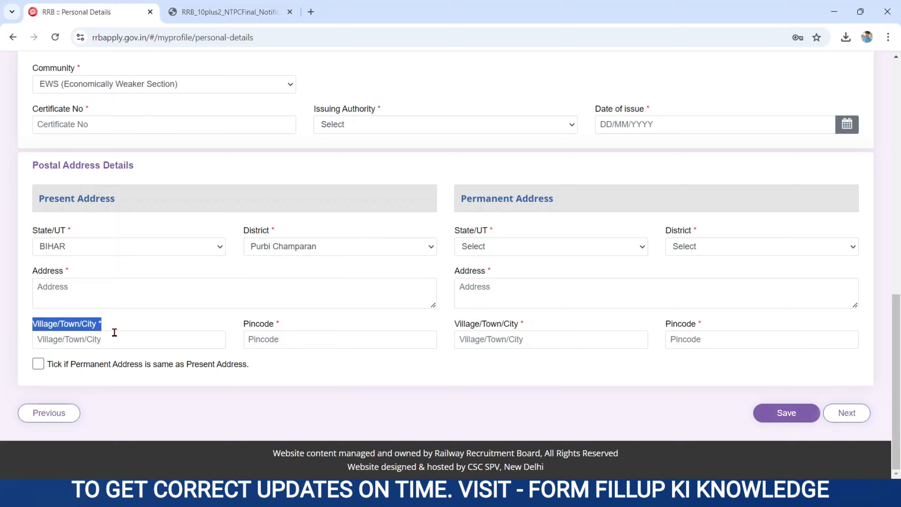
{"action": "left_click", "coordinate": [87, 339]}
{"action": "left_click_drag", "start_coordinate": [240, 325], "coordinate": [284, 332]}
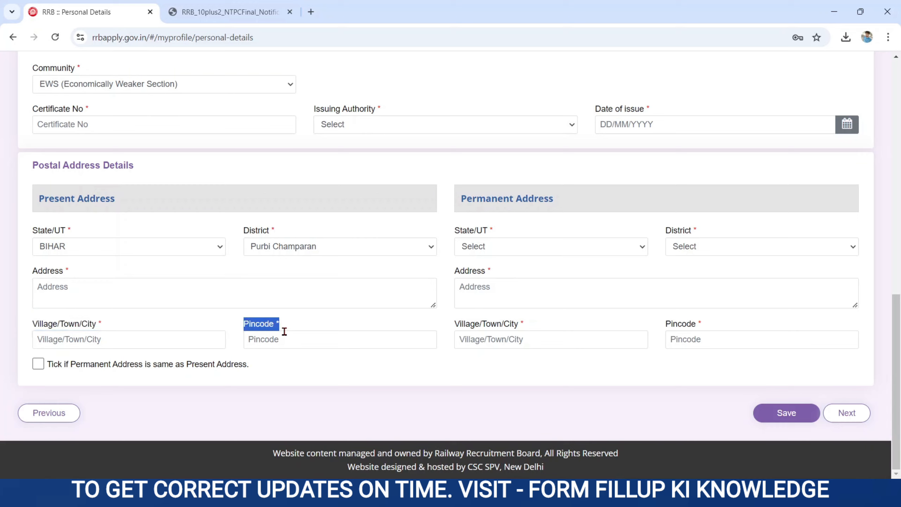
{"action": "left_click", "coordinate": [290, 332]}
{"action": "left_click", "coordinate": [299, 375]}
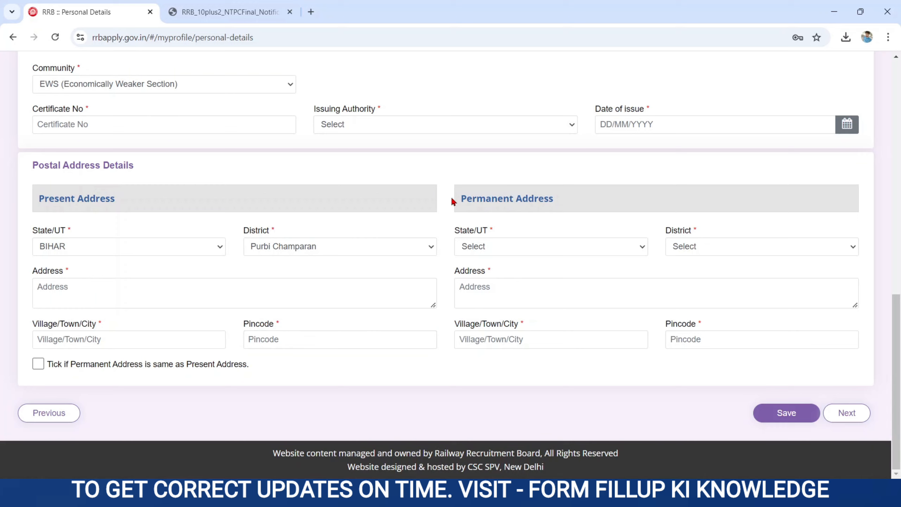
Tick 'Permanent Address is same as Present Address' to copy the Bihar address
{"action": "left_click_drag", "start_coordinate": [455, 200], "coordinate": [556, 199]}
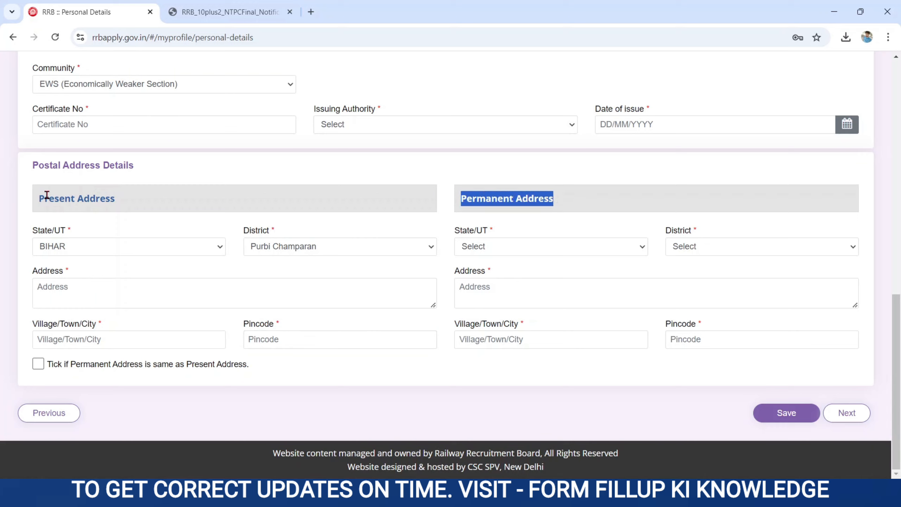
{"action": "left_click_drag", "start_coordinate": [39, 200], "coordinate": [131, 215]}
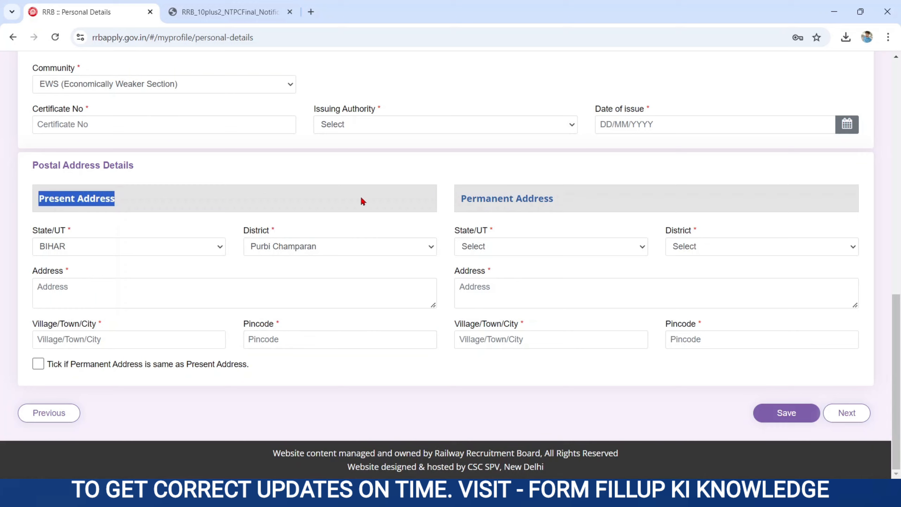
{"action": "left_click", "coordinate": [38, 364]}
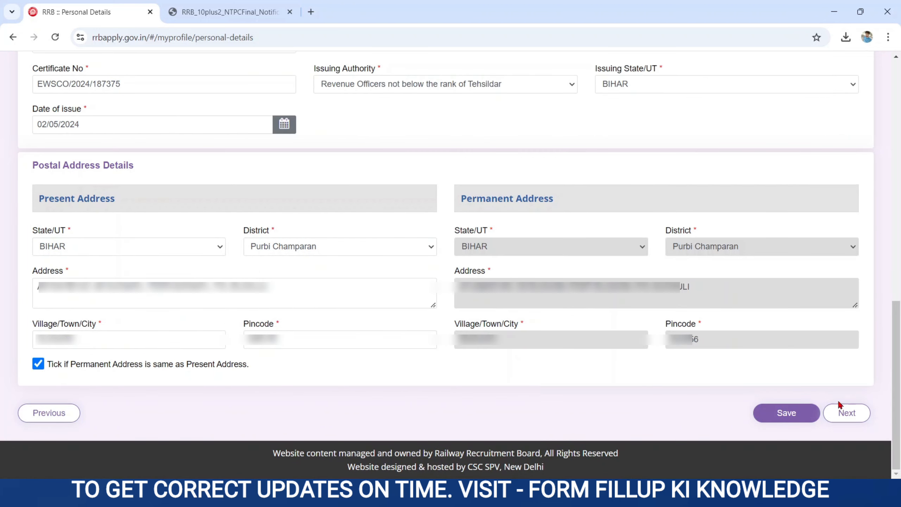
Save personal details with Next, dismiss the saved-data notice, and review the Ex-Serviceman question
{"action": "left_click", "coordinate": [846, 413]}
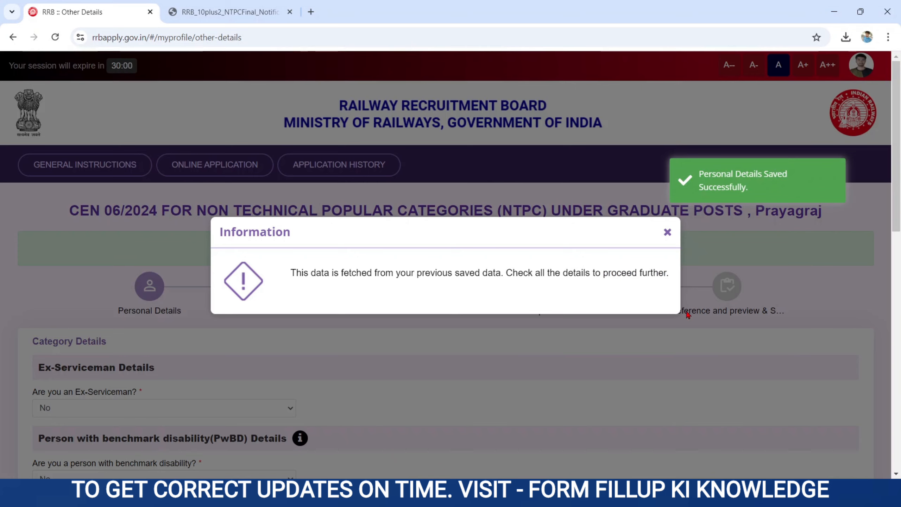
{"action": "left_click", "coordinate": [667, 233]}
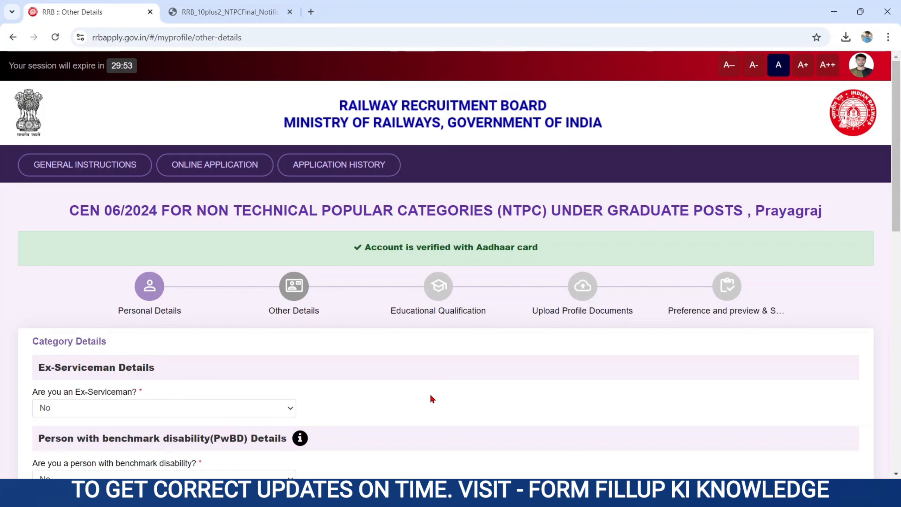
{"action": "scroll", "coordinate": [431, 397], "scroll_direction": "down", "scroll_amount": 2}
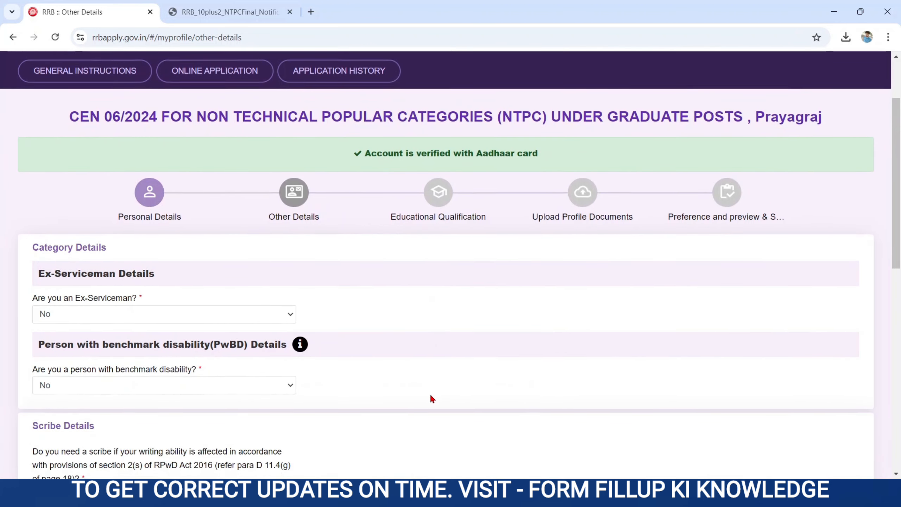
{"action": "scroll", "coordinate": [432, 397], "scroll_direction": "down", "scroll_amount": 2}
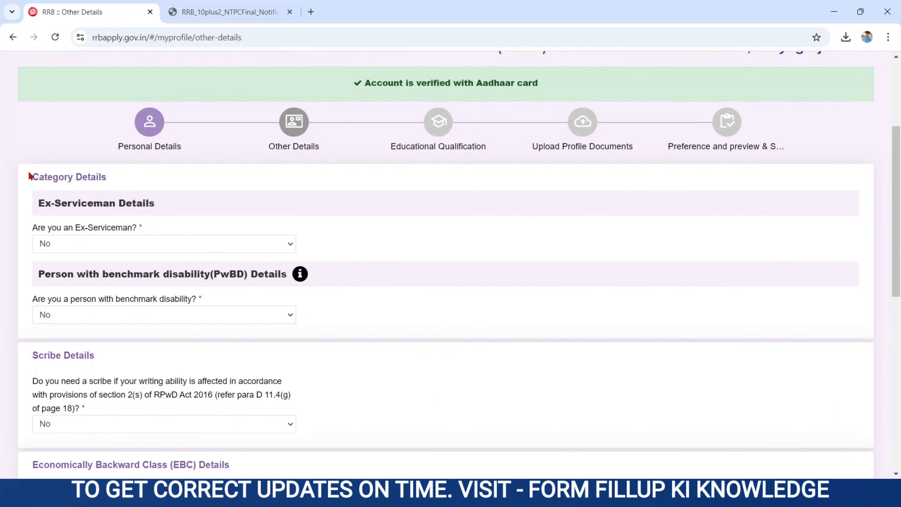
{"action": "left_click_drag", "start_coordinate": [29, 175], "coordinate": [161, 214]}
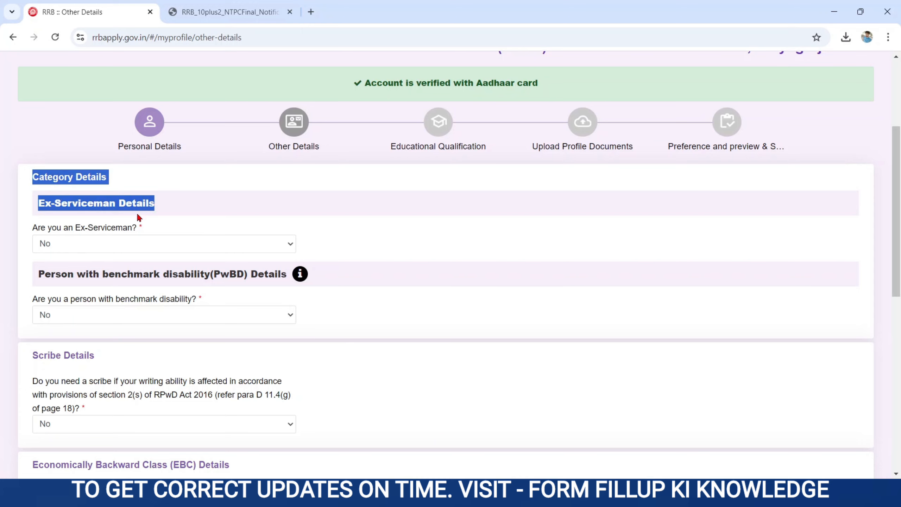
{"action": "left_click_drag", "start_coordinate": [31, 226], "coordinate": [150, 236]}
{"action": "left_click", "coordinate": [113, 247]}
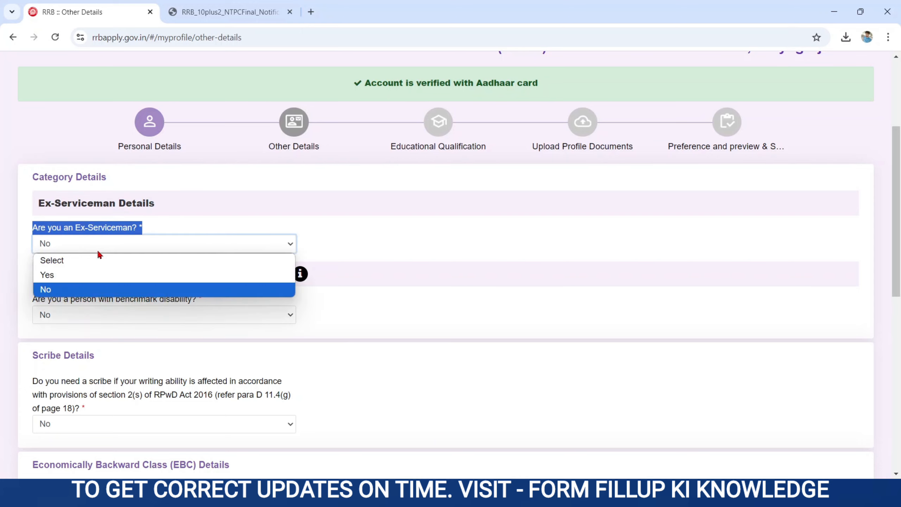
{"action": "left_click", "coordinate": [71, 275]}
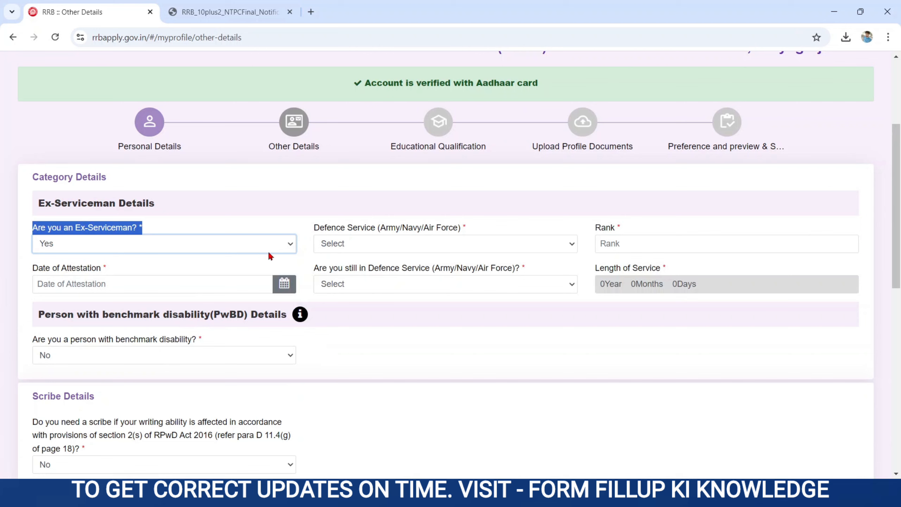
{"action": "left_click_drag", "start_coordinate": [313, 227], "coordinate": [429, 236]}
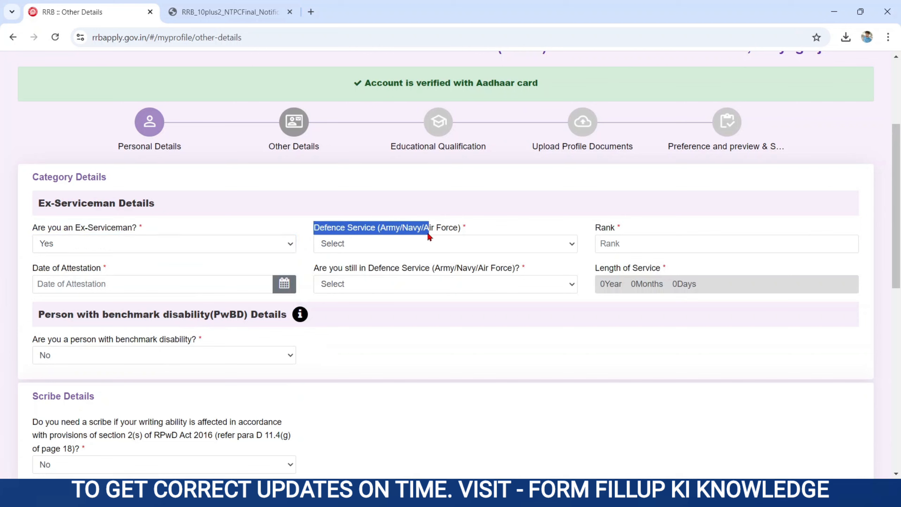
{"action": "left_click", "coordinate": [372, 251]}
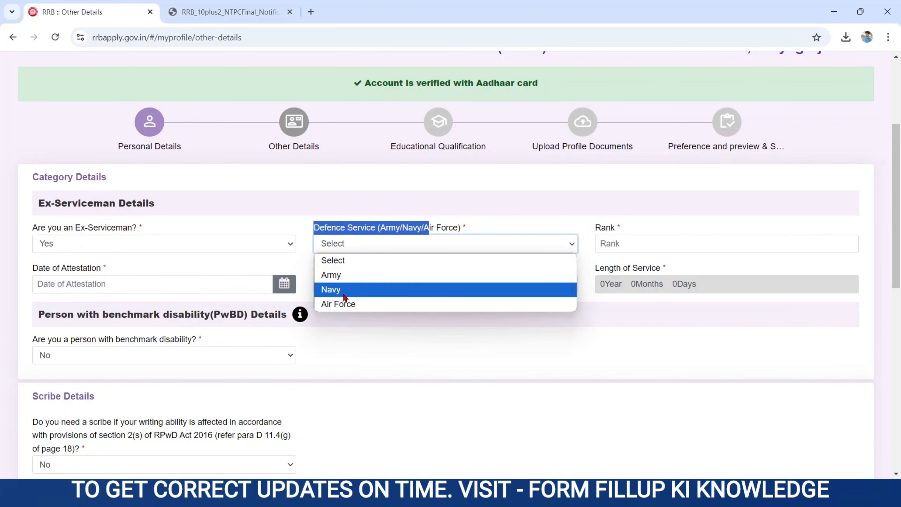
{"action": "left_click", "coordinate": [597, 231]}
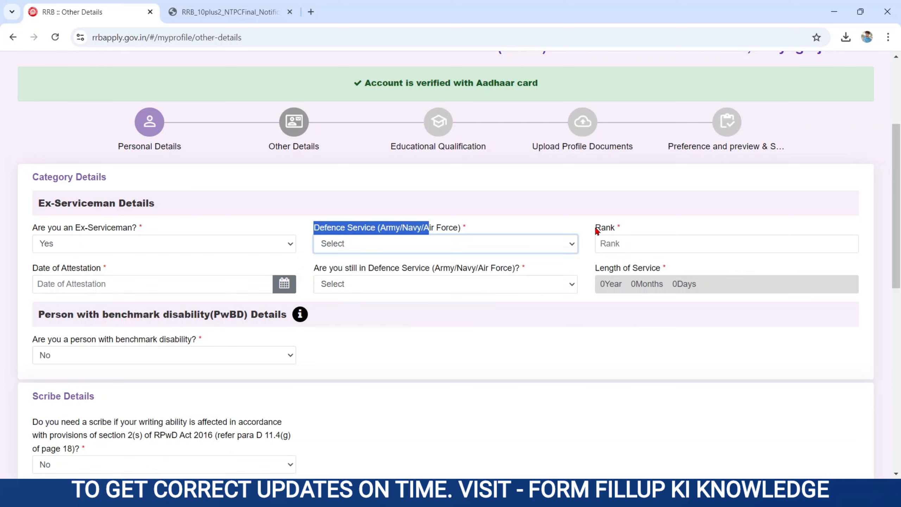
{"action": "double_click", "coordinate": [597, 231]}
{"action": "left_click", "coordinate": [633, 246]}
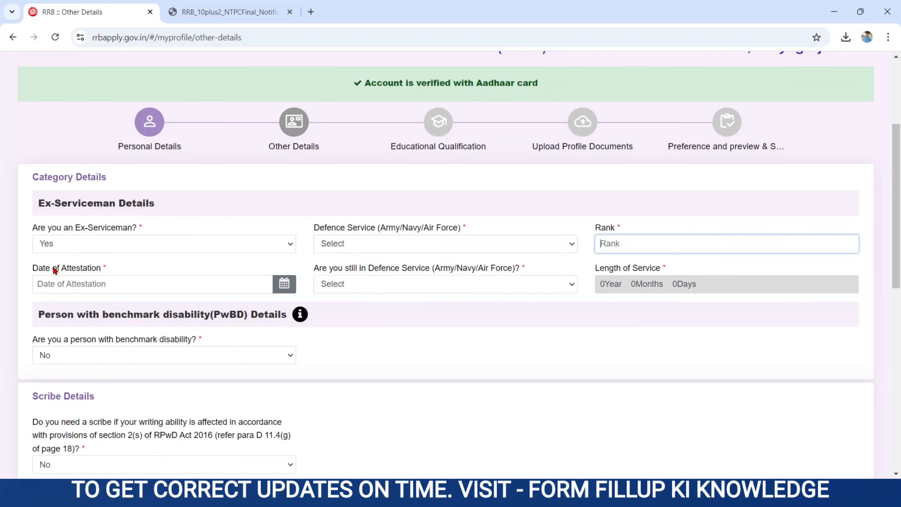
{"action": "left_click", "coordinate": [27, 268]}
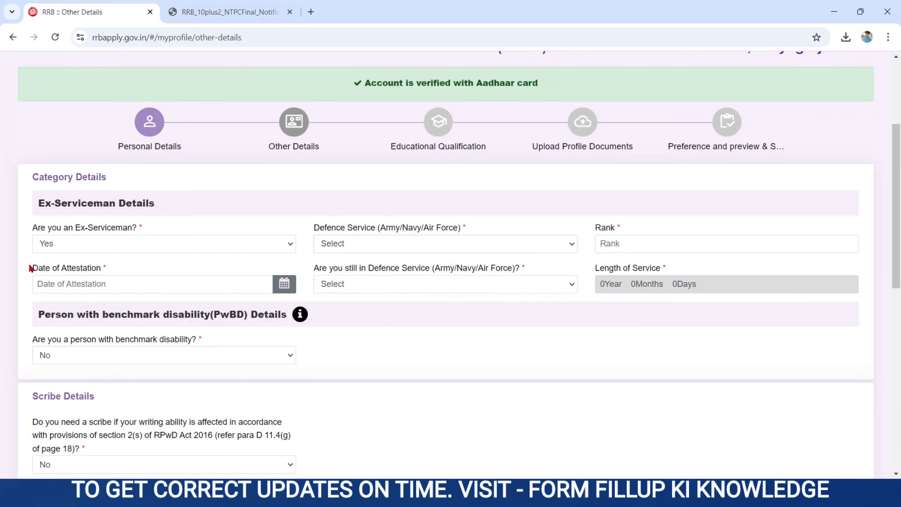
{"action": "left_click_drag", "start_coordinate": [31, 268], "coordinate": [124, 268]}
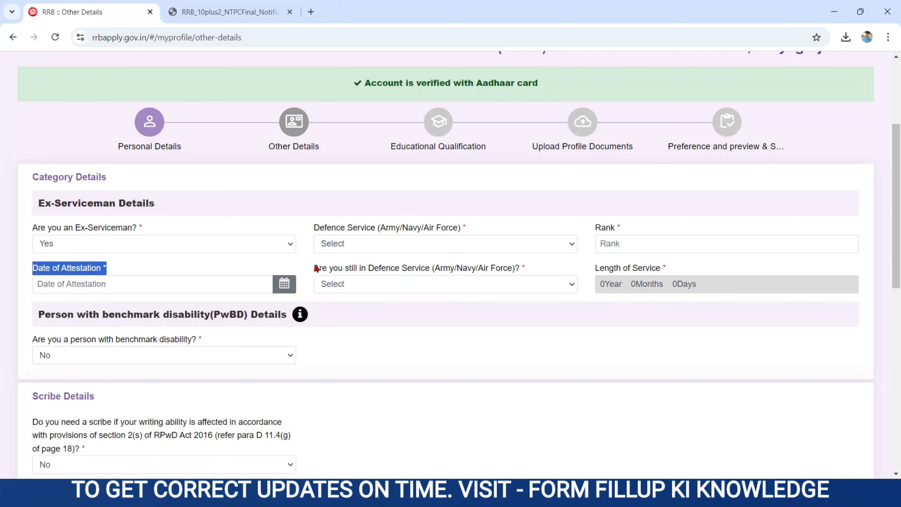
{"action": "left_click_drag", "start_coordinate": [314, 269], "coordinate": [522, 280]}
{"action": "left_click", "coordinate": [468, 287]}
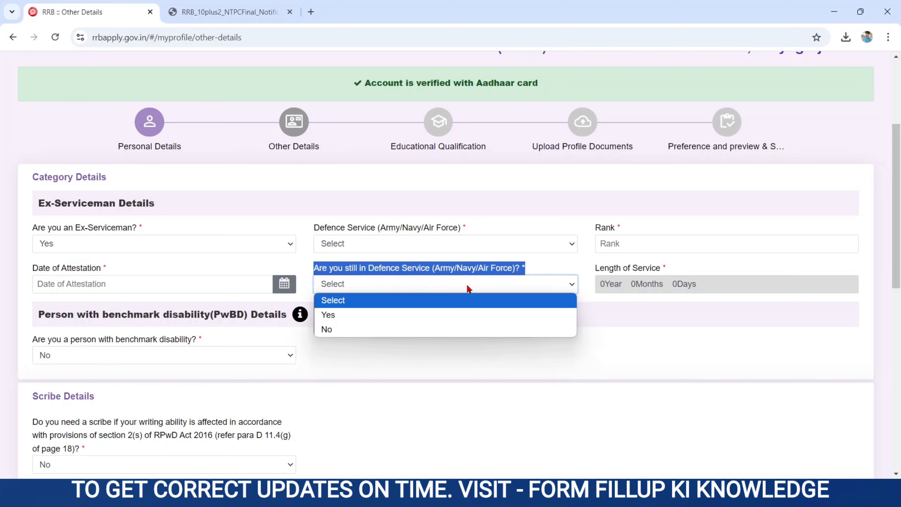
{"action": "left_click", "coordinate": [599, 269]}
{"action": "left_click_drag", "start_coordinate": [594, 269], "coordinate": [678, 269]}
{"action": "left_click", "coordinate": [642, 281]}
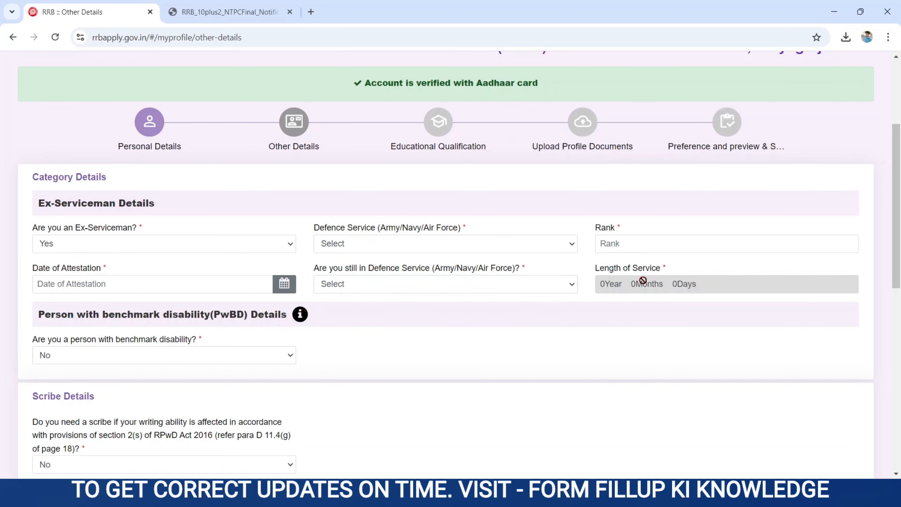
{"action": "left_click", "coordinate": [133, 243]}
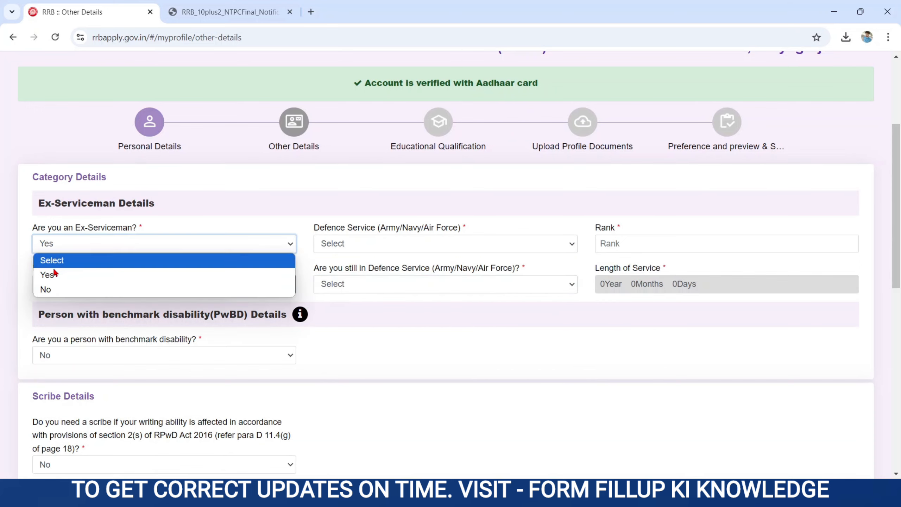
{"action": "left_click", "coordinate": [44, 289]}
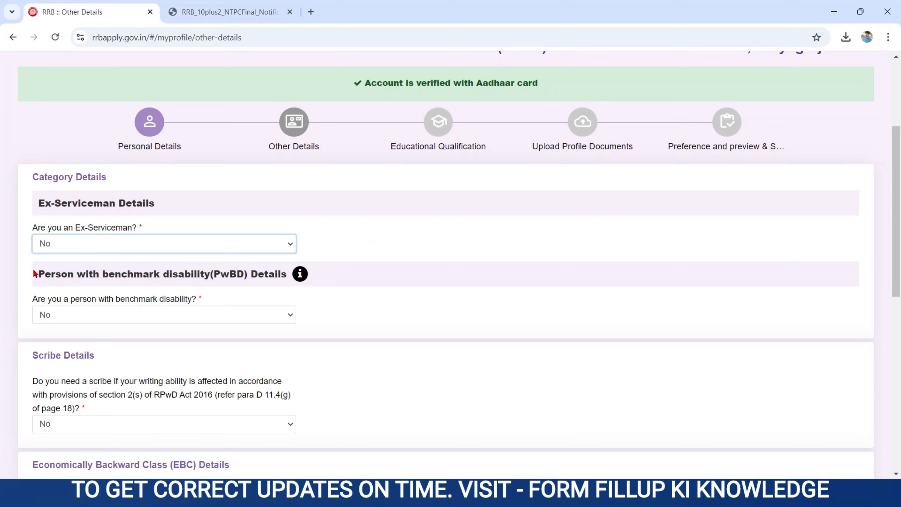
Answer Yes to benchmark disability and preview the disability category and sub-category lists
{"action": "left_click_drag", "start_coordinate": [34, 272], "coordinate": [324, 283]}
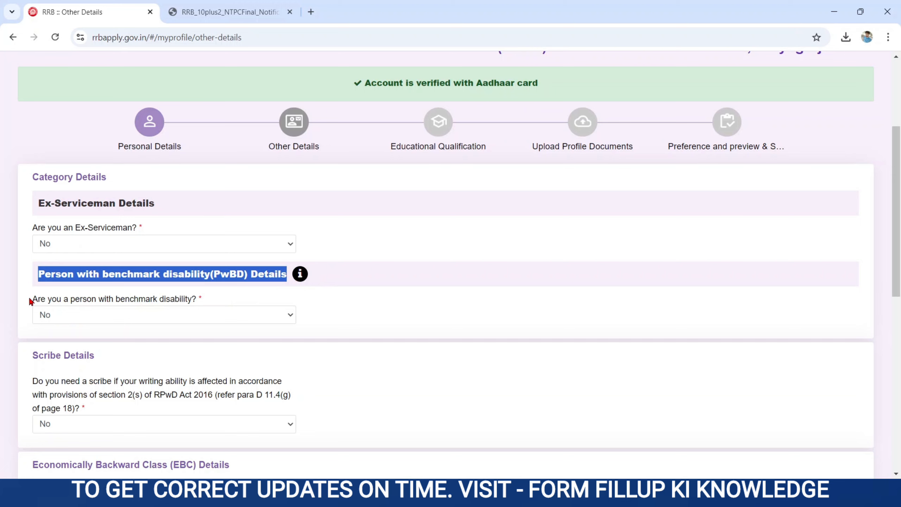
{"action": "left_click_drag", "start_coordinate": [31, 301], "coordinate": [204, 309]}
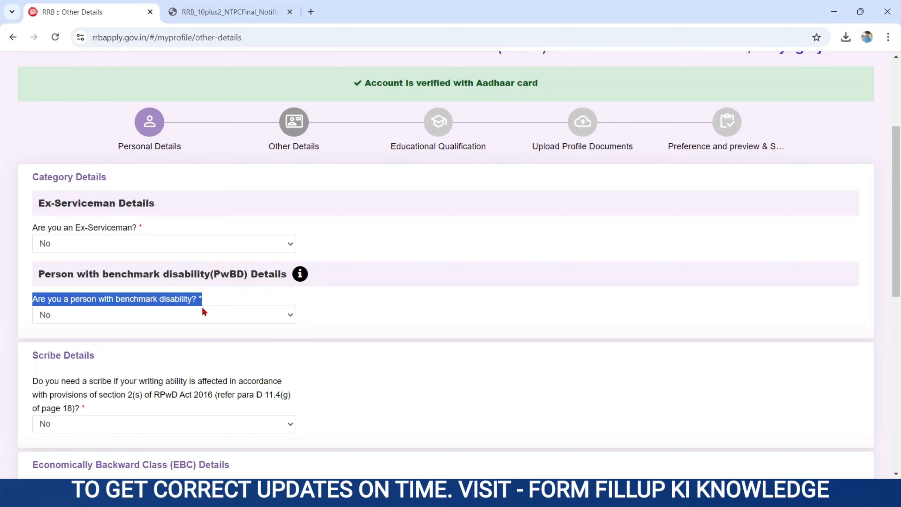
{"action": "left_click", "coordinate": [141, 319]}
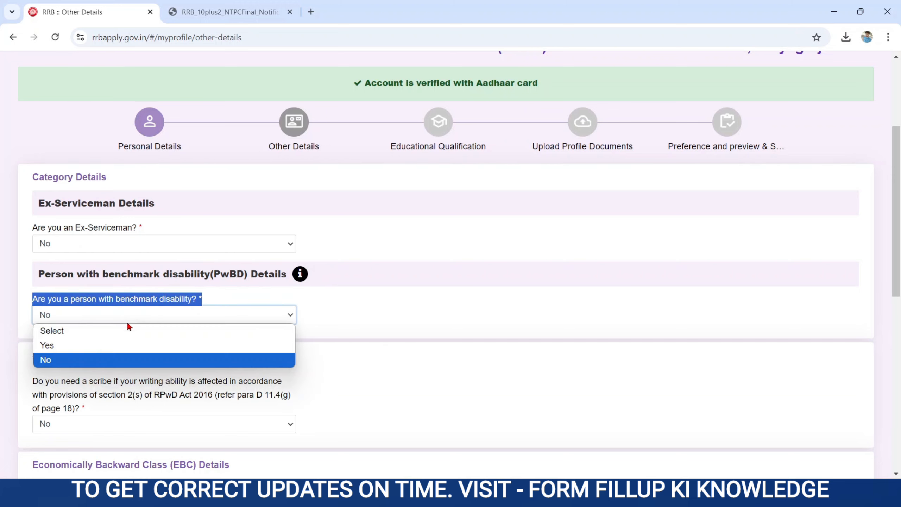
{"action": "left_click", "coordinate": [54, 346]}
{"action": "left_click_drag", "start_coordinate": [312, 300], "coordinate": [385, 301]}
{"action": "left_click", "coordinate": [354, 315]}
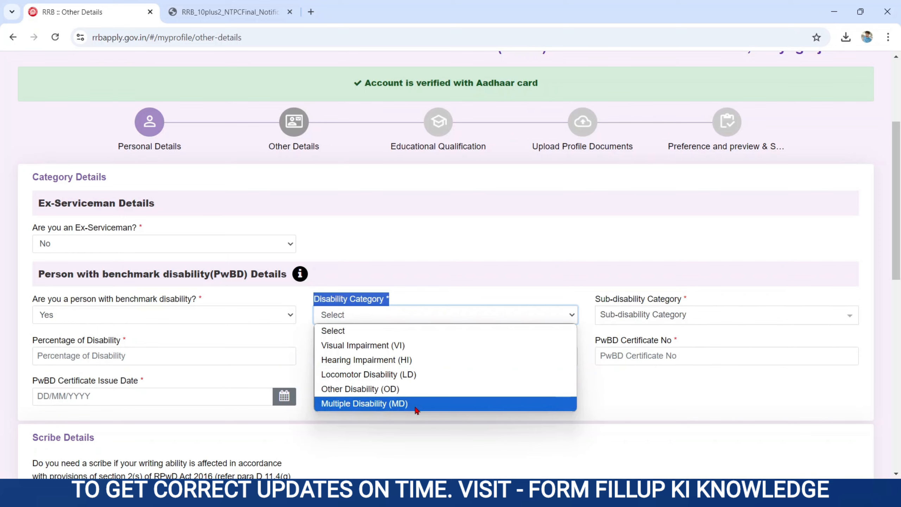
{"action": "left_click", "coordinate": [602, 312]}
{"action": "left_click_drag", "start_coordinate": [596, 300], "coordinate": [670, 300]}
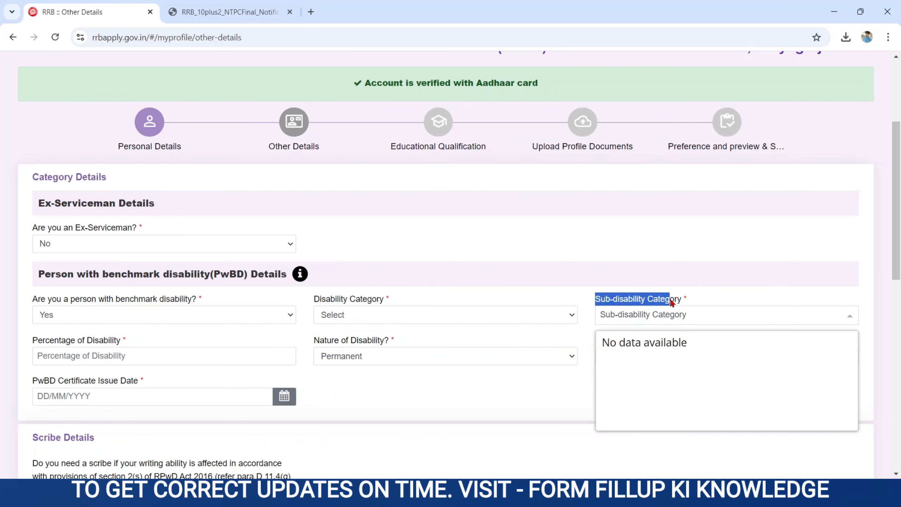
{"action": "left_click", "coordinate": [642, 316]}
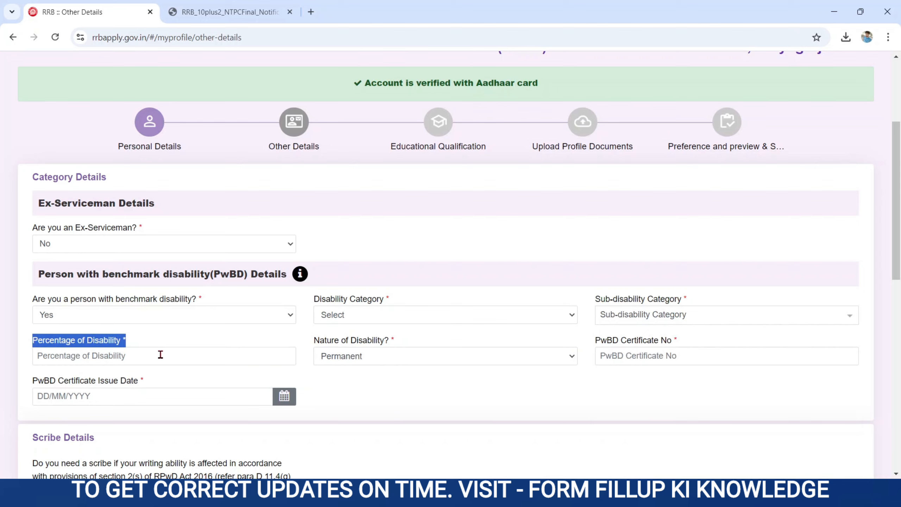
Check the Nature of Disability and certificate date fields, then set benchmark disability back to No
{"action": "left_click", "coordinate": [323, 362]}
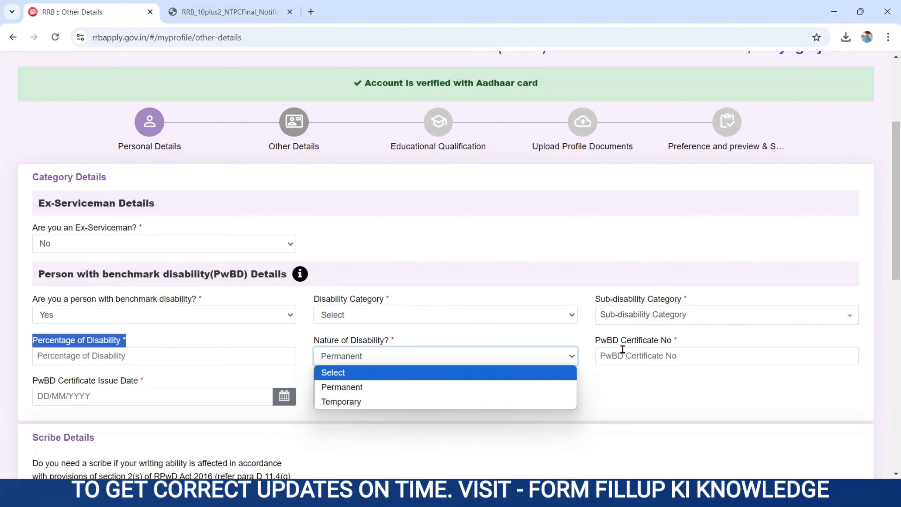
{"action": "left_click_drag", "start_coordinate": [592, 342], "coordinate": [706, 348]}
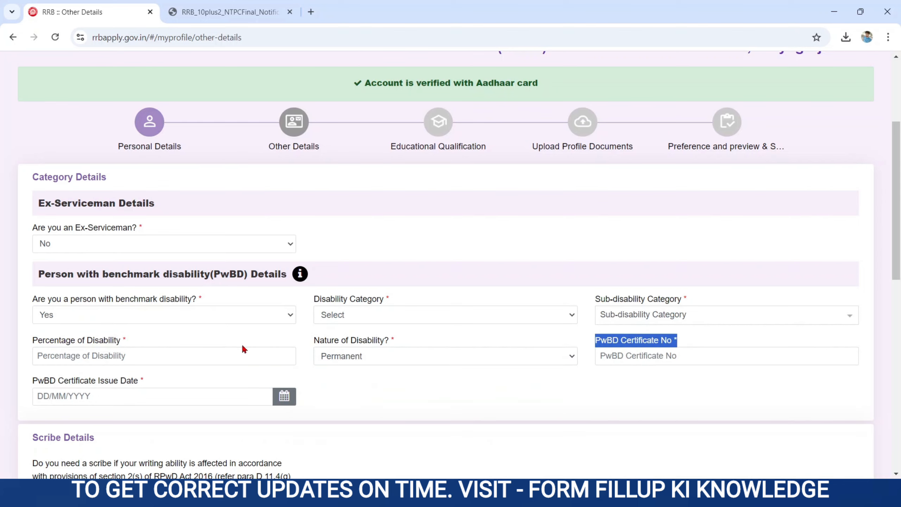
{"action": "left_click", "coordinate": [86, 395]}
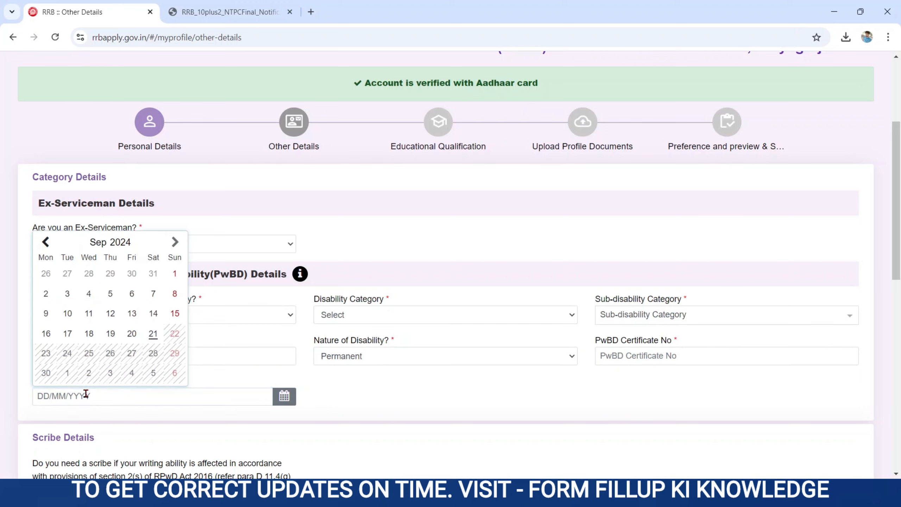
{"action": "left_click", "coordinate": [428, 436]}
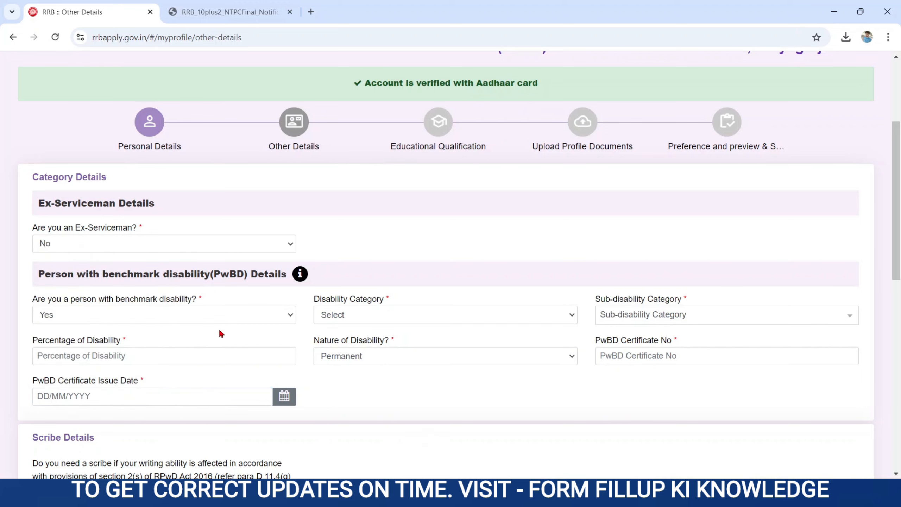
{"action": "left_click", "coordinate": [160, 313]}
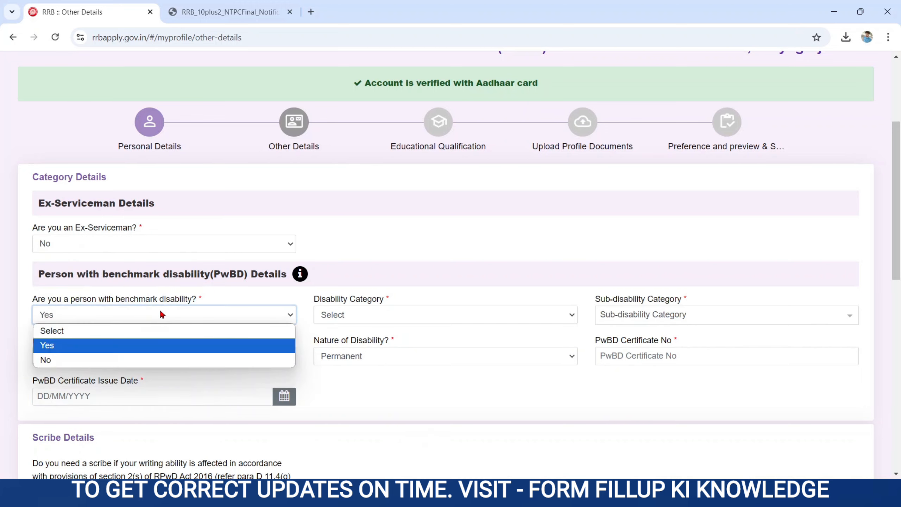
{"action": "left_click", "coordinate": [43, 361]}
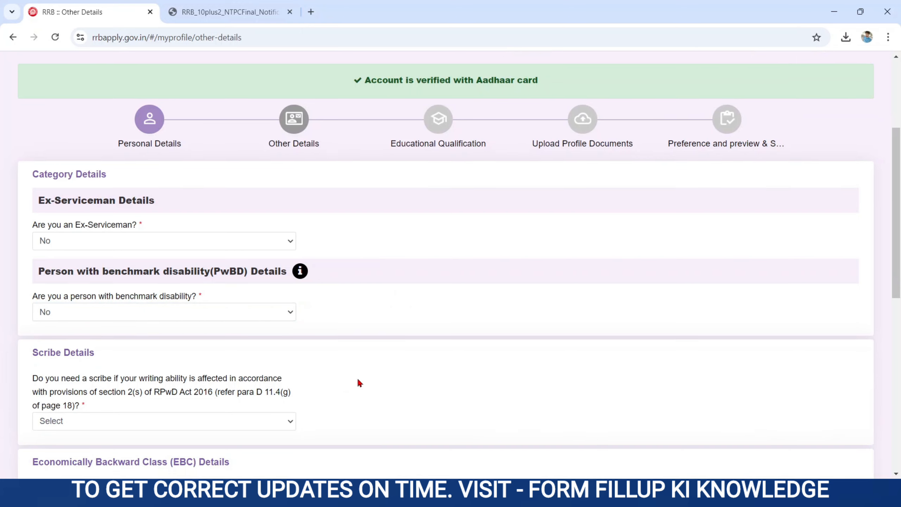
Answer No to needing a scribe
{"action": "scroll", "coordinate": [359, 382], "scroll_direction": "down", "scroll_amount": 5}
{"action": "left_click_drag", "start_coordinate": [28, 184], "coordinate": [89, 235]}
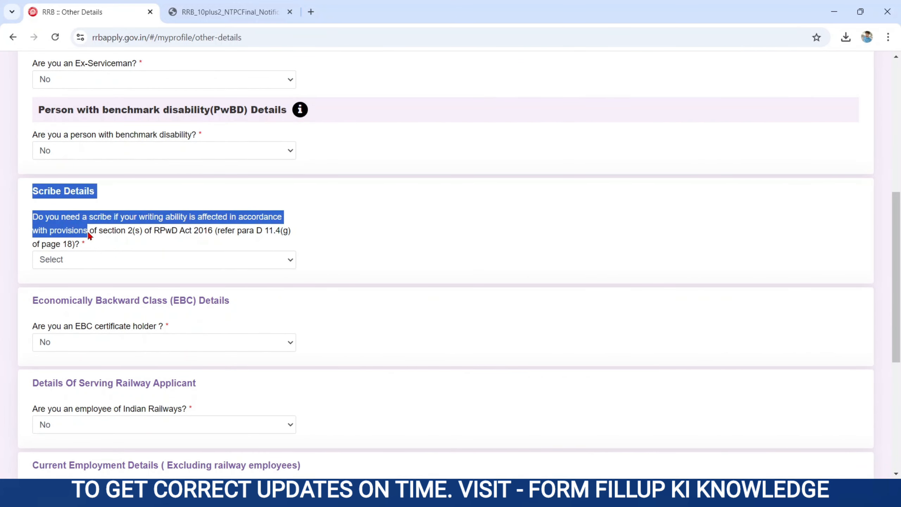
{"action": "left_click", "coordinate": [75, 258]}
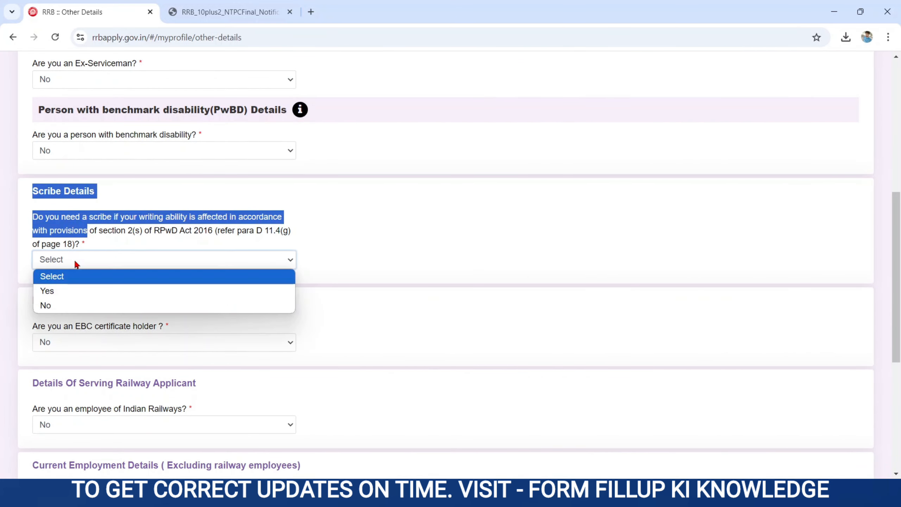
{"action": "left_click", "coordinate": [51, 307]}
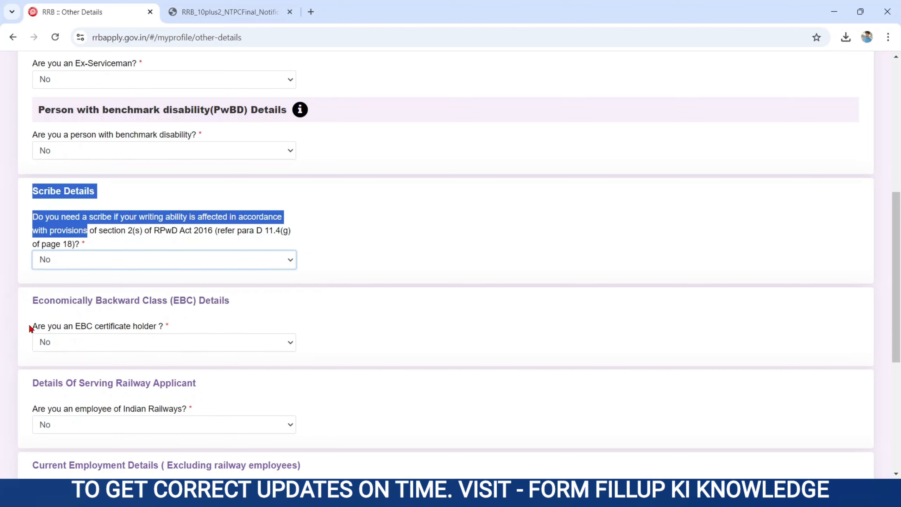
Set EBC certificate holder to Yes, accept its notice, and choose Yes for fee concession
{"action": "left_click_drag", "start_coordinate": [30, 326], "coordinate": [198, 331]}
{"action": "left_click", "coordinate": [156, 342]}
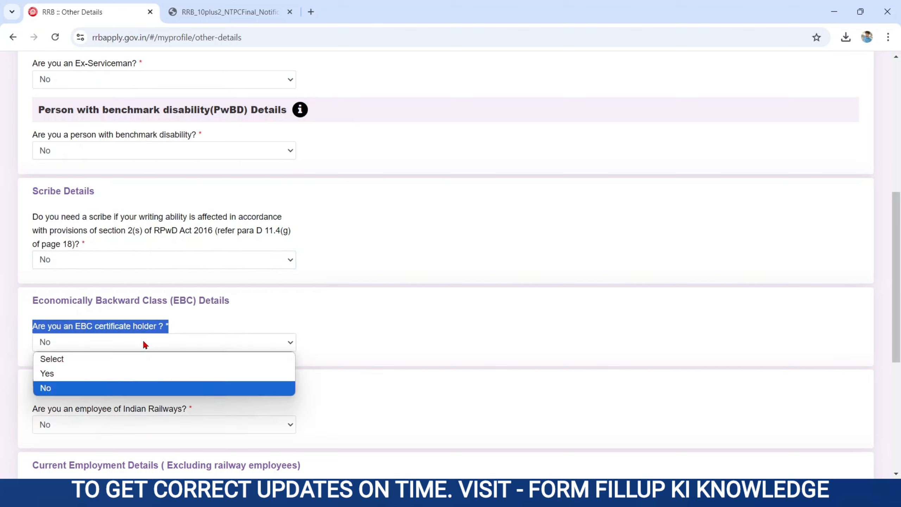
{"action": "left_click", "coordinate": [60, 374]}
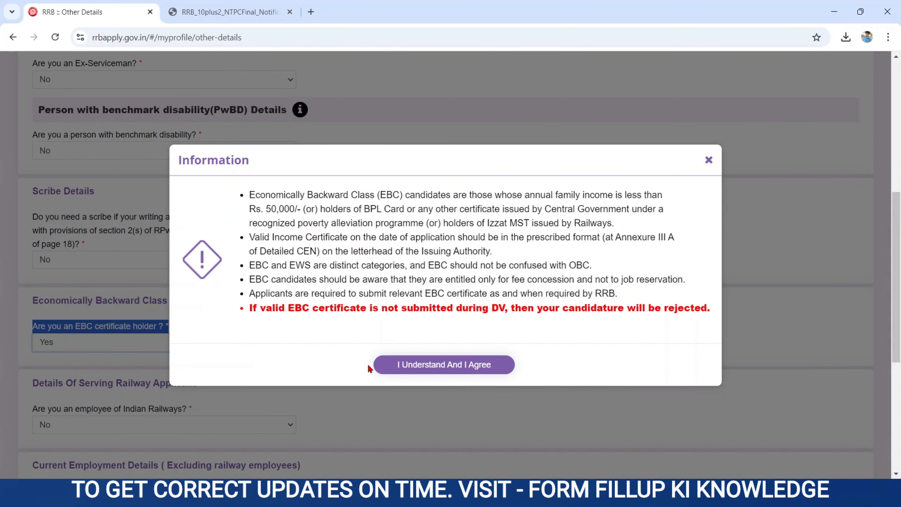
{"action": "left_click", "coordinate": [423, 360]}
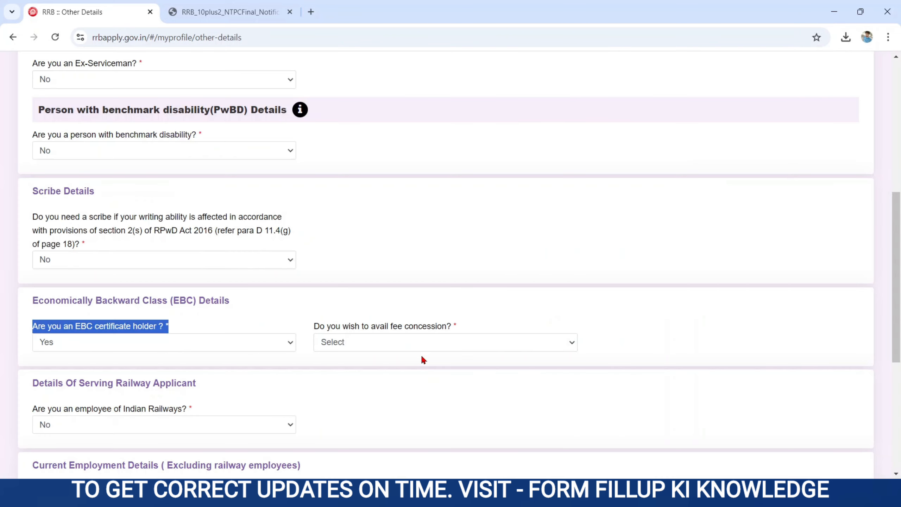
{"action": "left_click_drag", "start_coordinate": [313, 325], "coordinate": [457, 331]}
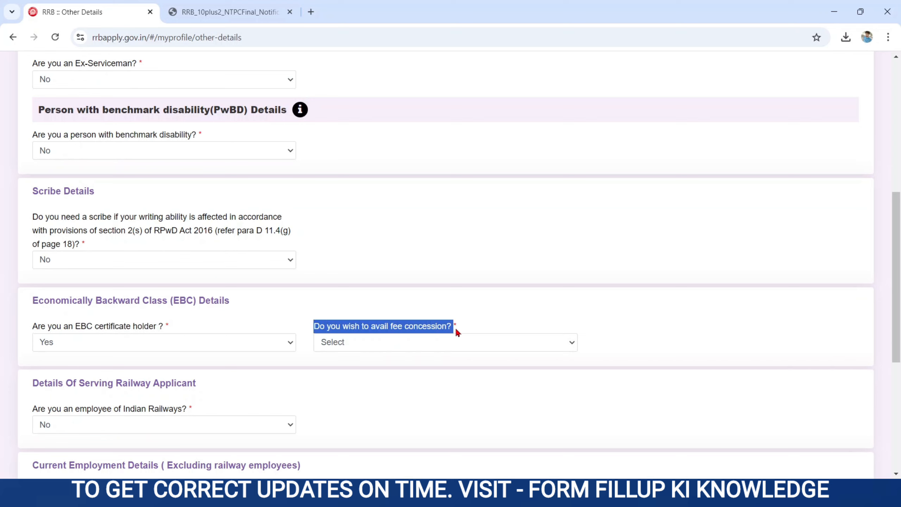
{"action": "left_click", "coordinate": [376, 338]}
{"action": "left_click", "coordinate": [324, 373]}
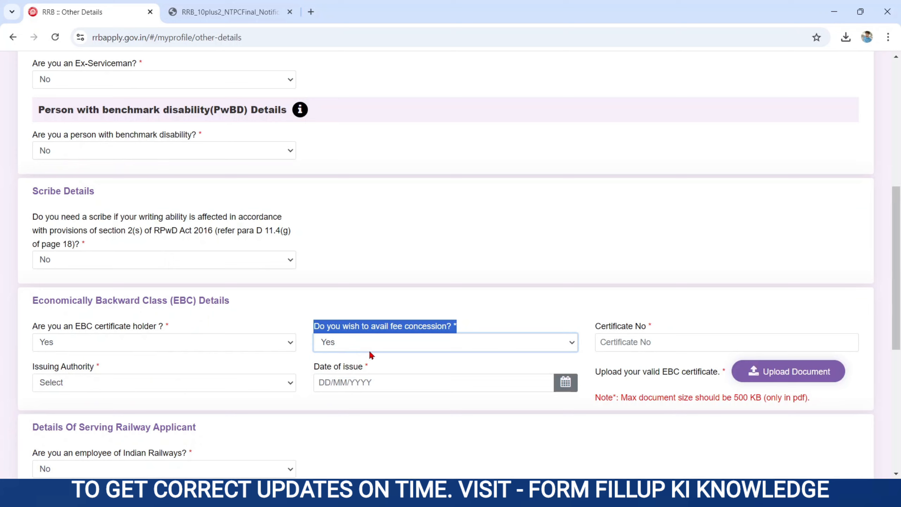
Review the EBC certificate fields, then change EBC certificate holder back to No
{"action": "left_click_drag", "start_coordinate": [589, 327], "coordinate": [653, 334]}
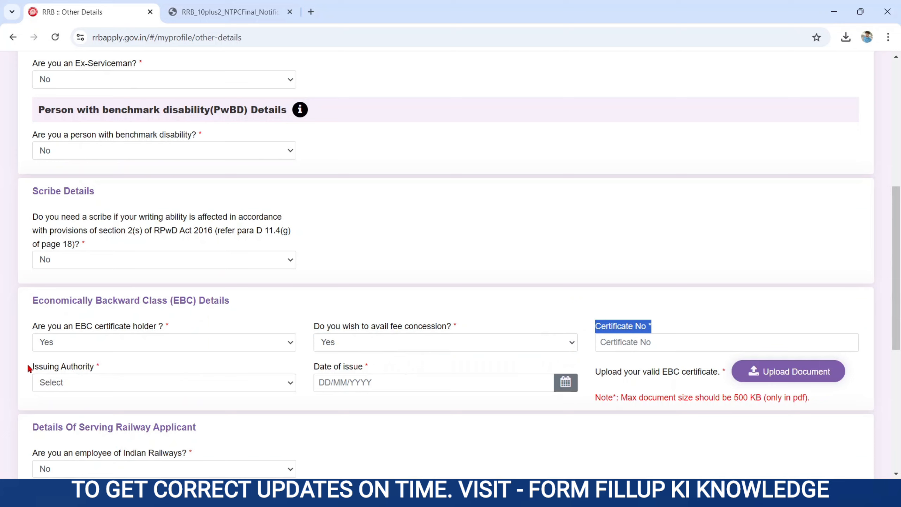
{"action": "left_click_drag", "start_coordinate": [28, 366], "coordinate": [154, 376]}
{"action": "left_click_drag", "start_coordinate": [311, 367], "coordinate": [523, 375]}
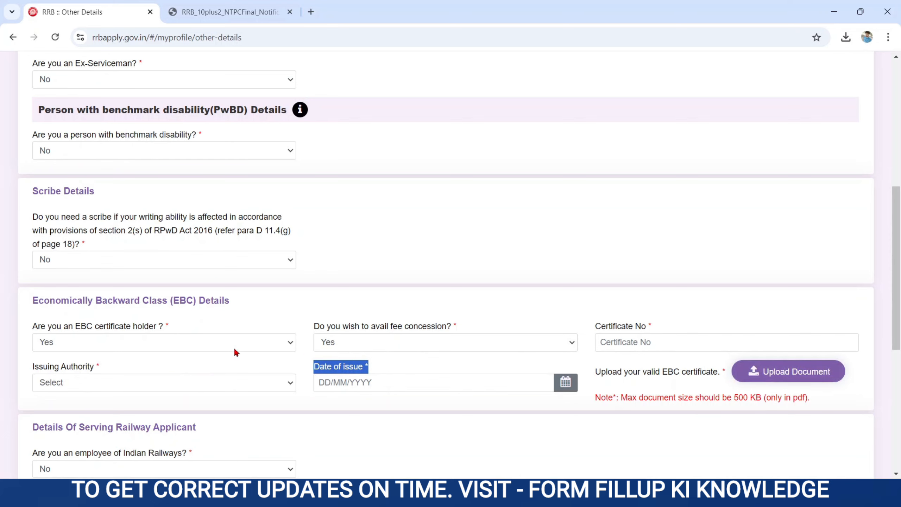
{"action": "left_click", "coordinate": [218, 346]}
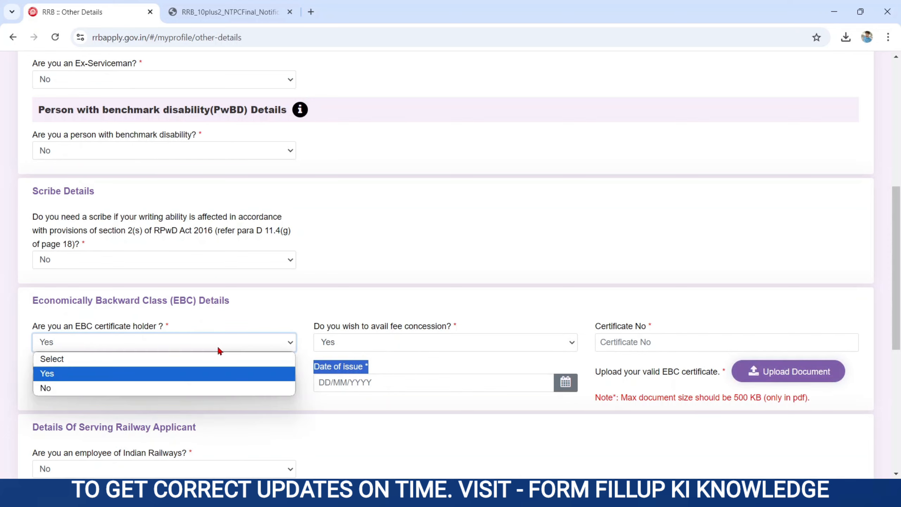
{"action": "left_click", "coordinate": [83, 388]}
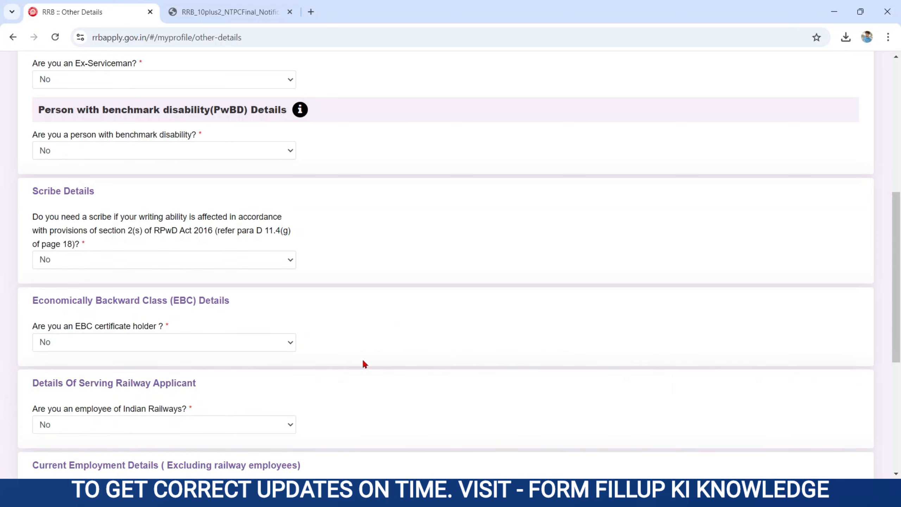
{"action": "scroll", "coordinate": [363, 362], "scroll_direction": "down", "scroll_amount": 5}
Answer Yes to Indian Railways employee and NOC, accept the notice, and pick Group C
{"action": "left_click_drag", "start_coordinate": [31, 151], "coordinate": [209, 157]}
{"action": "left_click", "coordinate": [153, 169]}
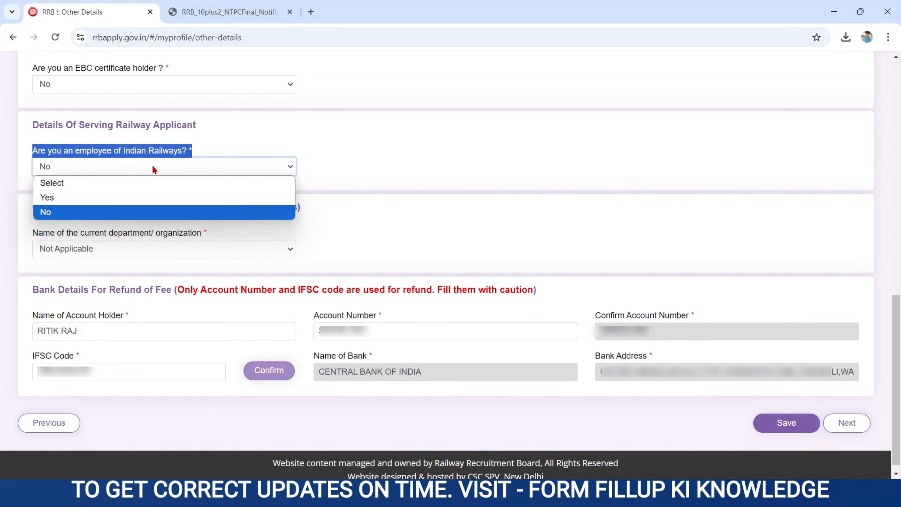
{"action": "left_click", "coordinate": [44, 198]}
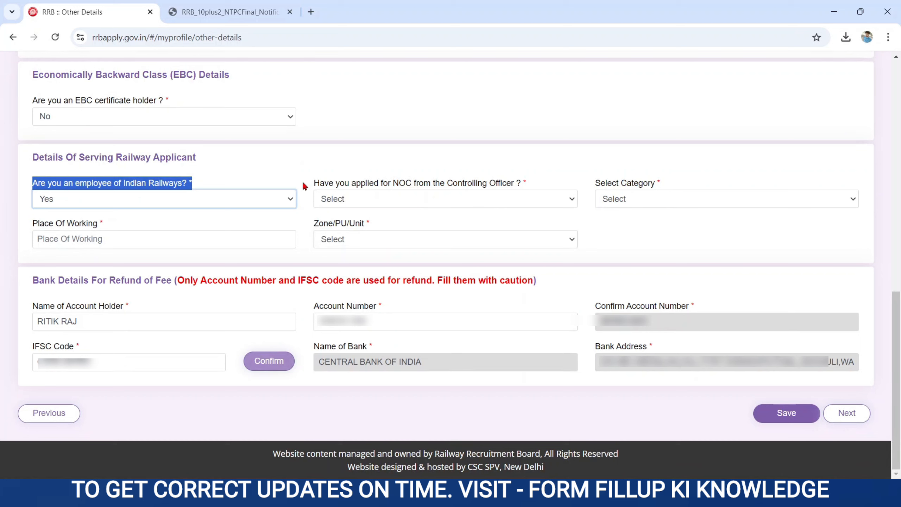
{"action": "left_click_drag", "start_coordinate": [314, 183], "coordinate": [503, 188]}
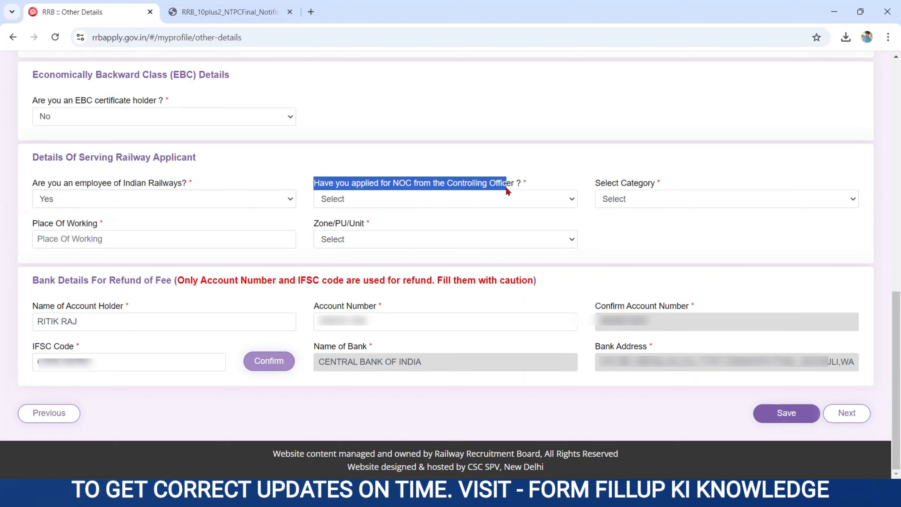
{"action": "left_click", "coordinate": [394, 199]}
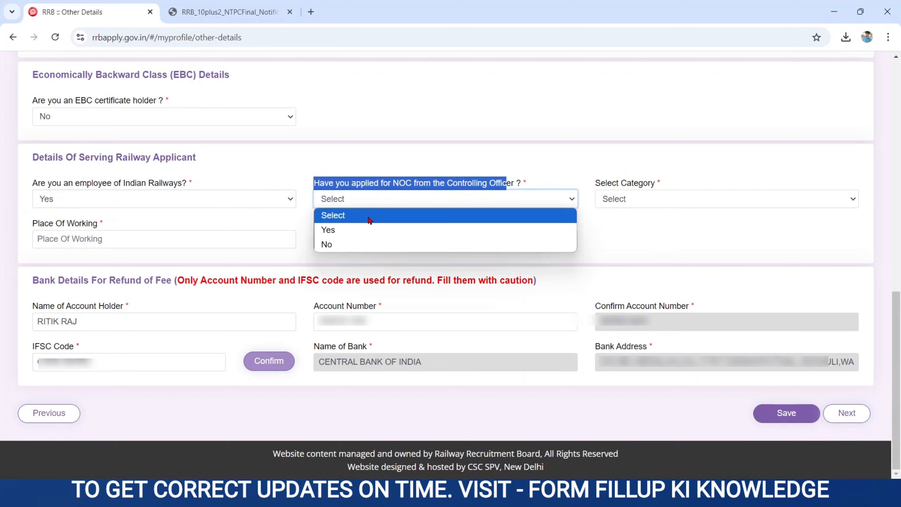
{"action": "left_click", "coordinate": [339, 231]}
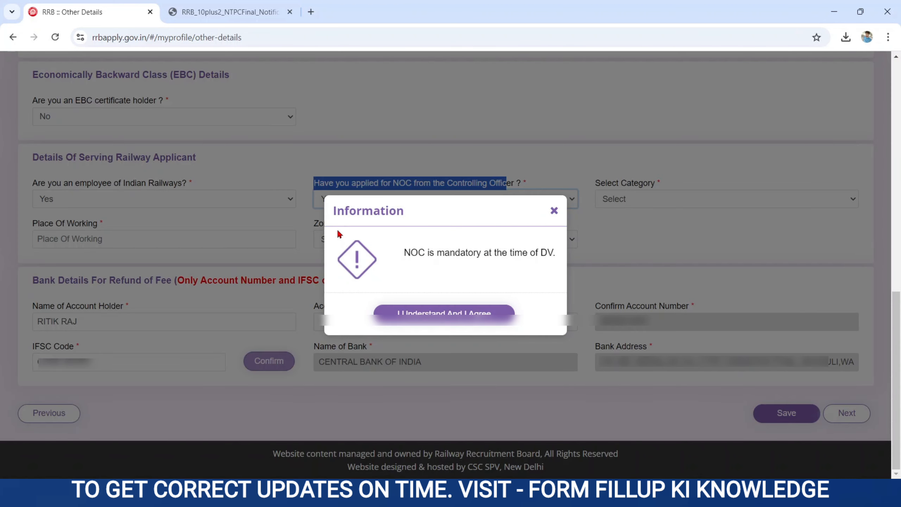
{"action": "left_click", "coordinate": [417, 314]}
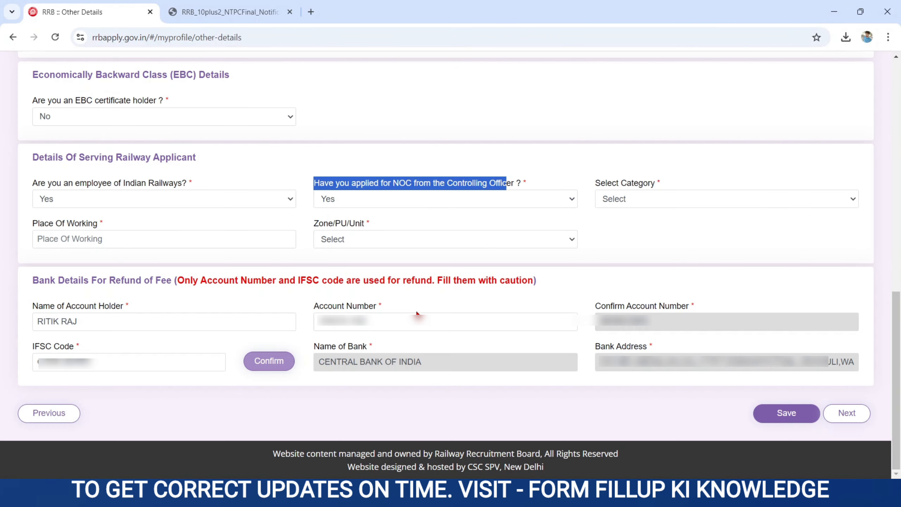
{"action": "left_click", "coordinate": [625, 198]}
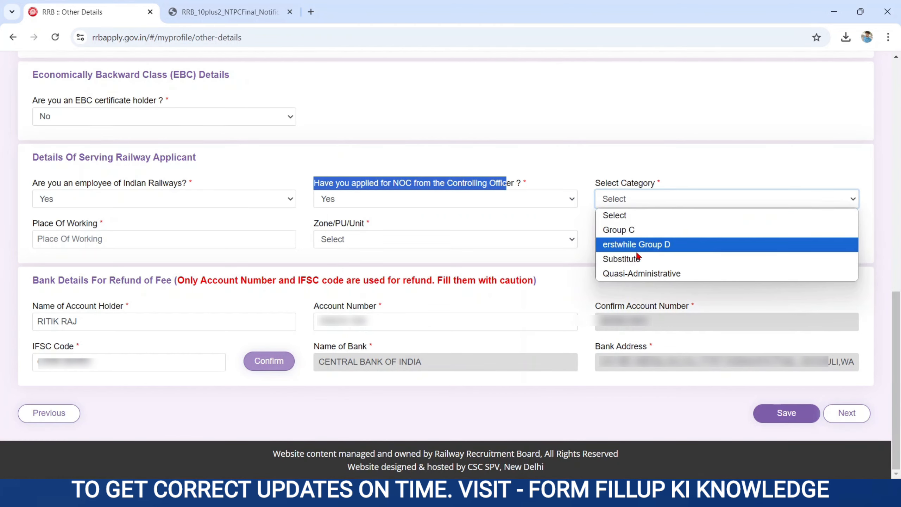
{"action": "left_click", "coordinate": [629, 231]}
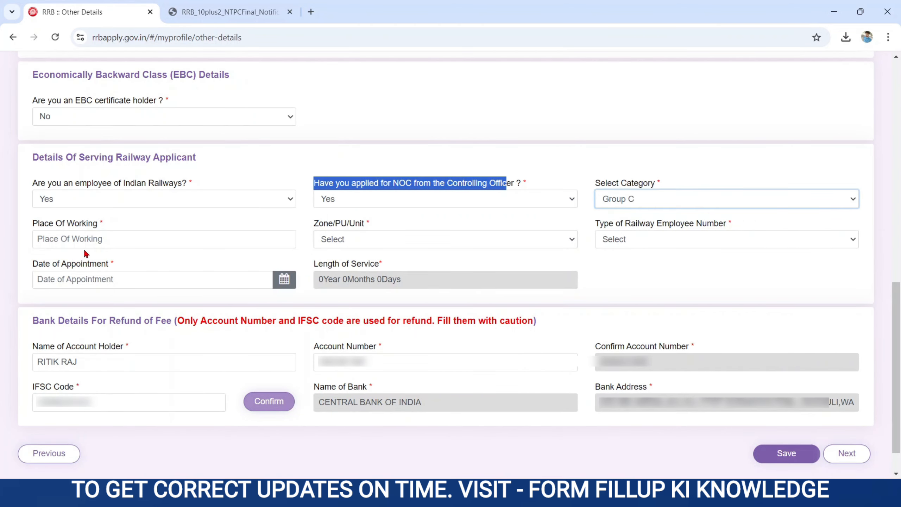
Look over Place Of Working, Zone/PU/Unit and employee number fields, then switch railway employee to No
{"action": "left_click", "coordinate": [92, 231]}
{"action": "left_click_drag", "start_coordinate": [320, 225], "coordinate": [390, 227]}
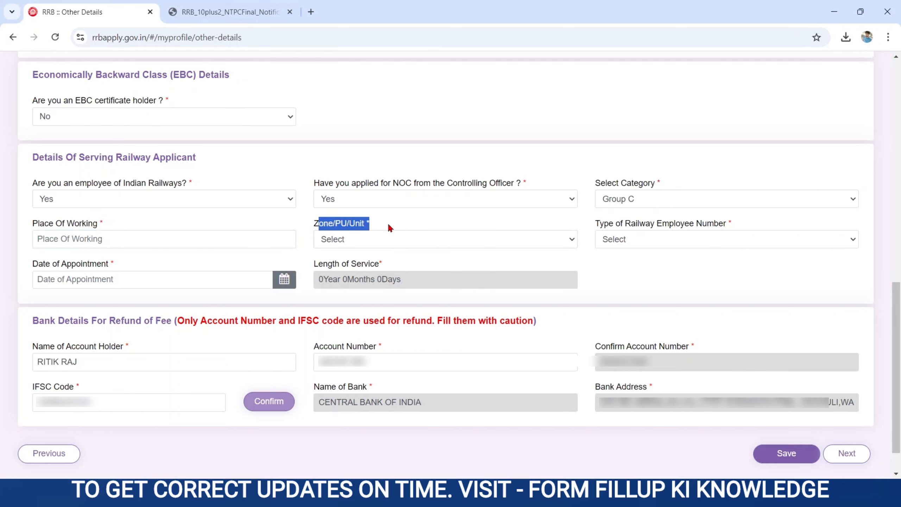
{"action": "left_click", "coordinate": [365, 241]}
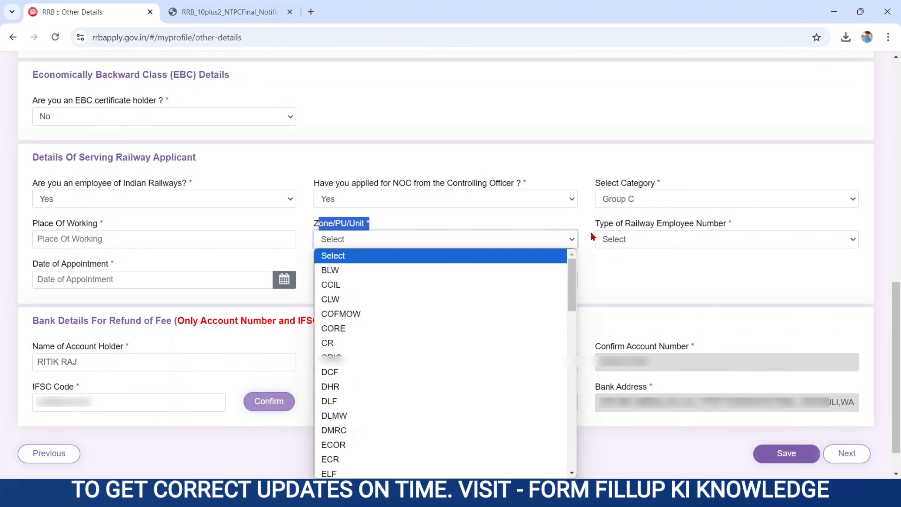
{"action": "left_click_drag", "start_coordinate": [596, 224], "coordinate": [739, 233]}
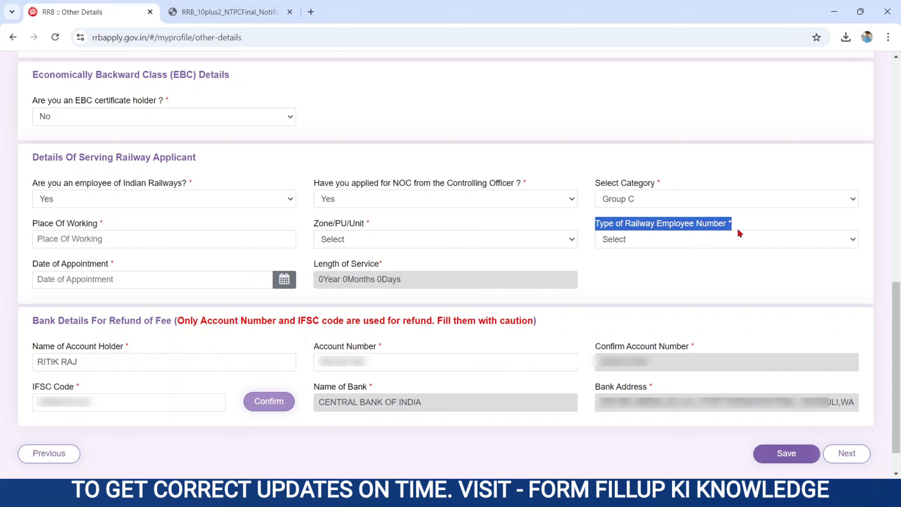
{"action": "left_click", "coordinate": [663, 243]}
{"action": "left_click", "coordinate": [108, 200]}
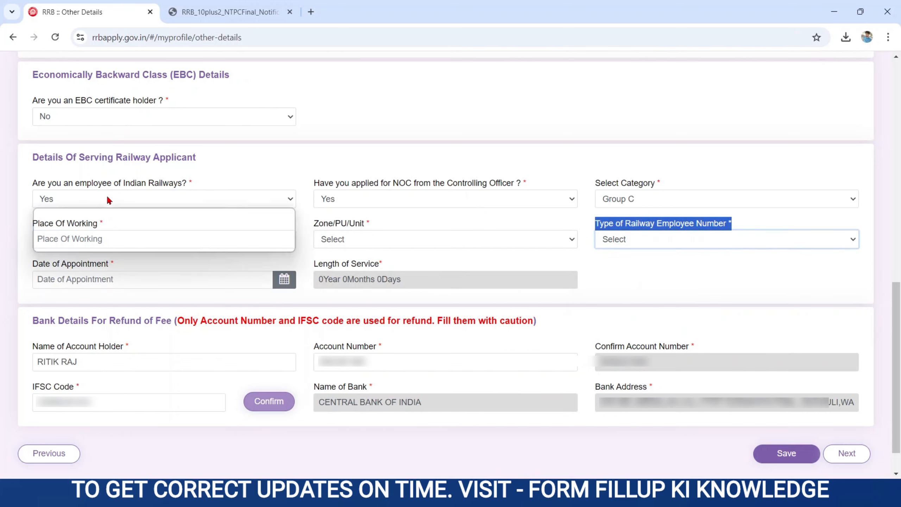
{"action": "left_click", "coordinate": [48, 242]}
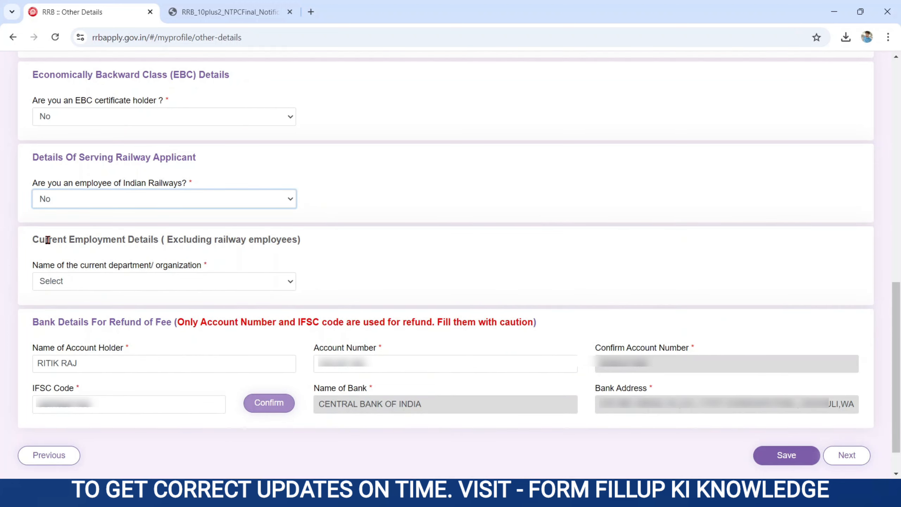
Choose Not Applicable for the current department question
{"action": "left_click", "coordinate": [28, 265]}
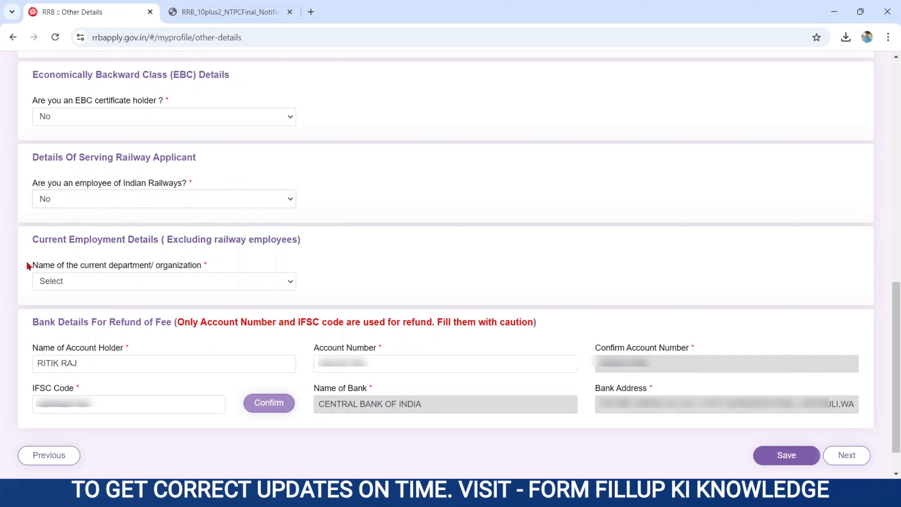
{"action": "left_click_drag", "start_coordinate": [29, 265], "coordinate": [192, 267]}
{"action": "left_click", "coordinate": [162, 280]}
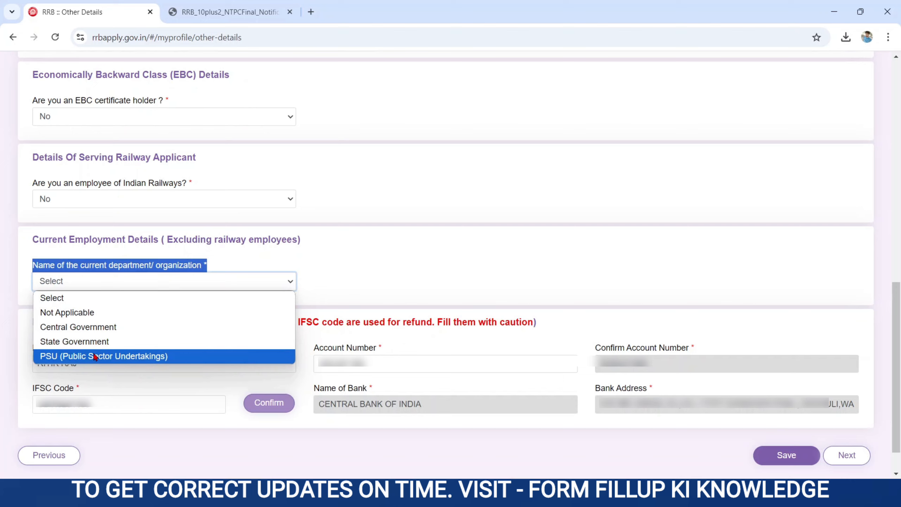
{"action": "left_click", "coordinate": [81, 313]}
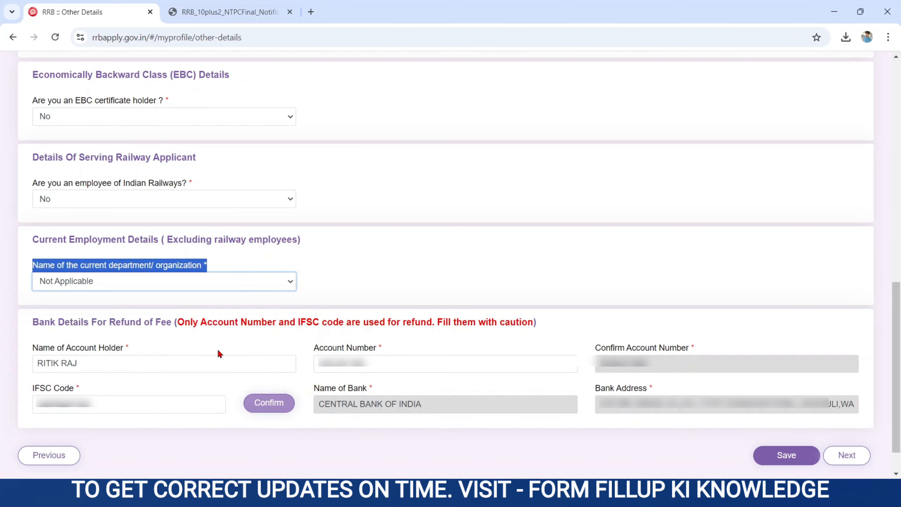
Review the refund bank fields (account holder, account number, IFSC) and save Other Details with Next
{"action": "left_click_drag", "start_coordinate": [218, 350], "coordinate": [126, 336]}
{"action": "left_click", "coordinate": [126, 336]}
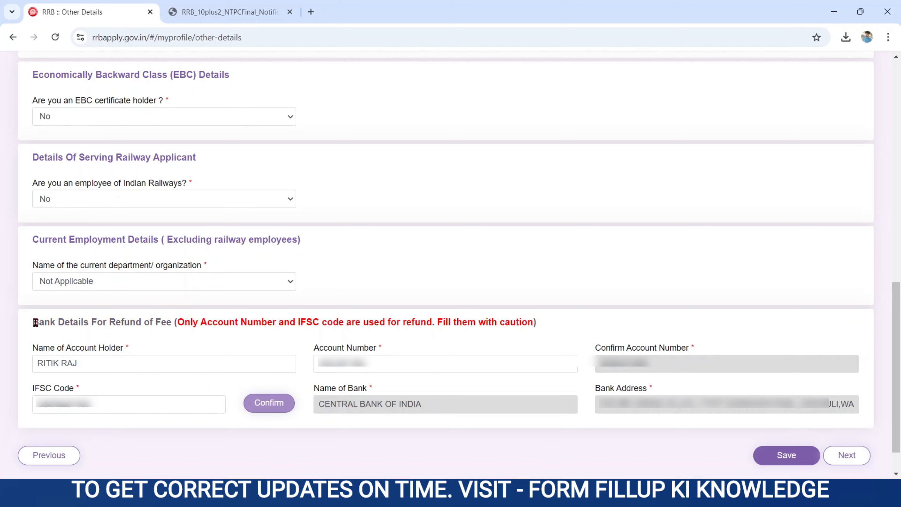
{"action": "left_click_drag", "start_coordinate": [35, 322], "coordinate": [190, 325]}
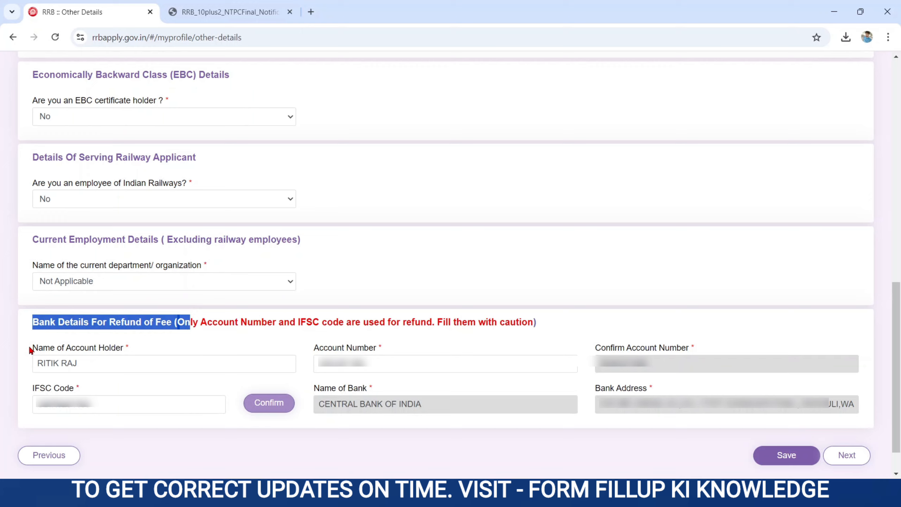
{"action": "left_click_drag", "start_coordinate": [30, 350], "coordinate": [165, 348]}
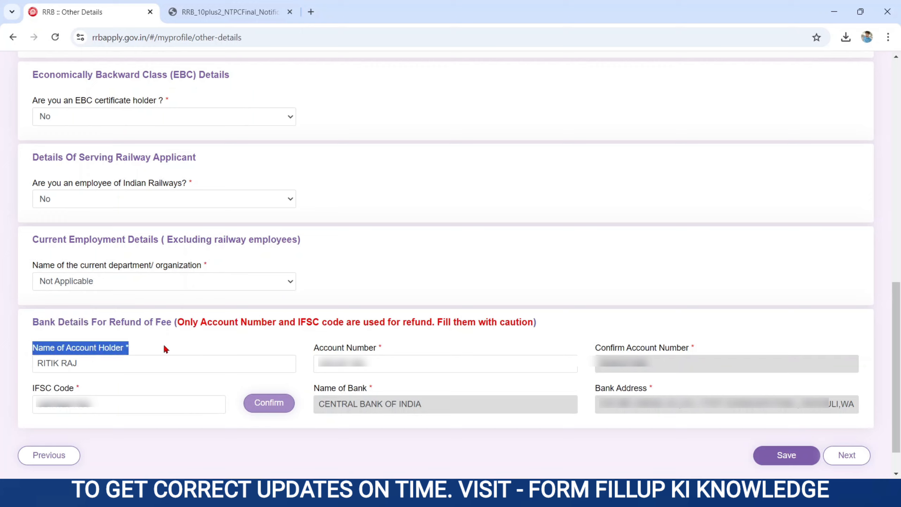
{"action": "left_click", "coordinate": [310, 348]}
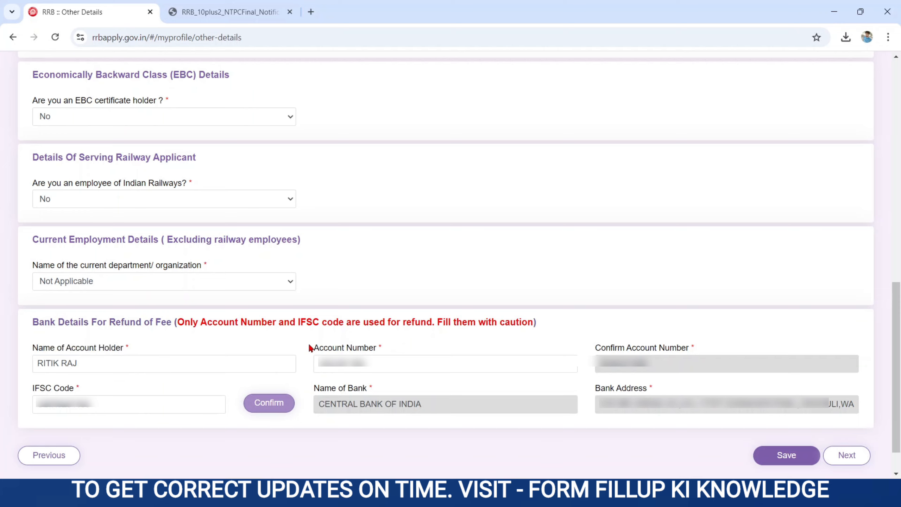
{"action": "left_click_drag", "start_coordinate": [310, 348], "coordinate": [422, 351]}
{"action": "left_click", "coordinate": [600, 347]}
{"action": "triple_click", "coordinate": [702, 344]}
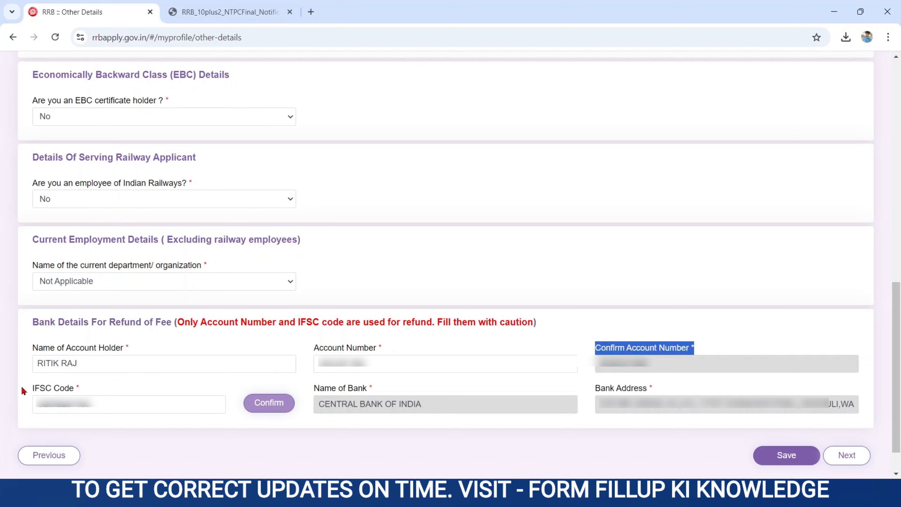
{"action": "left_click_drag", "start_coordinate": [24, 390], "coordinate": [100, 384]}
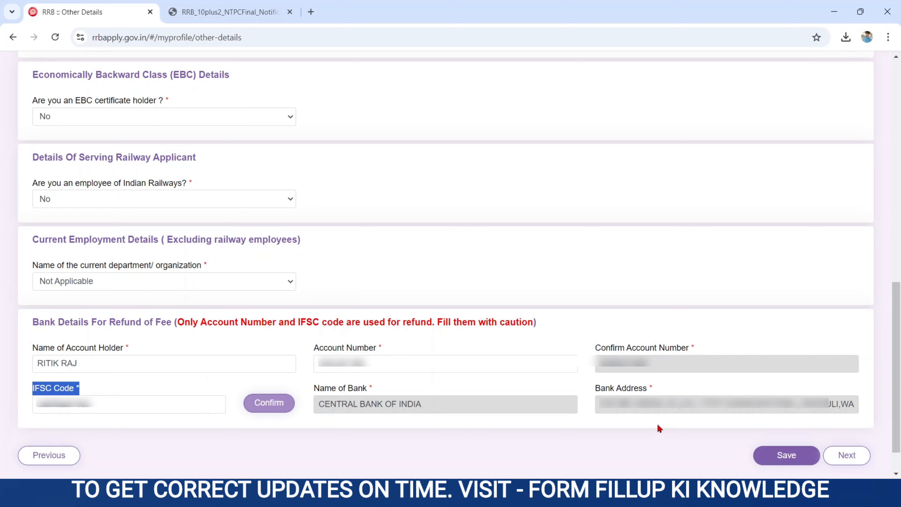
{"action": "left_click", "coordinate": [846, 455]}
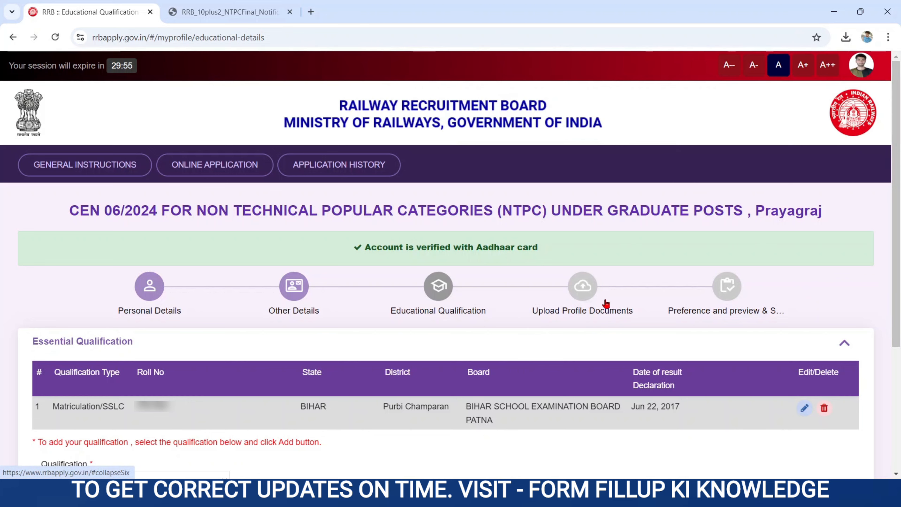
Scroll to the Essential Qualification table and edit the Matriculation/SSLC row
{"action": "scroll", "coordinate": [648, 315], "scroll_direction": "down", "scroll_amount": 5}
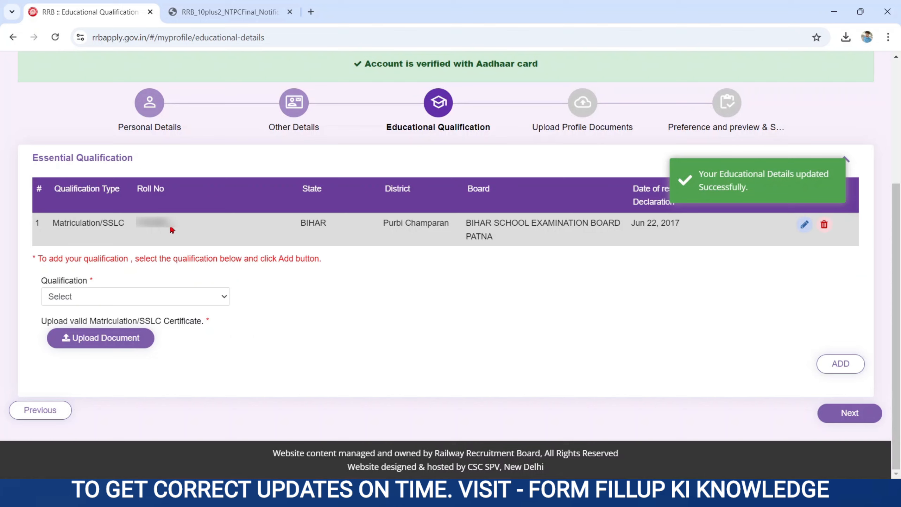
{"action": "left_click_drag", "start_coordinate": [53, 224], "coordinate": [310, 274]}
{"action": "left_click", "coordinate": [476, 304]}
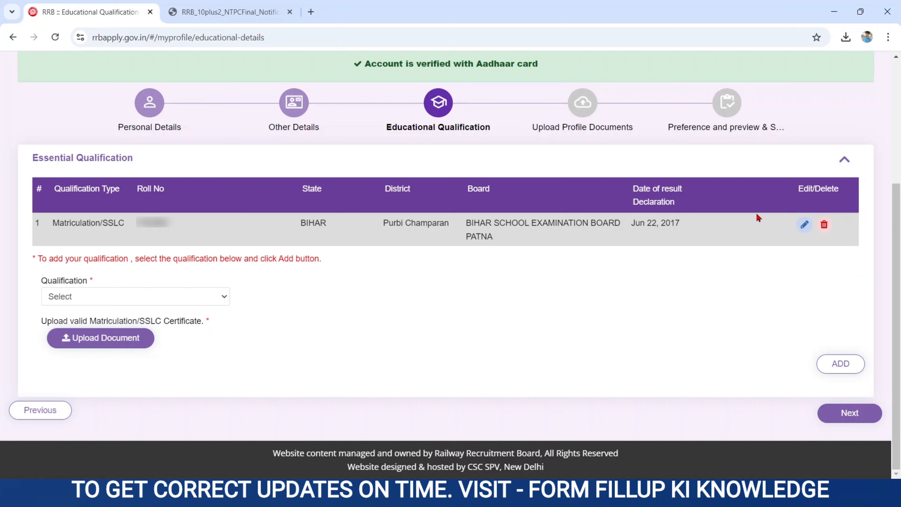
{"action": "left_click", "coordinate": [805, 226]}
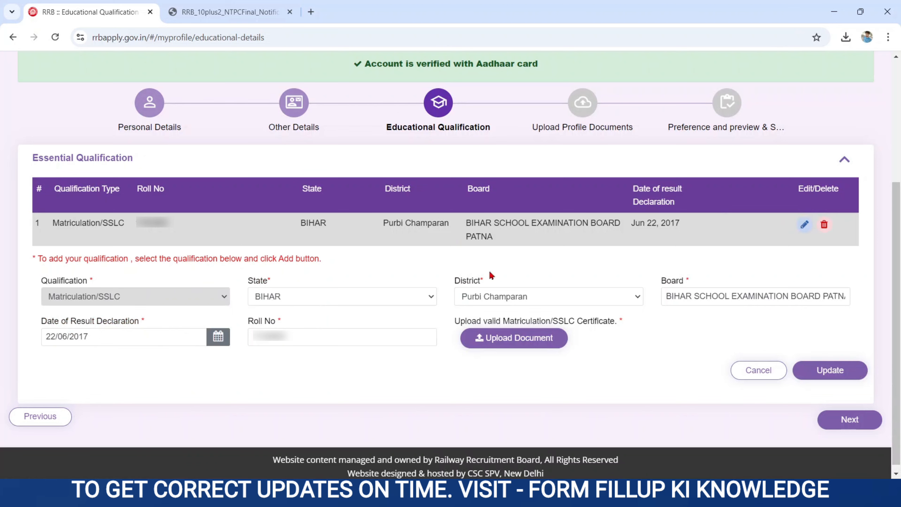
Confirm BIHAR, Purbi Champaran, board, 22/06/2017 and roll number, then Update the Matriculation entry
{"action": "left_click", "coordinate": [272, 291]}
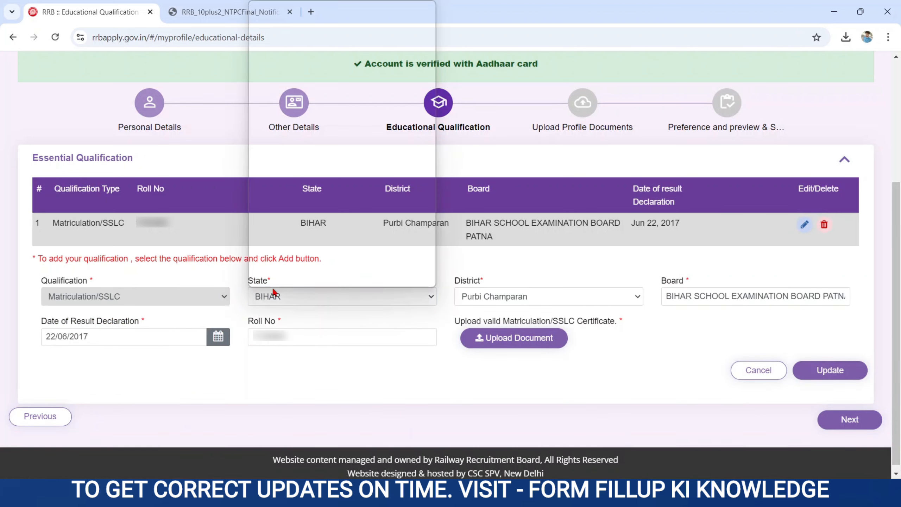
{"action": "left_click", "coordinate": [478, 297]}
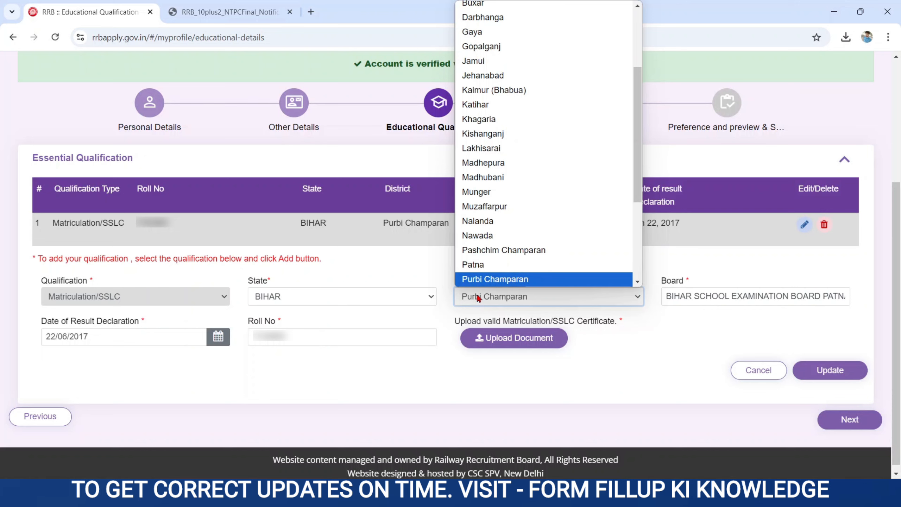
{"action": "left_click", "coordinate": [478, 298]}
{"action": "left_click", "coordinate": [723, 295]}
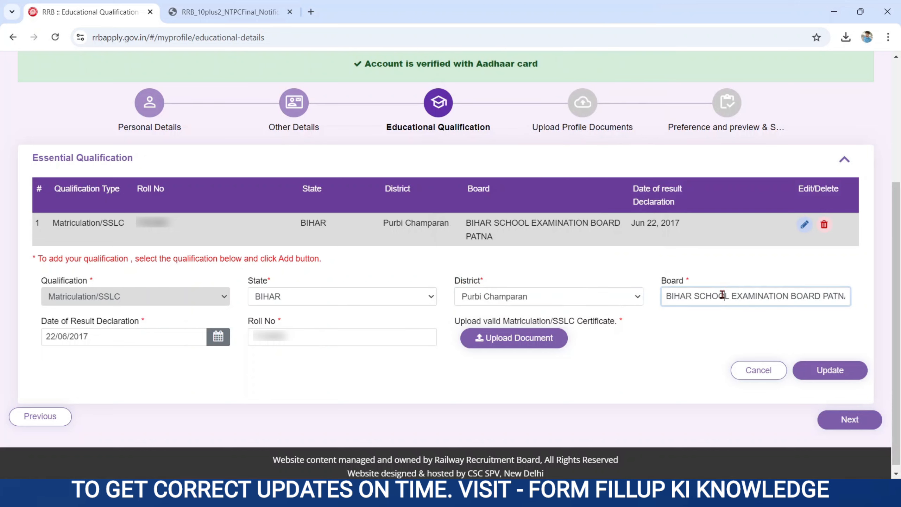
{"action": "left_click", "coordinate": [106, 332]}
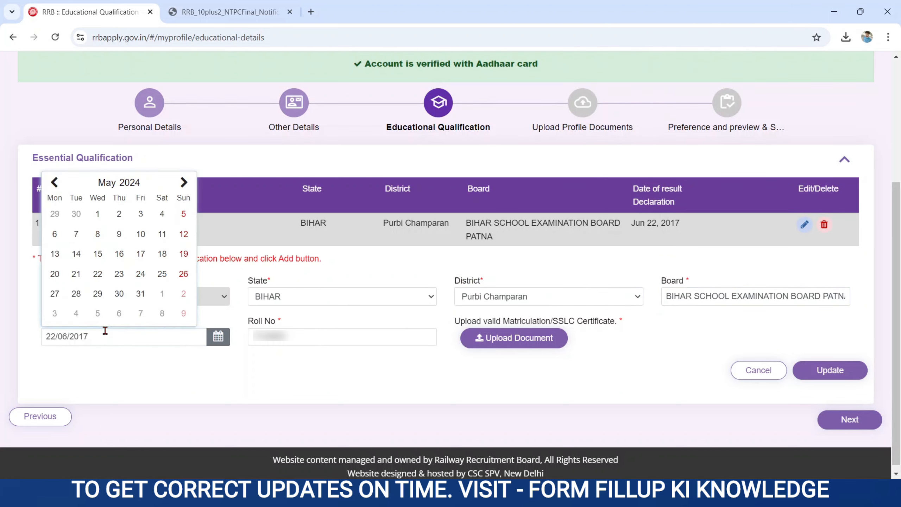
{"action": "left_click", "coordinate": [301, 333]}
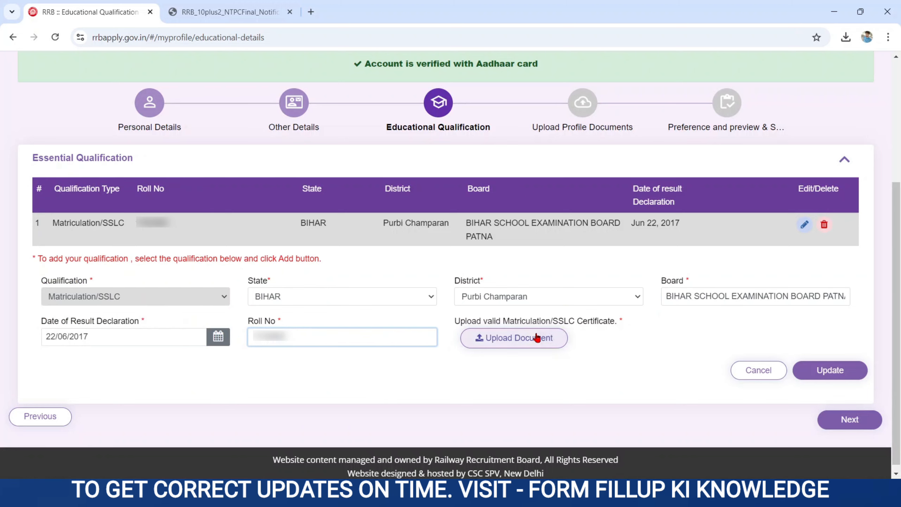
{"action": "left_click", "coordinate": [816, 370]}
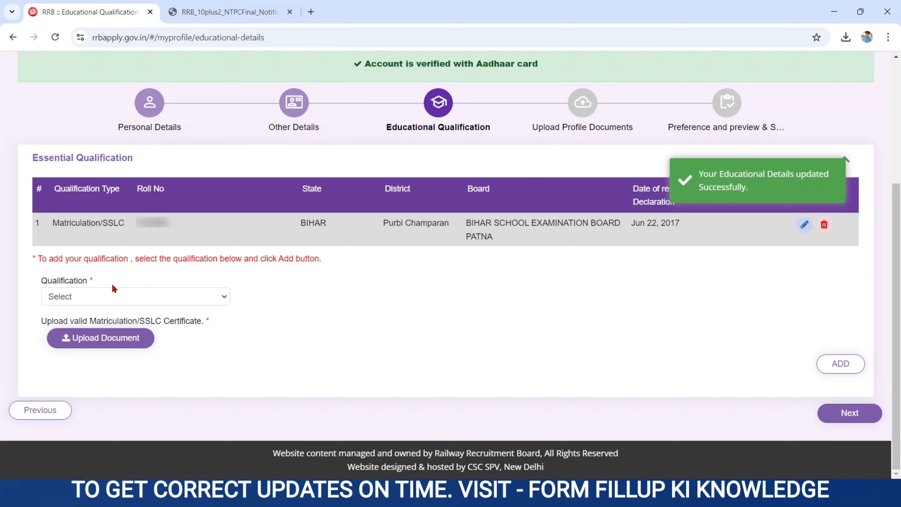
{"action": "left_click_drag", "start_coordinate": [39, 285], "coordinate": [117, 284]}
Start a 12th (+2 Stage) qualification entry with BIHAR as the state
{"action": "left_click", "coordinate": [109, 296]}
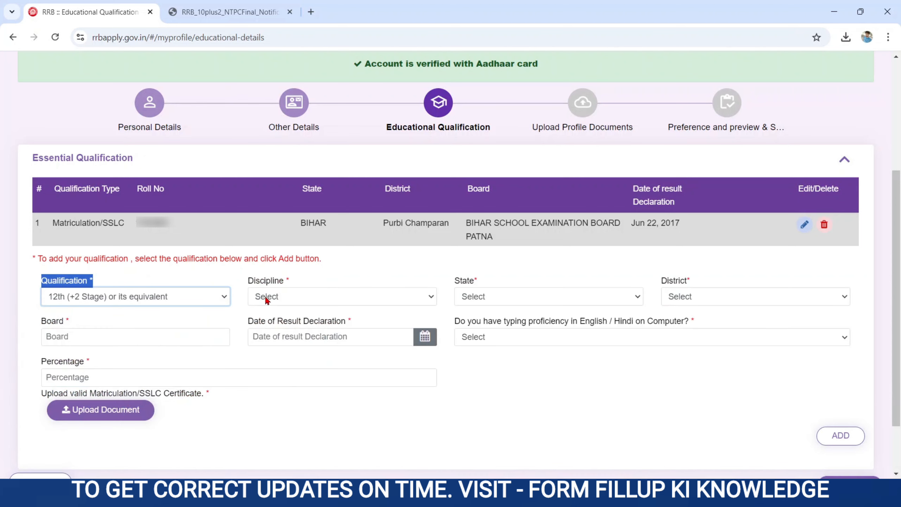
{"action": "triple_click", "coordinate": [251, 281]}
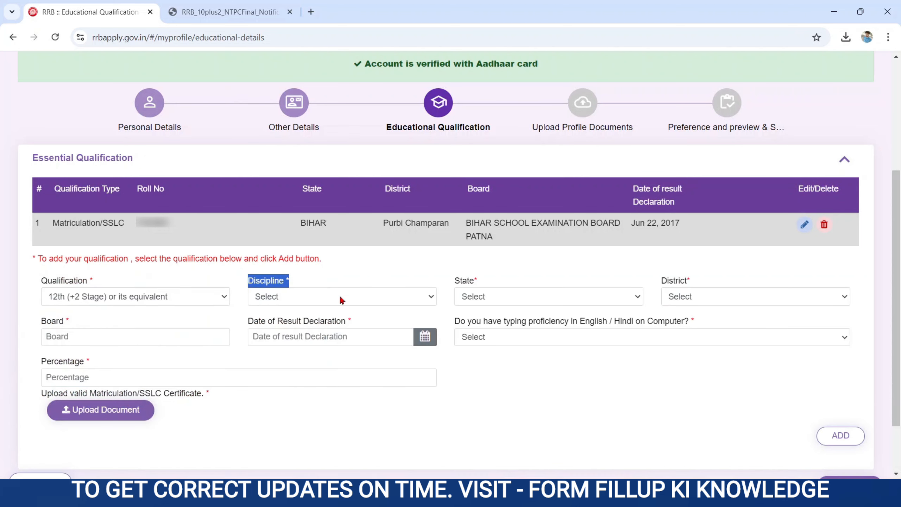
{"action": "left_click", "coordinate": [308, 301]}
{"action": "left_click", "coordinate": [307, 328]}
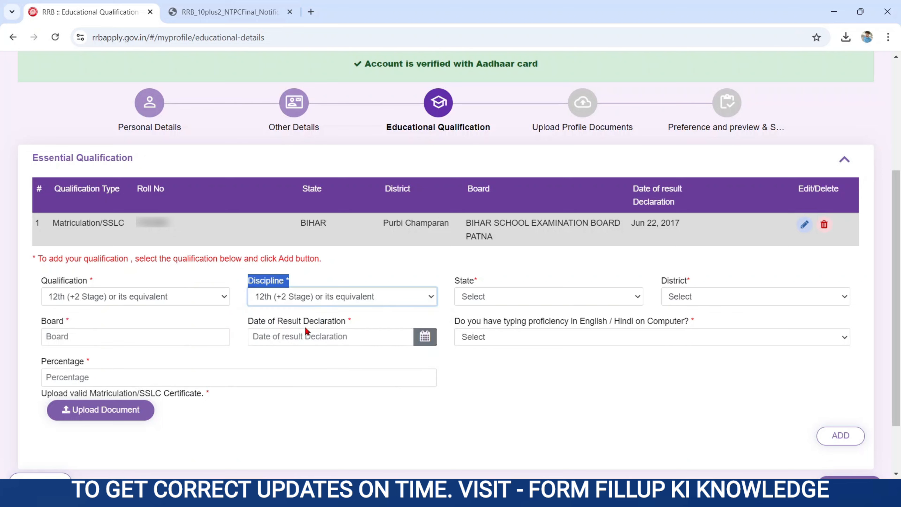
{"action": "triple_click", "coordinate": [459, 281]}
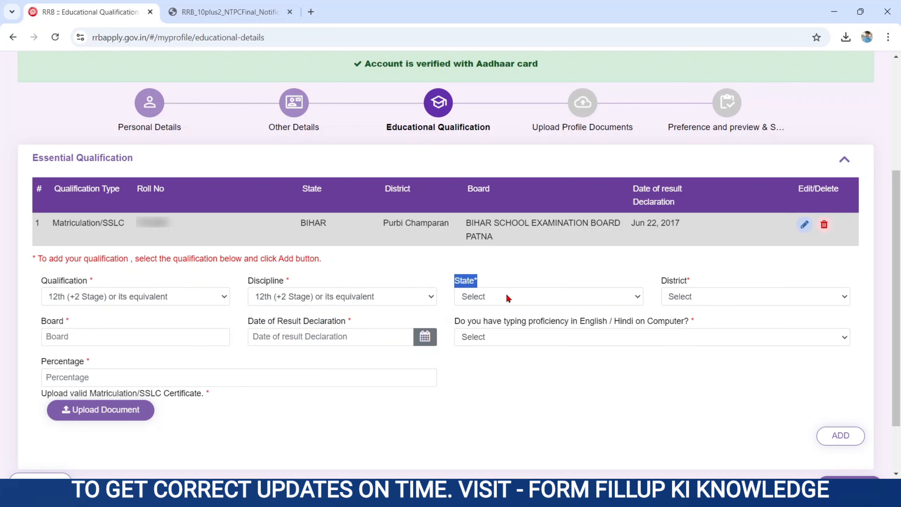
{"action": "left_click", "coordinate": [508, 298]}
{"action": "scroll", "coordinate": [496, 106], "scroll_direction": "down", "scroll_amount": 1}
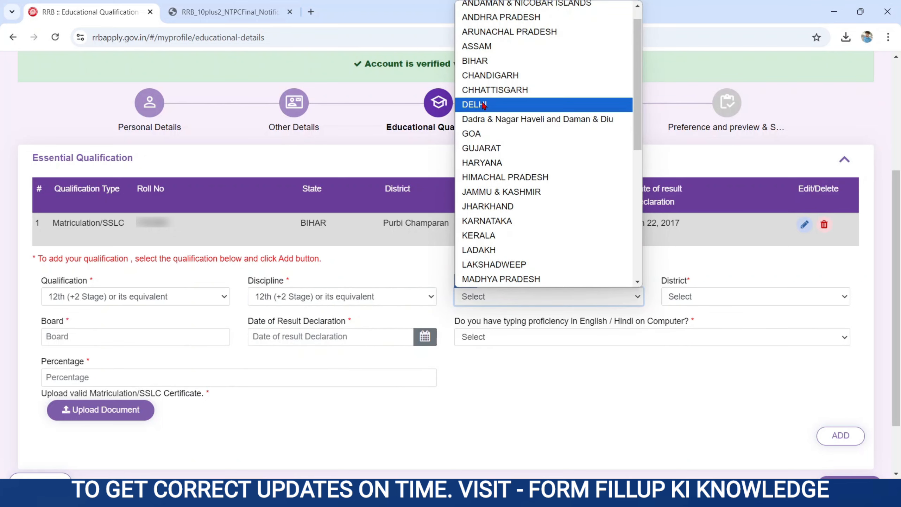
{"action": "left_click", "coordinate": [477, 62]}
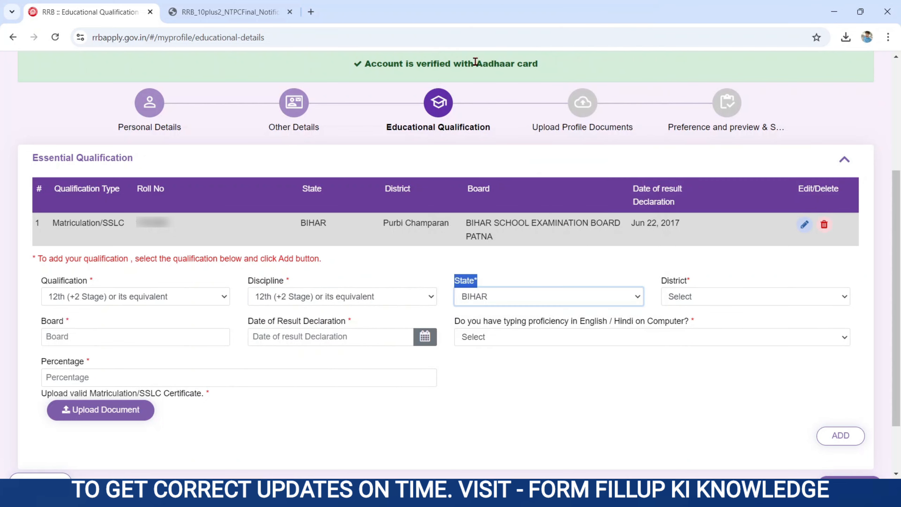
Choose Purbi Champaran as the district and answer No to typing proficiency
{"action": "triple_click", "coordinate": [657, 282]}
{"action": "left_click", "coordinate": [706, 296]}
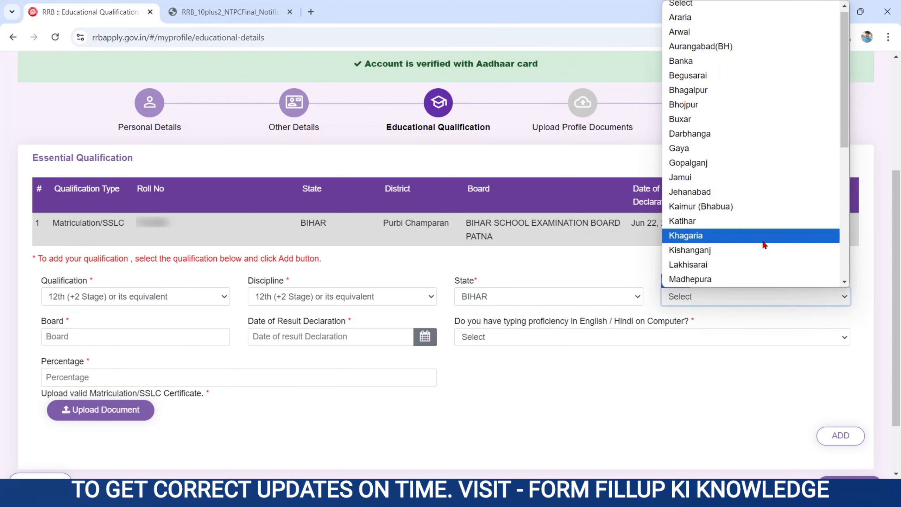
{"action": "left_click", "coordinate": [844, 246]}
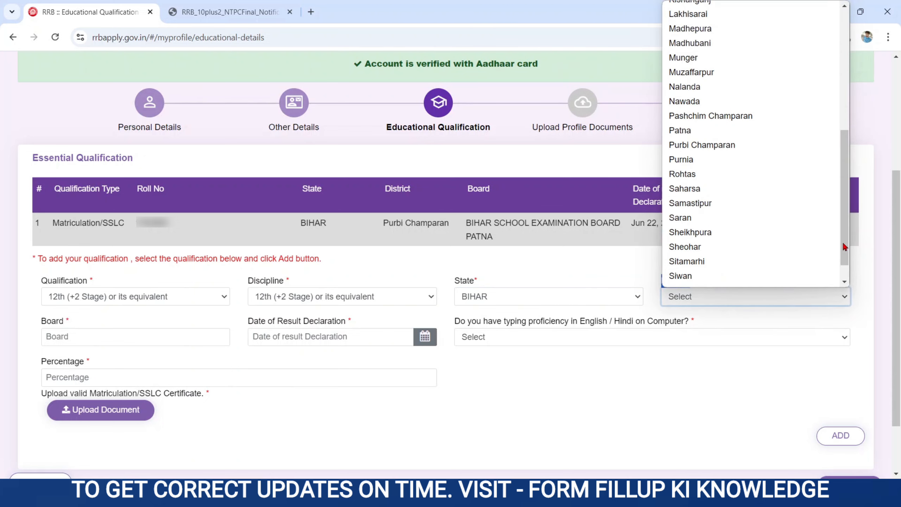
{"action": "left_click", "coordinate": [712, 146]}
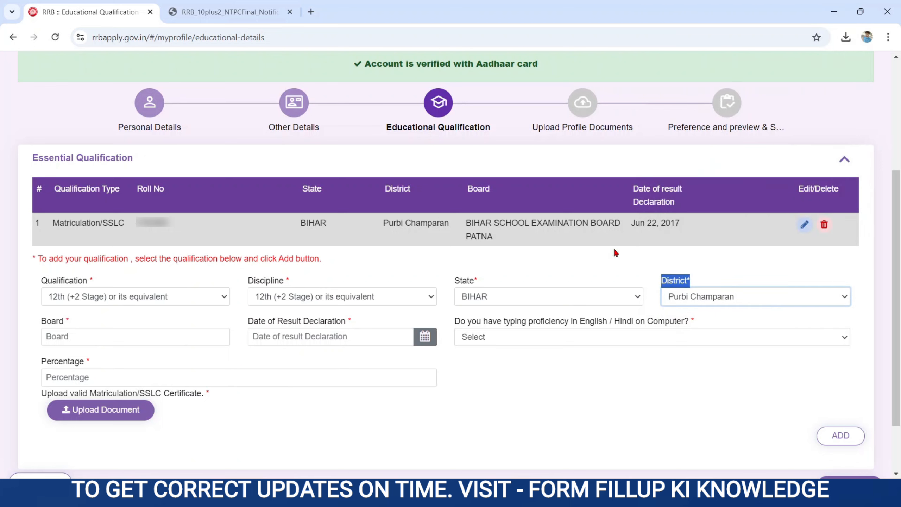
{"action": "left_click", "coordinate": [59, 332]}
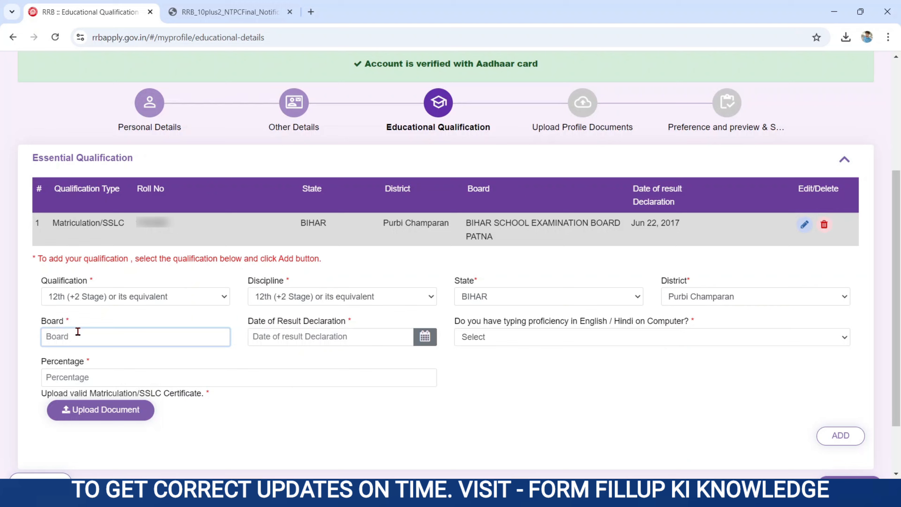
{"action": "left_click", "coordinate": [271, 338]}
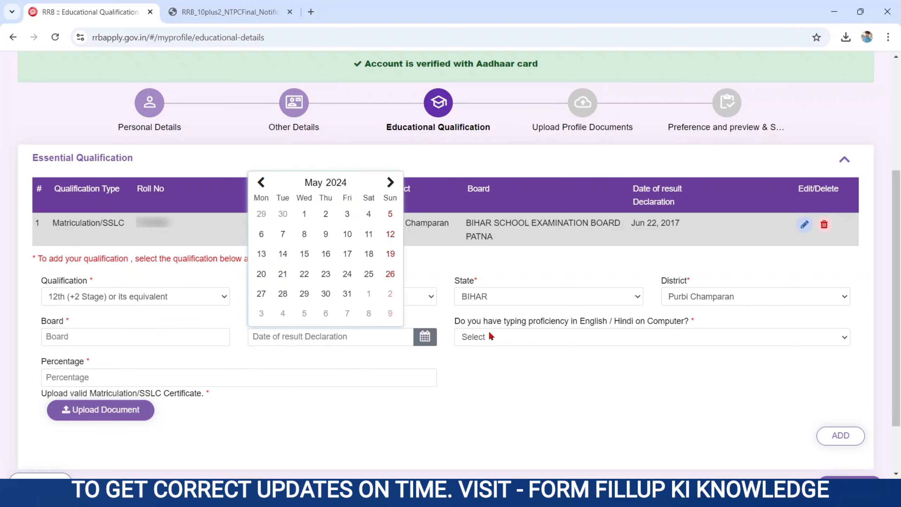
{"action": "left_click", "coordinate": [517, 342]}
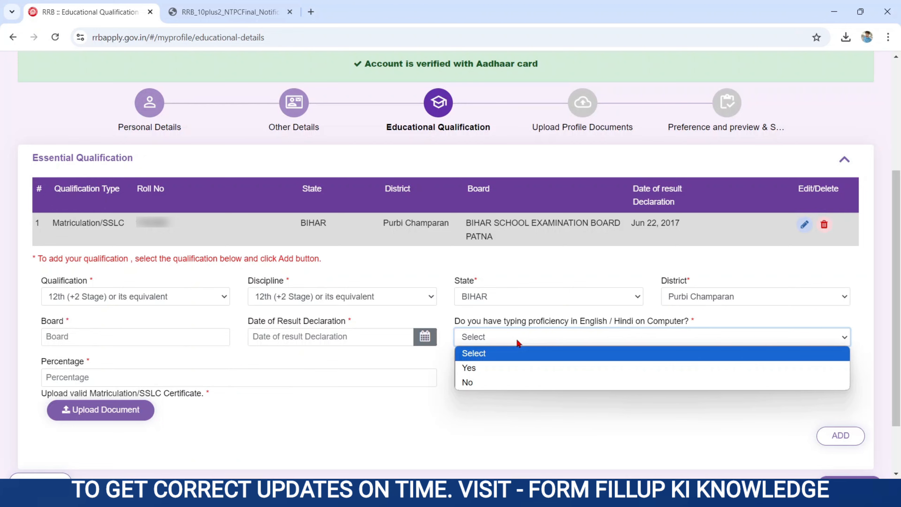
{"action": "left_click", "coordinate": [477, 386]}
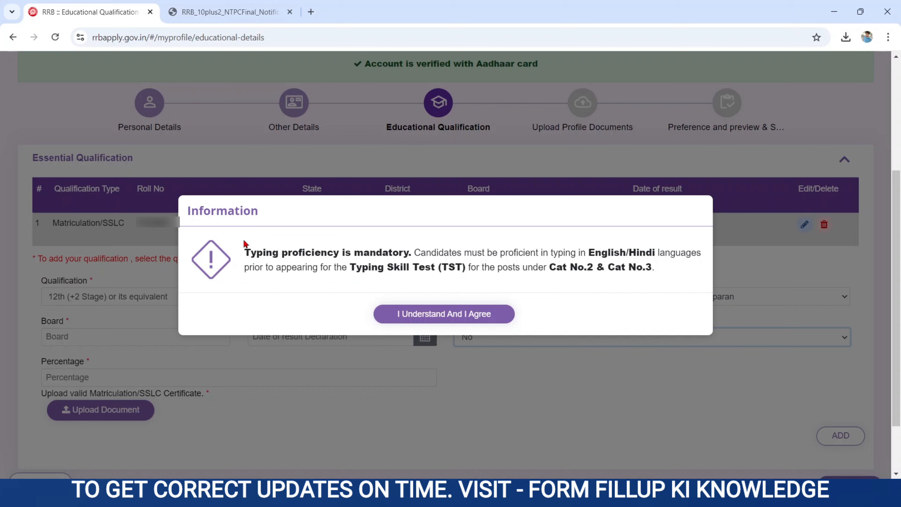
Accept the typing proficiency notice and enter the 69.8 percentage
{"action": "left_click_drag", "start_coordinate": [240, 250], "coordinate": [593, 281]}
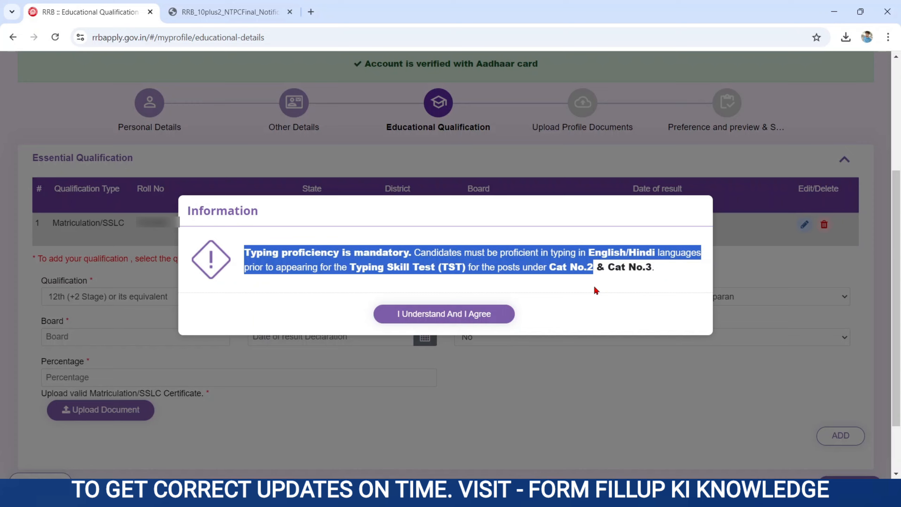
{"action": "left_click", "coordinate": [478, 319]}
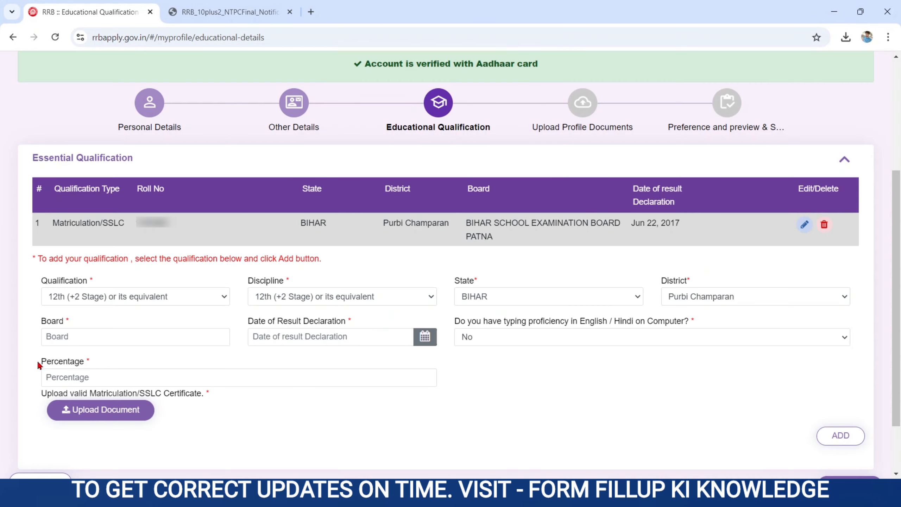
{"action": "left_click_drag", "start_coordinate": [39, 365], "coordinate": [188, 365]}
{"action": "double_click", "coordinate": [102, 385]}
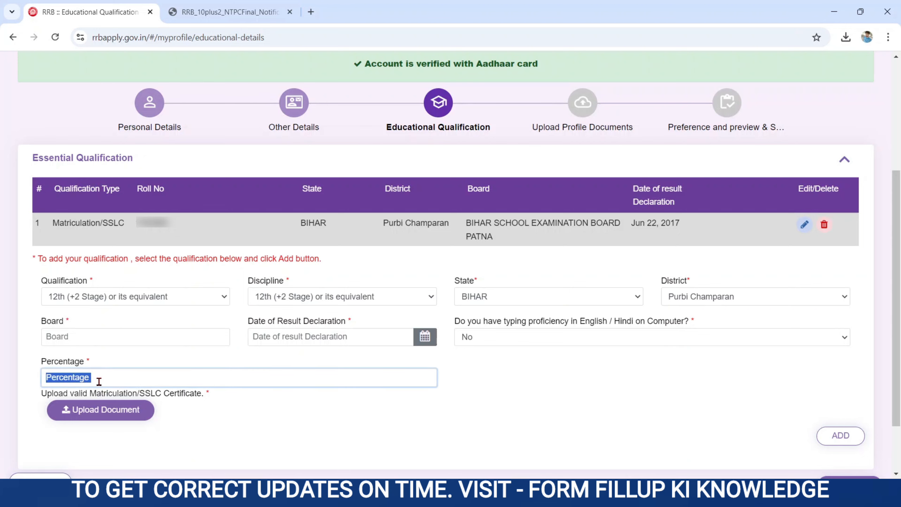
{"action": "left_click", "coordinate": [99, 382]}
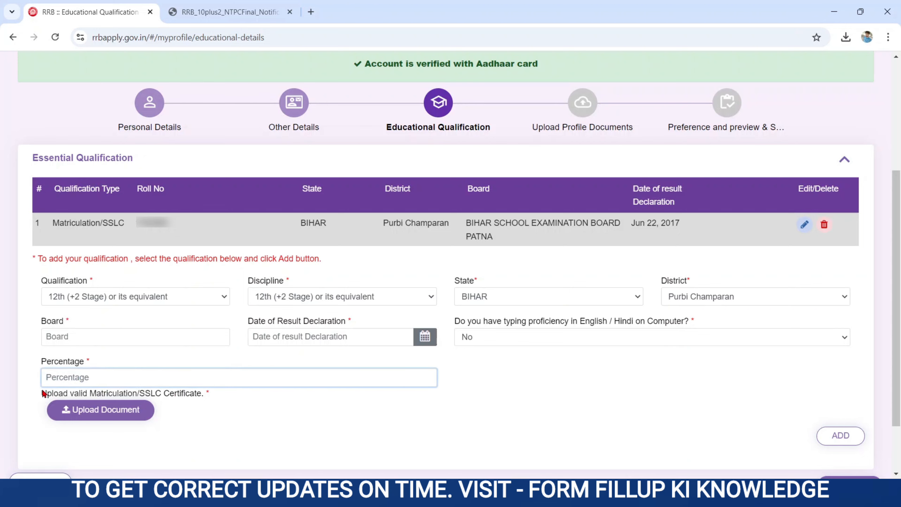
Upload the 12th qualification certificate and continue to the document upload step
{"action": "left_click_drag", "start_coordinate": [44, 393], "coordinate": [241, 392]}
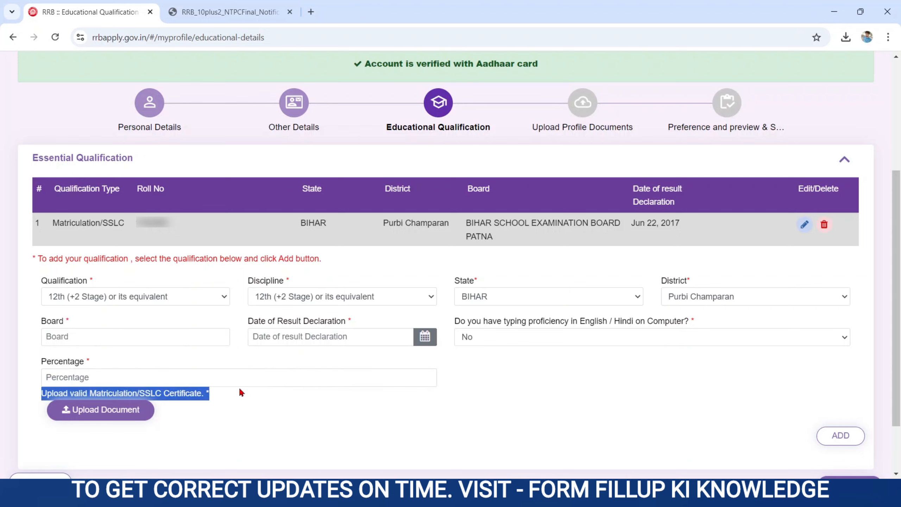
{"action": "left_click", "coordinate": [124, 411]}
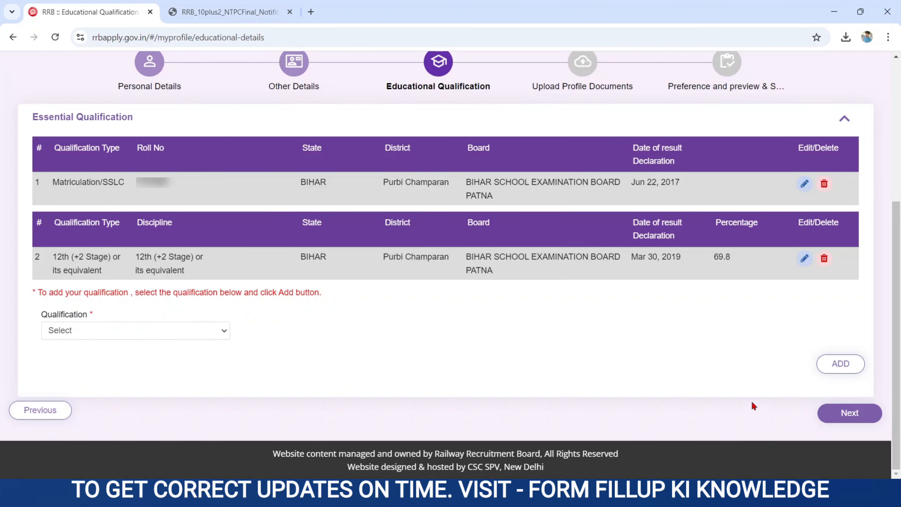
{"action": "left_click", "coordinate": [848, 413]}
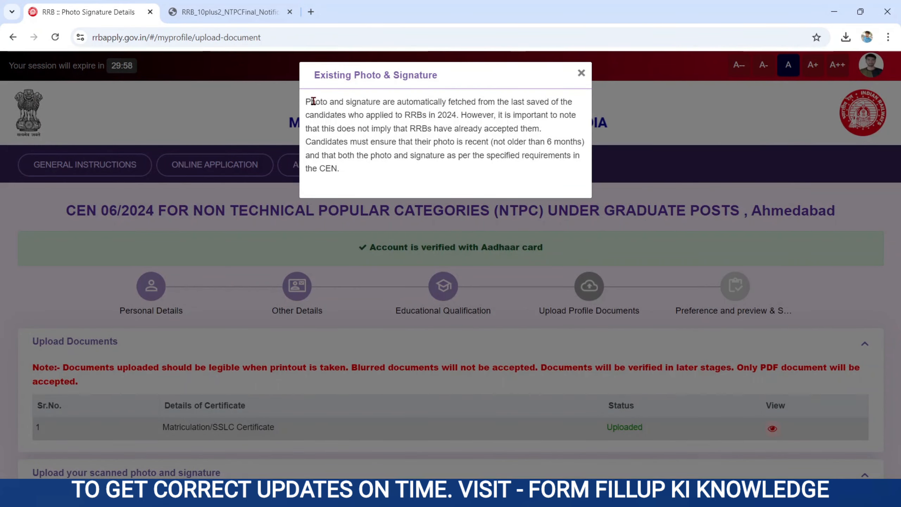
Dismiss the existing photo and signature notice and reopen the photo and signature section
{"action": "left_click_drag", "start_coordinate": [304, 102], "coordinate": [376, 176]}
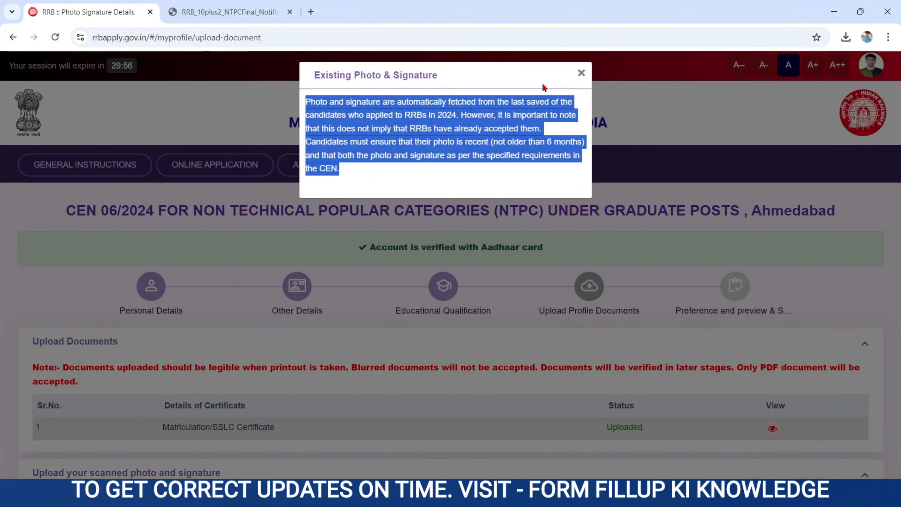
{"action": "left_click", "coordinate": [581, 75]}
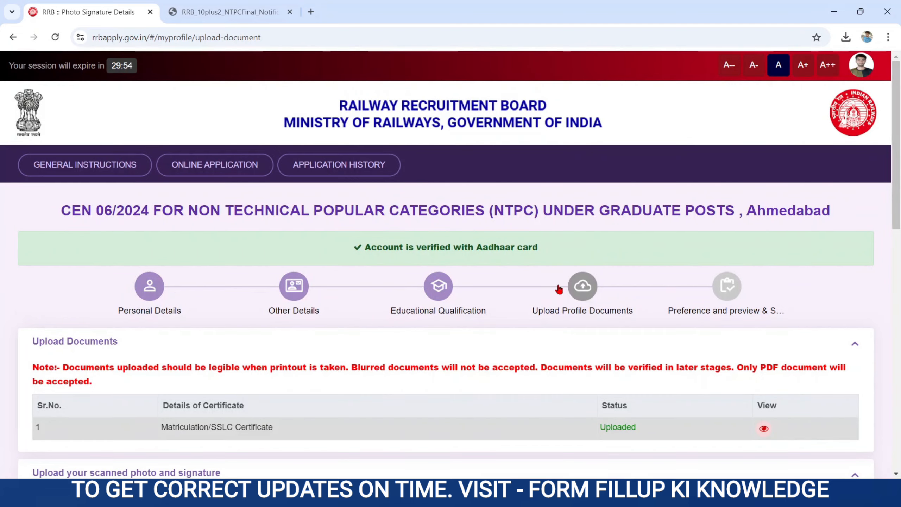
{"action": "left_click", "coordinate": [525, 343]}
{"action": "scroll", "coordinate": [523, 343], "scroll_direction": "down", "scroll_amount": 6}
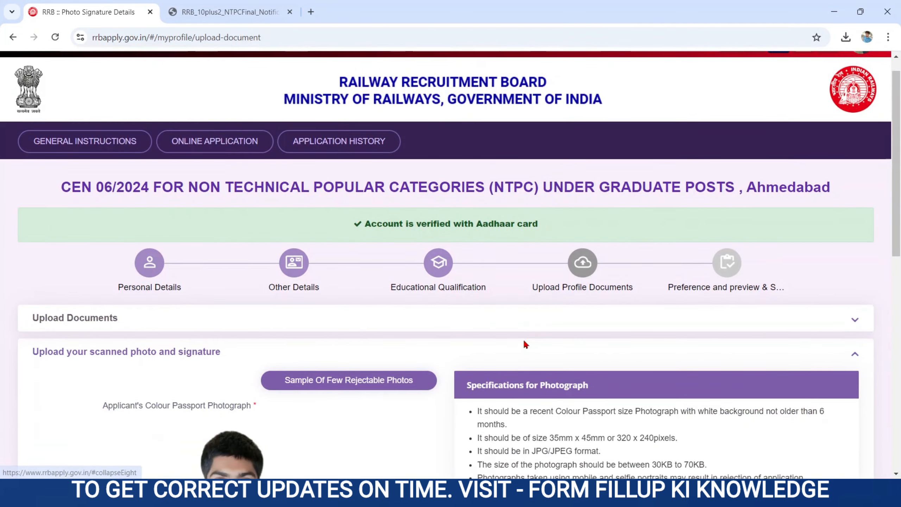
{"action": "left_click", "coordinate": [463, 112]}
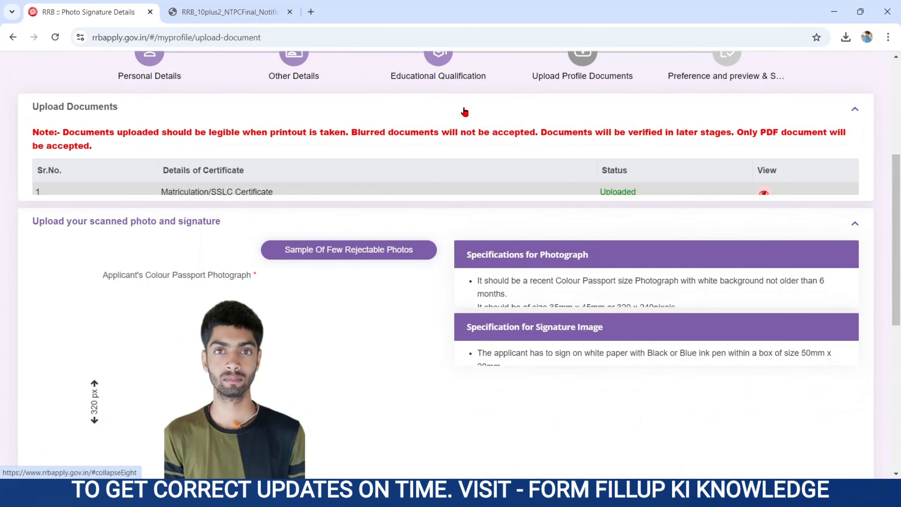
{"action": "left_click", "coordinate": [438, 247]}
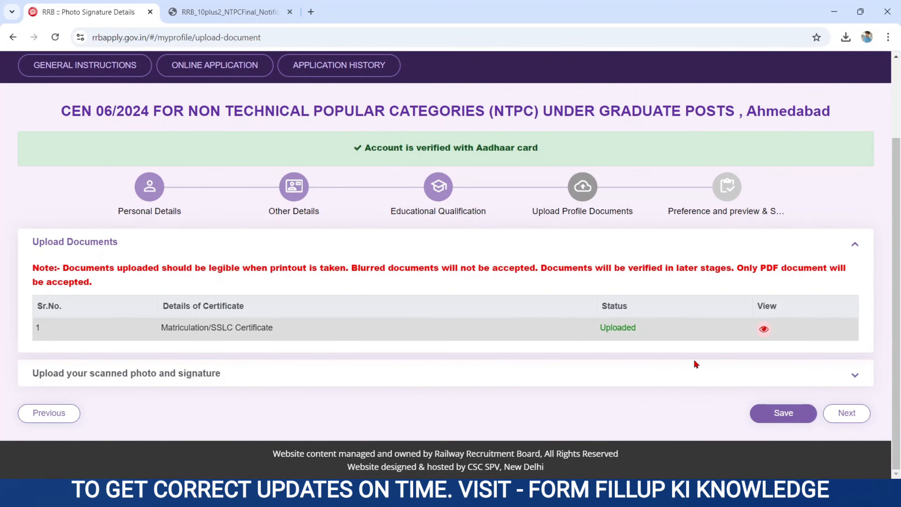
{"action": "left_click", "coordinate": [854, 377]}
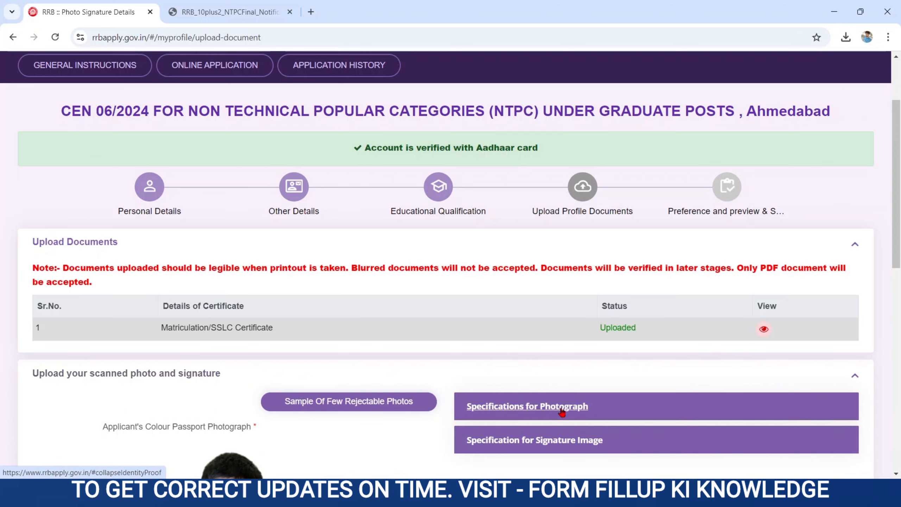
Expand the photograph and signature requirements and view the rejectable photo samples
{"action": "left_click", "coordinate": [496, 408]}
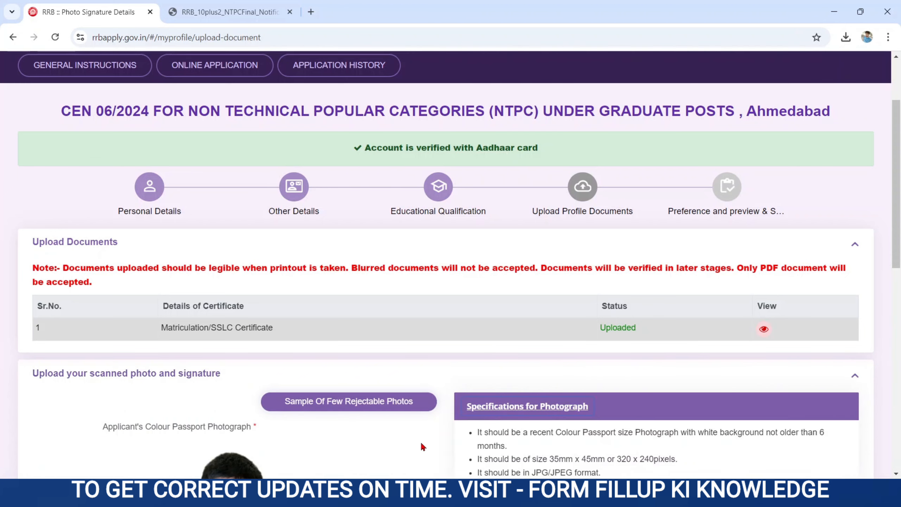
{"action": "scroll", "coordinate": [411, 449], "scroll_direction": "down", "scroll_amount": 8}
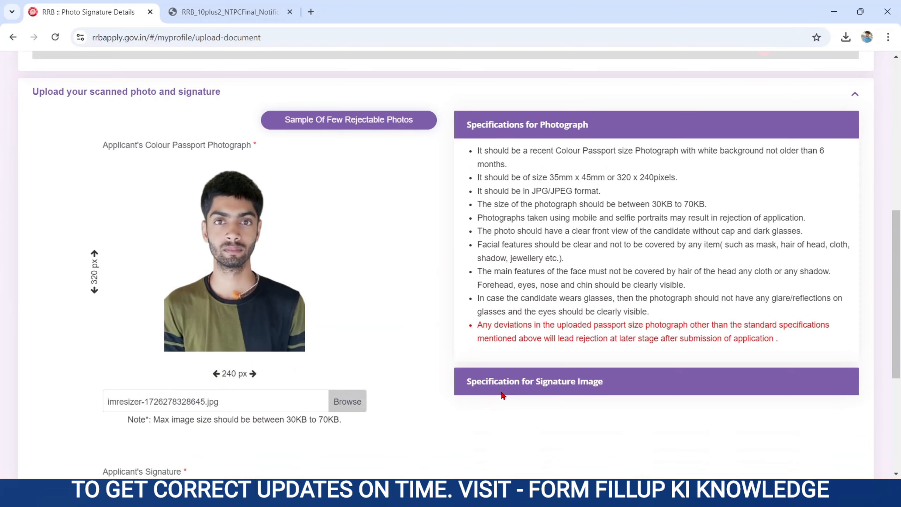
{"action": "left_click", "coordinate": [500, 380]}
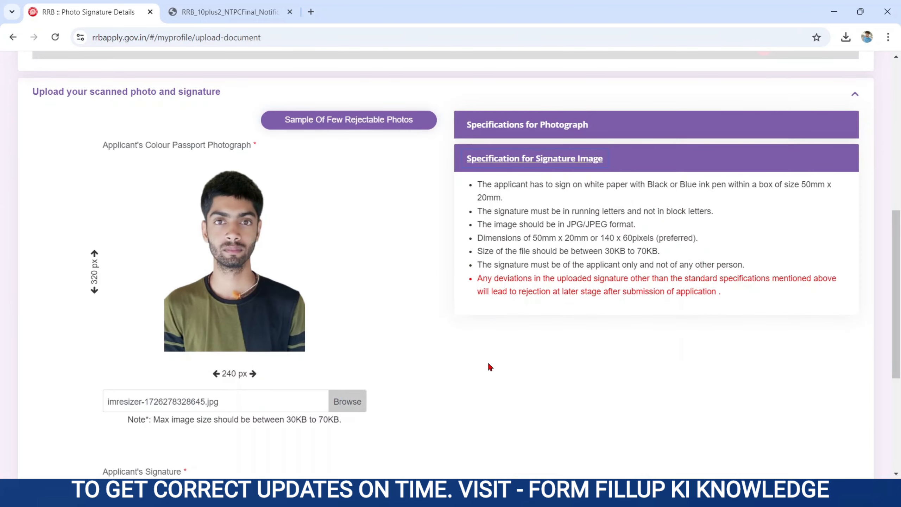
{"action": "left_click", "coordinate": [511, 118]}
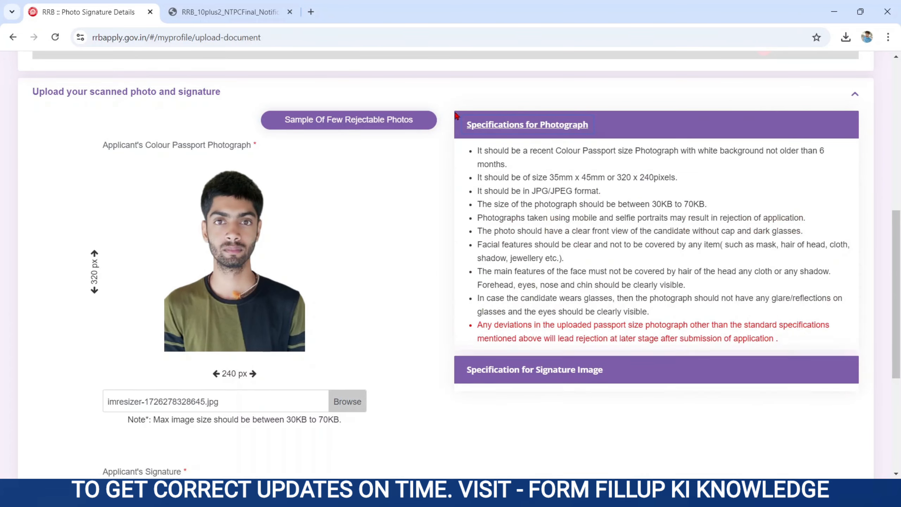
{"action": "left_click", "coordinate": [337, 123]}
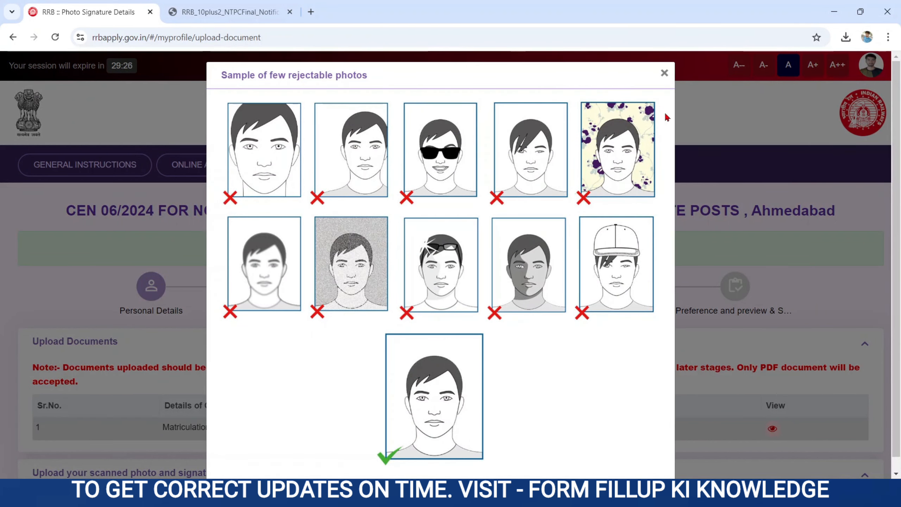
{"action": "left_click", "coordinate": [663, 74]}
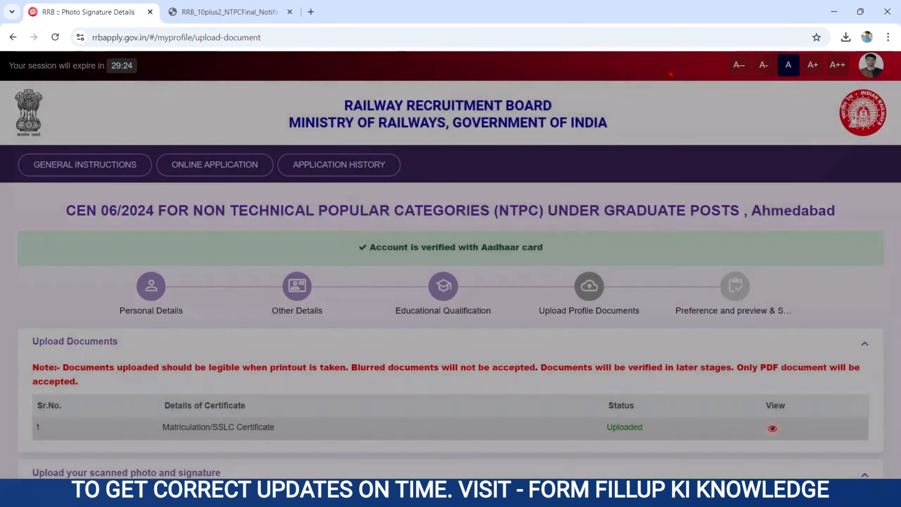
Check the photograph rules: 320 x 240 pixel size and allowed file size
{"action": "left_click", "coordinate": [448, 345]}
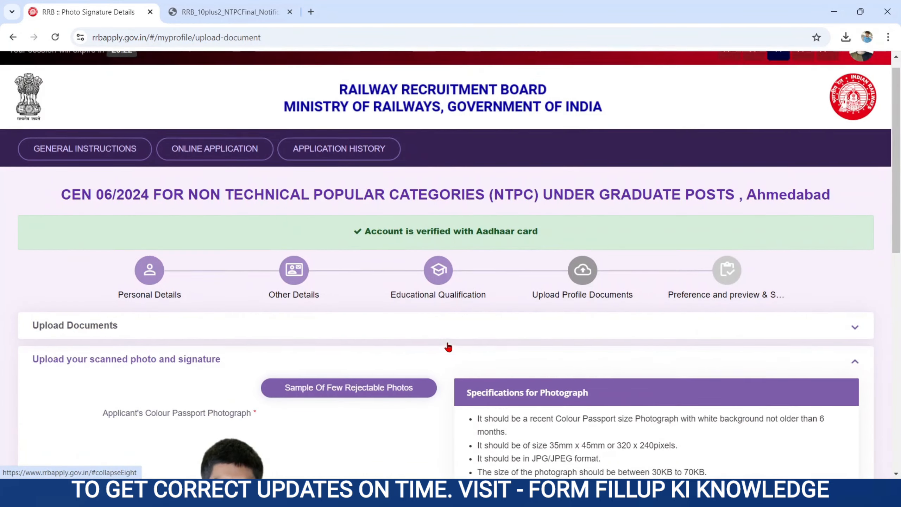
{"action": "scroll", "coordinate": [449, 346], "scroll_direction": "down", "scroll_amount": 4}
{"action": "scroll", "coordinate": [448, 345], "scroll_direction": "down", "scroll_amount": 3}
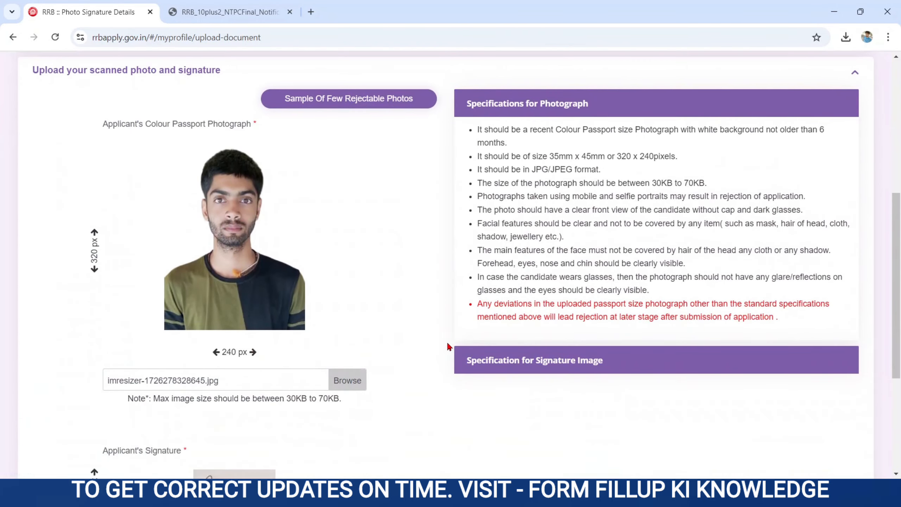
{"action": "left_click_drag", "start_coordinate": [607, 156], "coordinate": [679, 160]}
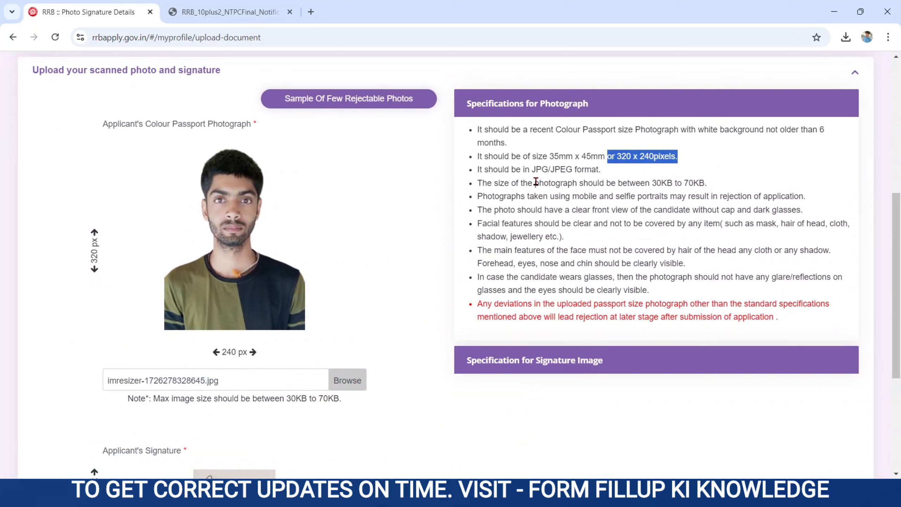
{"action": "left_click_drag", "start_coordinate": [534, 182], "coordinate": [477, 183]}
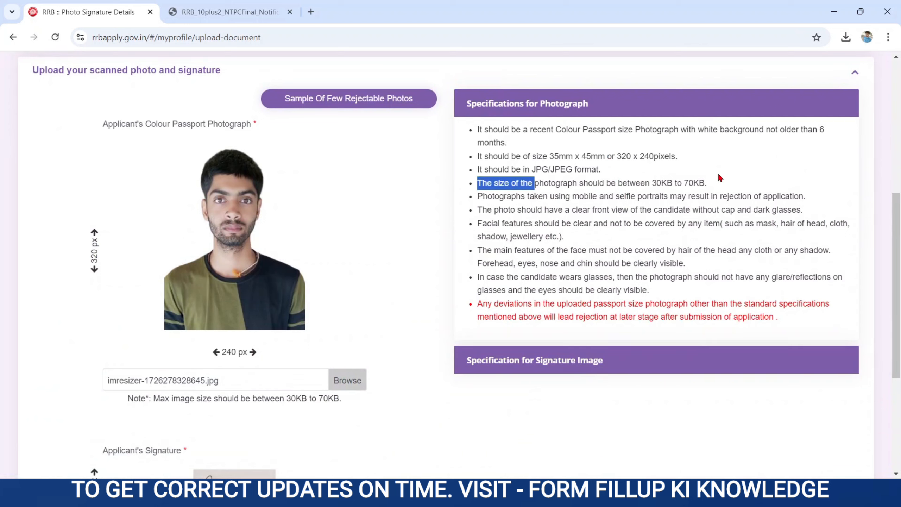
{"action": "left_click", "coordinate": [611, 184], "text": "shift"}
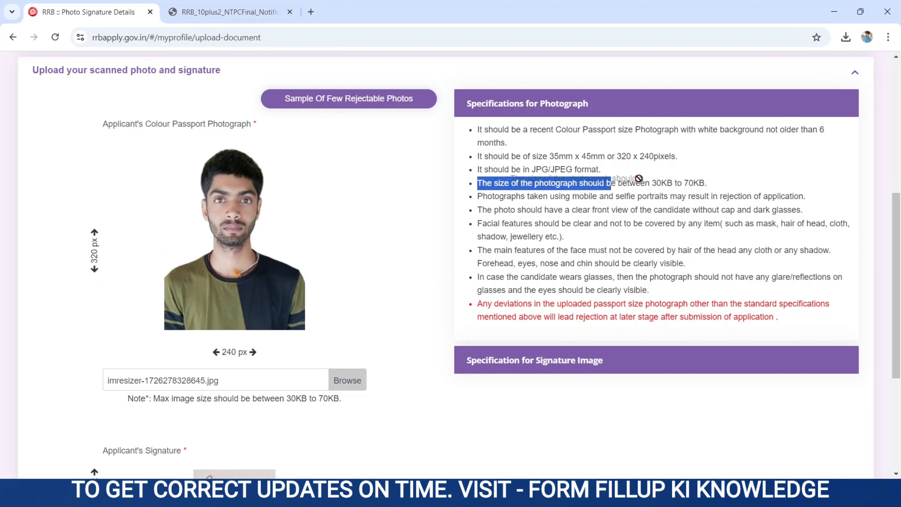
{"action": "left_click", "coordinate": [418, 264]}
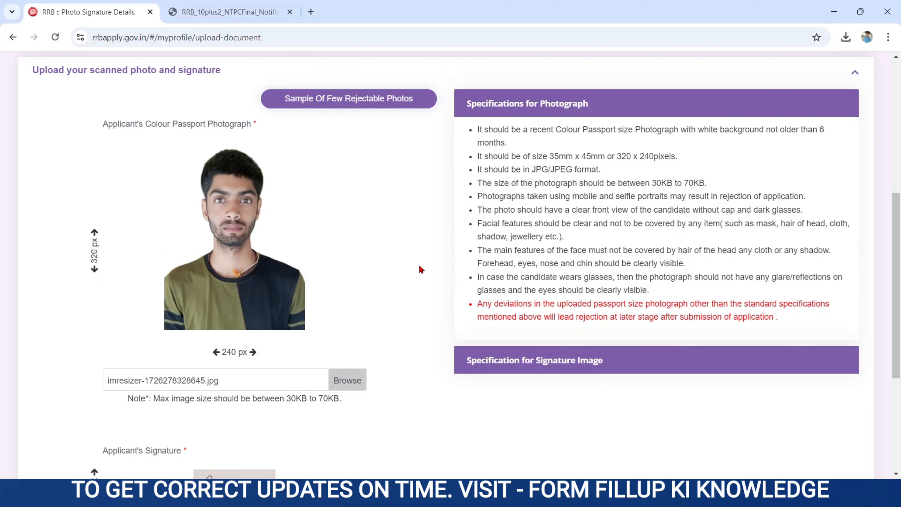
Review the signature image requirements against the saved 140×60 px signature
{"action": "scroll", "coordinate": [419, 264], "scroll_direction": "down", "scroll_amount": 5}
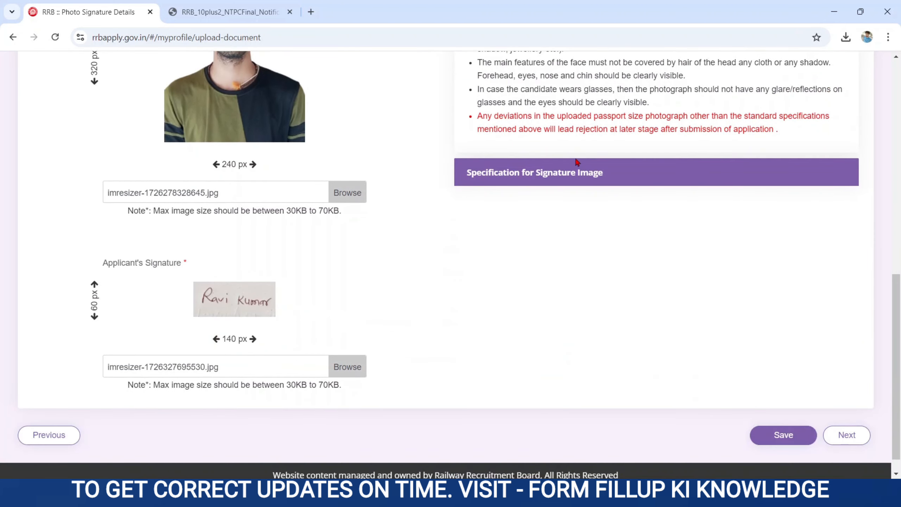
{"action": "left_click", "coordinate": [549, 176]}
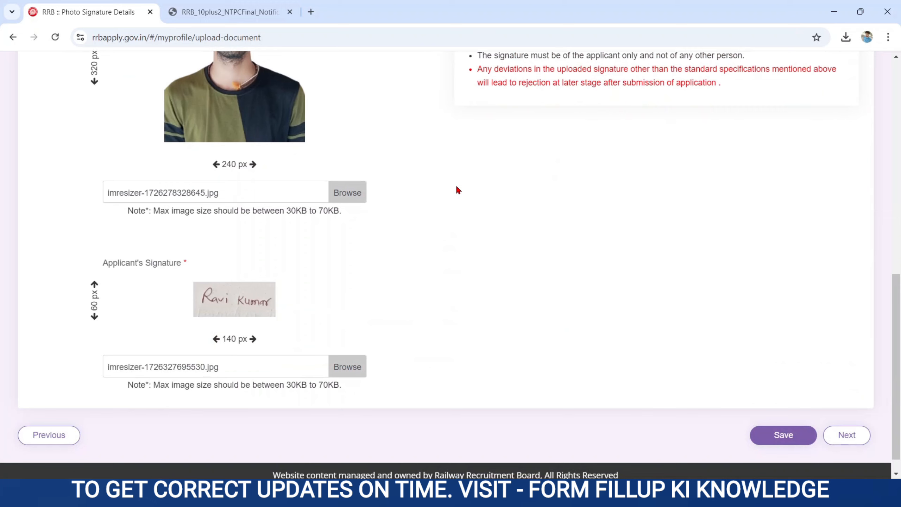
{"action": "scroll", "coordinate": [457, 190], "scroll_direction": "up", "scroll_amount": 5}
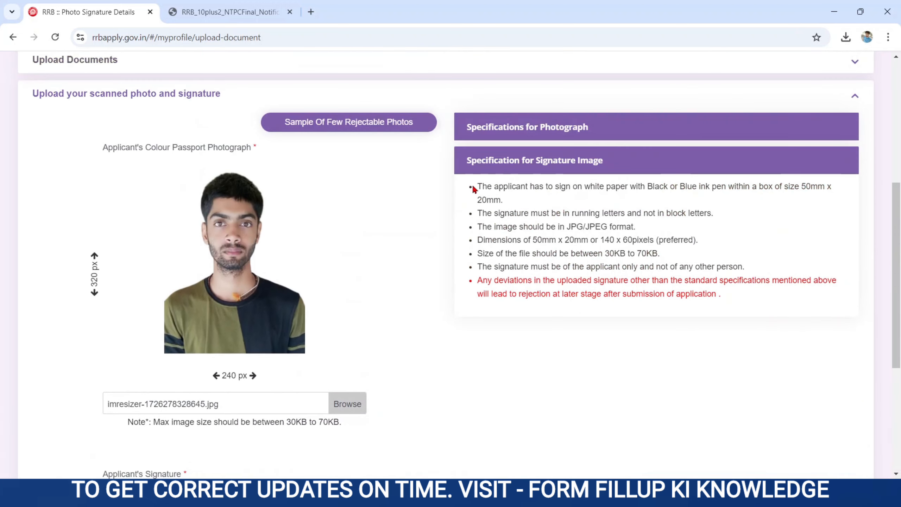
{"action": "mouse_move", "coordinate": [475, 187]}
{"action": "left_mouse_down"}
{"action": "mouse_move", "coordinate": [567, 227]}
{"action": "mouse_move", "coordinate": [590, 276]}
{"action": "left_mouse_up"}
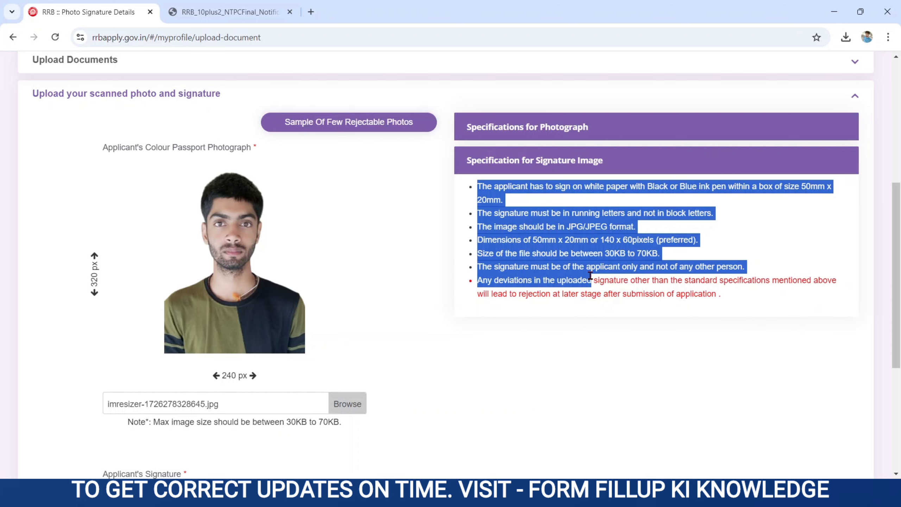
{"action": "left_click", "coordinate": [561, 353]}
{"action": "scroll", "coordinate": [561, 353], "scroll_direction": "down", "scroll_amount": 4}
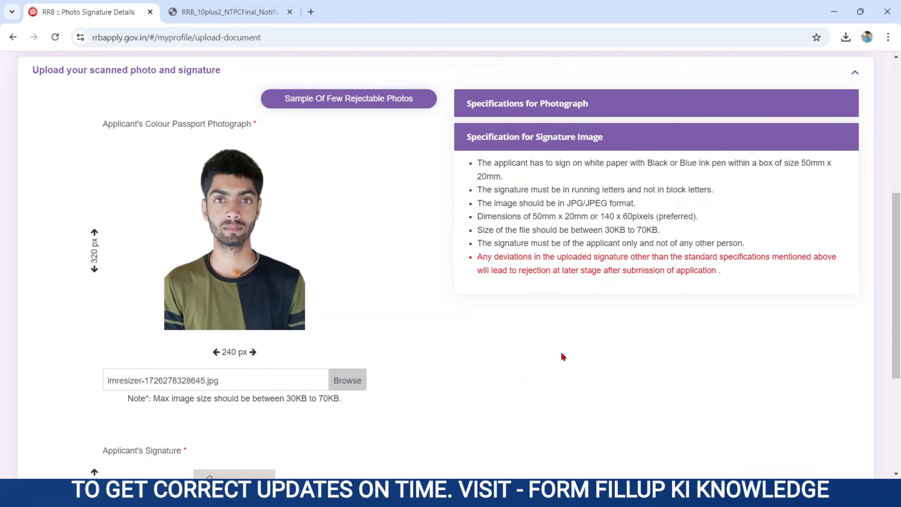
{"action": "scroll", "coordinate": [562, 354], "scroll_direction": "down", "scroll_amount": 2}
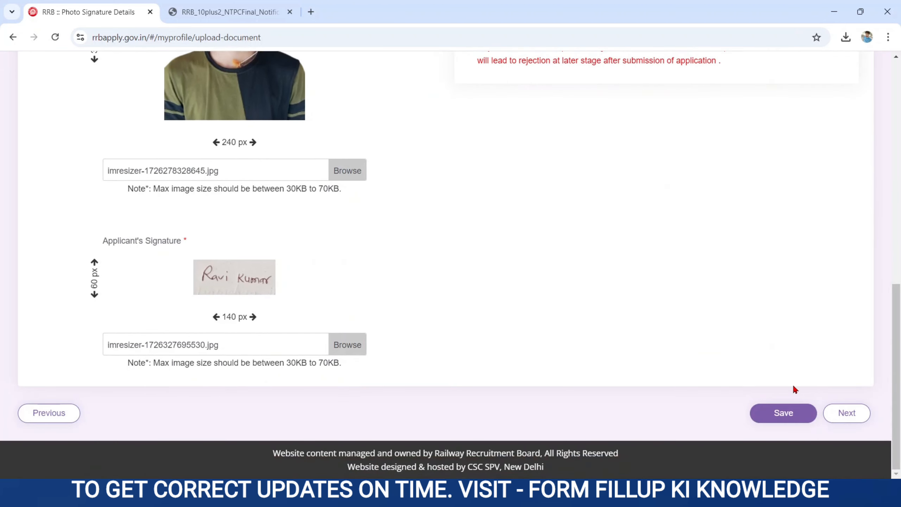
Save the photo and signature and move on to the RRB AHMEDABAD post preferences
{"action": "left_click", "coordinate": [856, 412]}
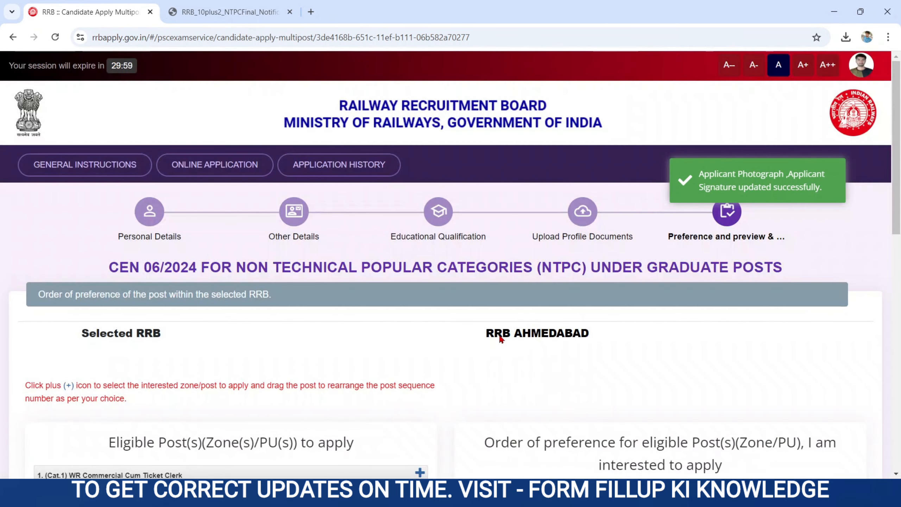
{"action": "left_click_drag", "start_coordinate": [481, 332], "coordinate": [590, 333]}
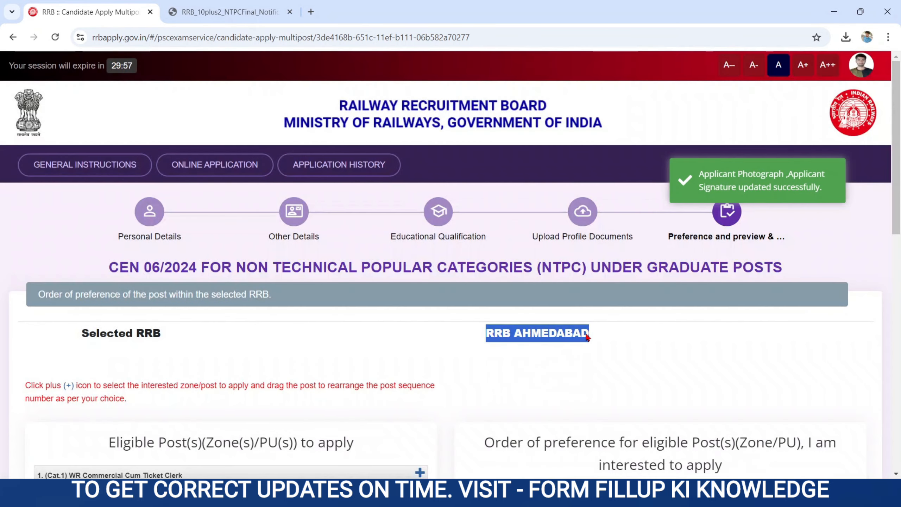
{"action": "left_click", "coordinate": [506, 368]}
{"action": "scroll", "coordinate": [505, 366], "scroll_direction": "down", "scroll_amount": 5}
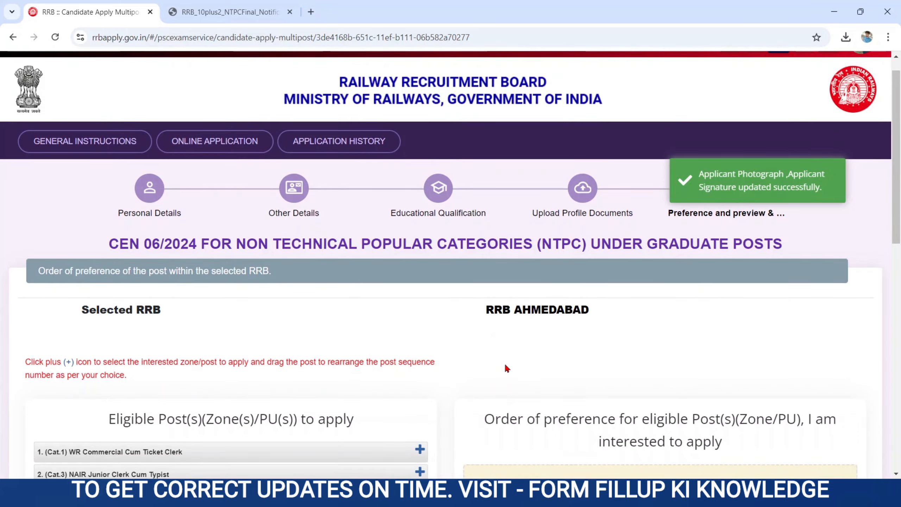
{"action": "scroll", "coordinate": [506, 368], "scroll_direction": "down", "scroll_amount": 1}
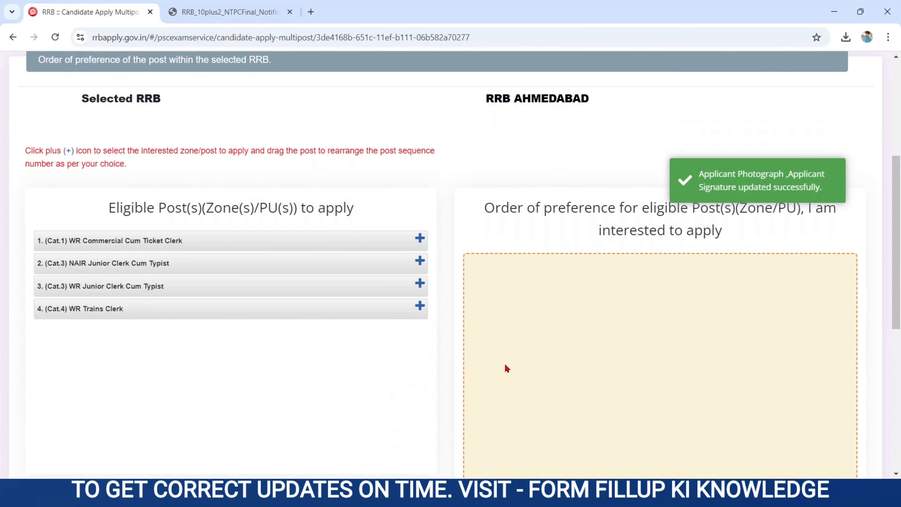
{"action": "scroll", "coordinate": [506, 368], "scroll_direction": "down", "scroll_amount": 1}
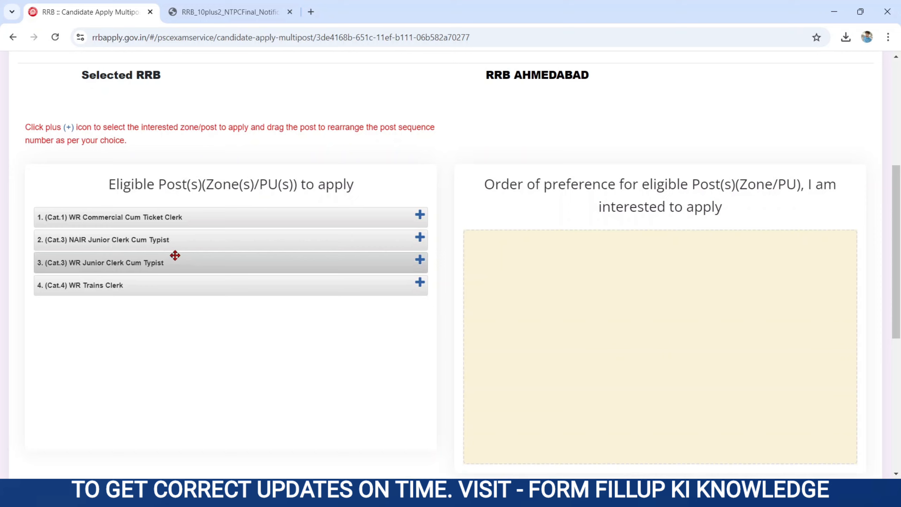
Add WR Commercial Cum Ticket Clerk as first and WR Trains Clerk as second preference
{"action": "left_click", "coordinate": [420, 217]}
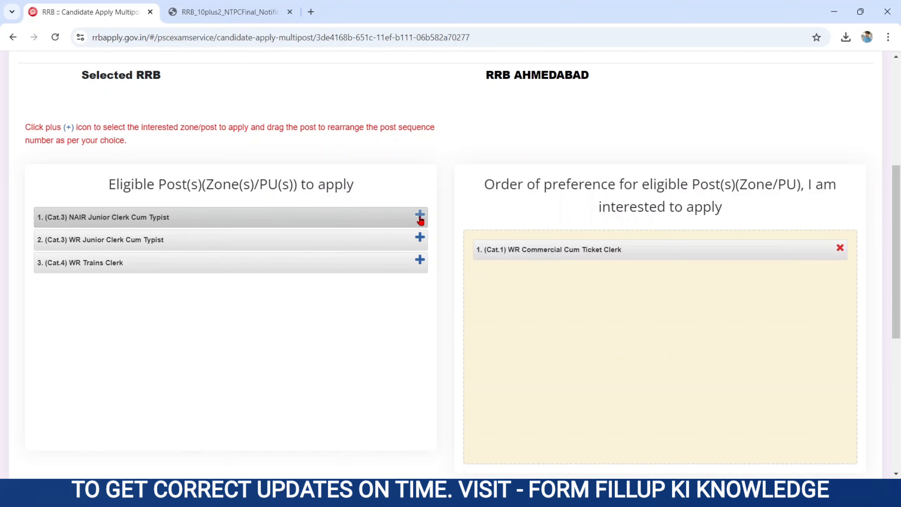
{"action": "left_click", "coordinate": [420, 260]}
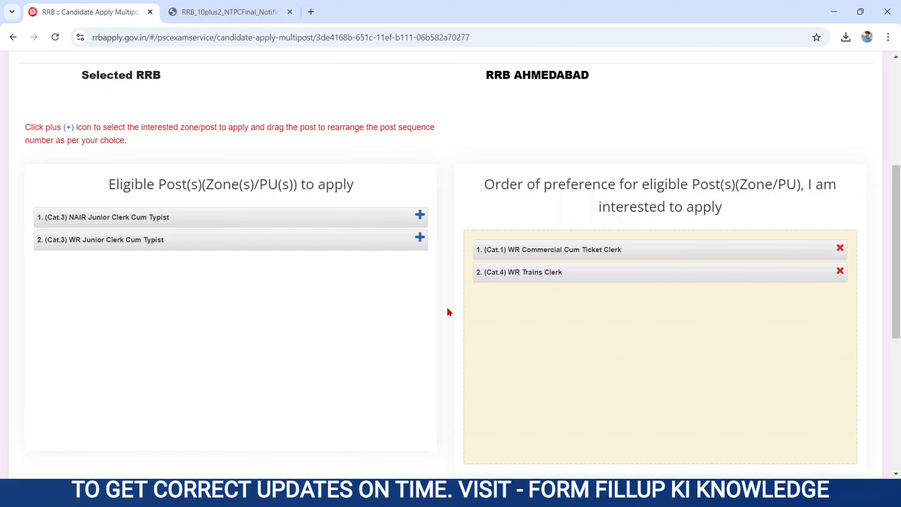
{"action": "scroll", "coordinate": [447, 311], "scroll_direction": "down", "scroll_amount": 8}
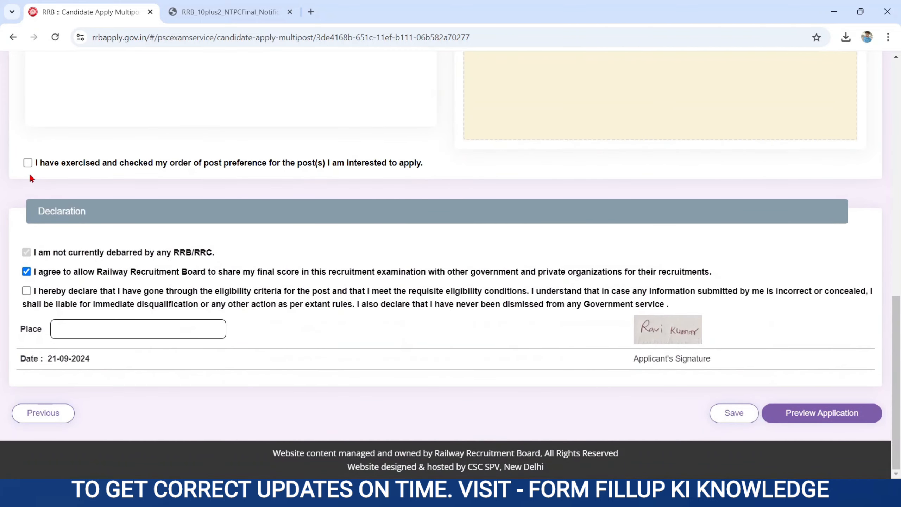
Accept the preference, no-LASIK and eligibility declarations, enter place SUGAON, and request the preview
{"action": "left_click", "coordinate": [28, 163]}
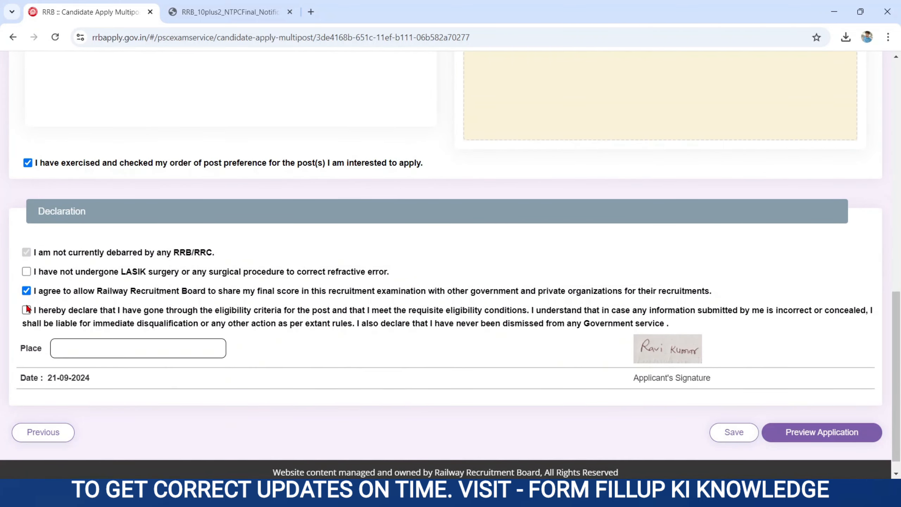
{"action": "left_click", "coordinate": [27, 272]}
{"action": "left_click", "coordinate": [26, 310]}
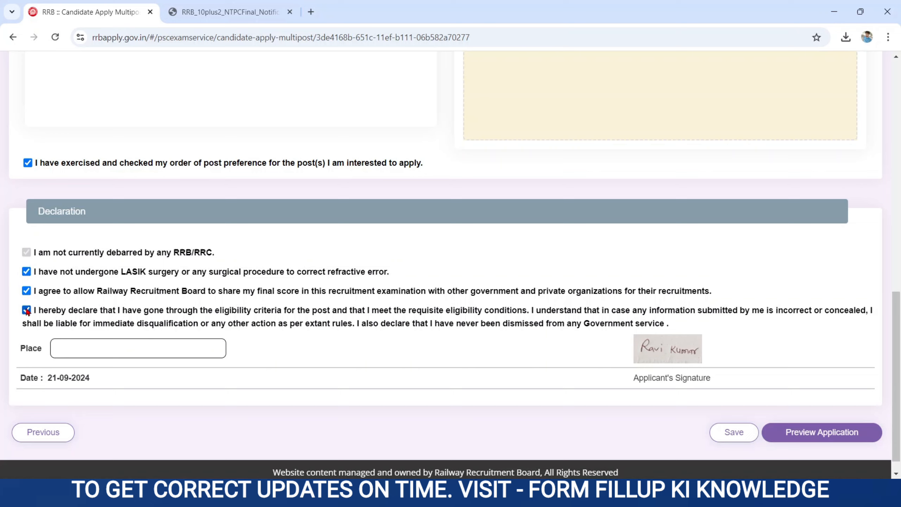
{"action": "left_click", "coordinate": [69, 346]}
{"action": "type", "text": "SUGAON"}
{"action": "left_click", "coordinate": [787, 433]}
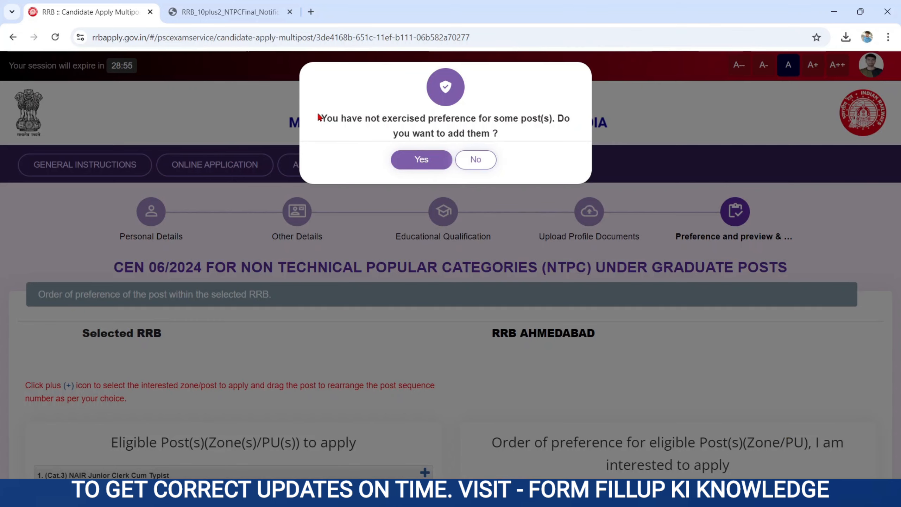
Decline adding more posts, confirm details re-checked, and give final submission of the application
{"action": "left_click_drag", "start_coordinate": [407, 121], "coordinate": [511, 139]}
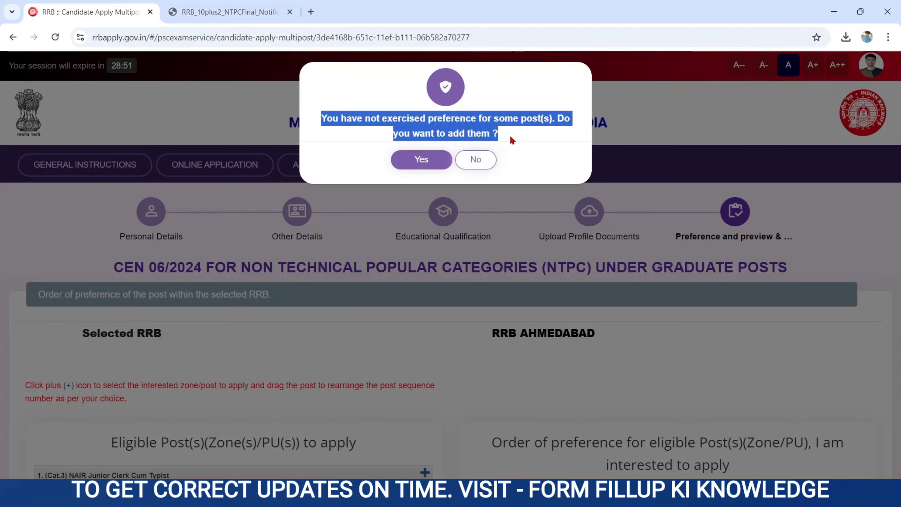
{"action": "left_click", "coordinate": [475, 160]}
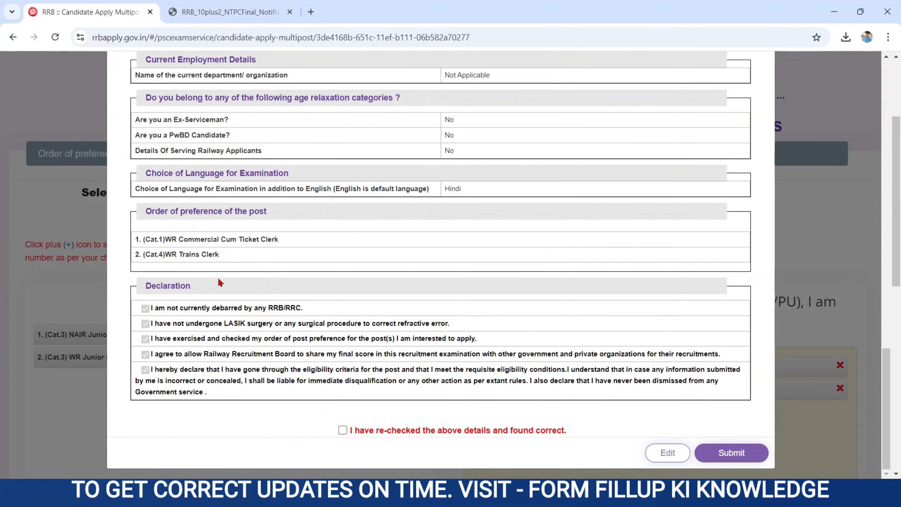
{"action": "left_click", "coordinate": [343, 430]}
{"action": "left_click", "coordinate": [711, 446]}
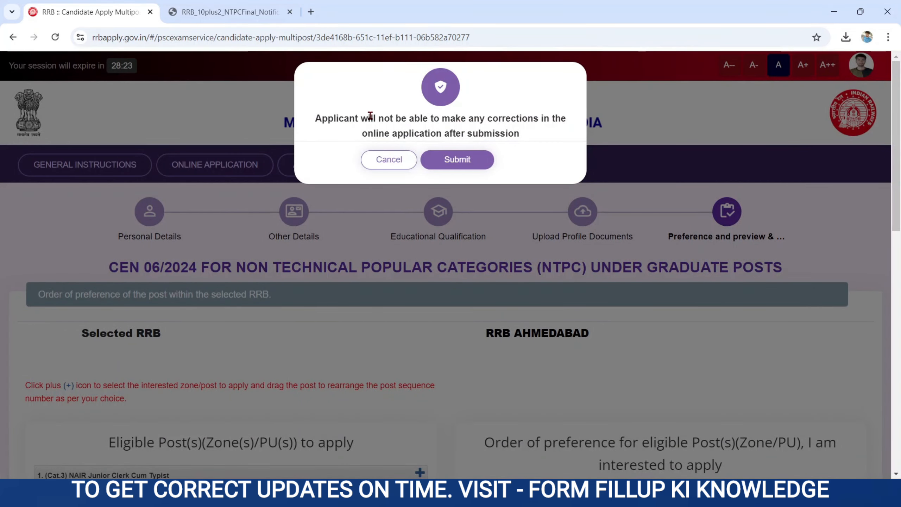
{"action": "left_click_drag", "start_coordinate": [315, 121], "coordinate": [519, 133]}
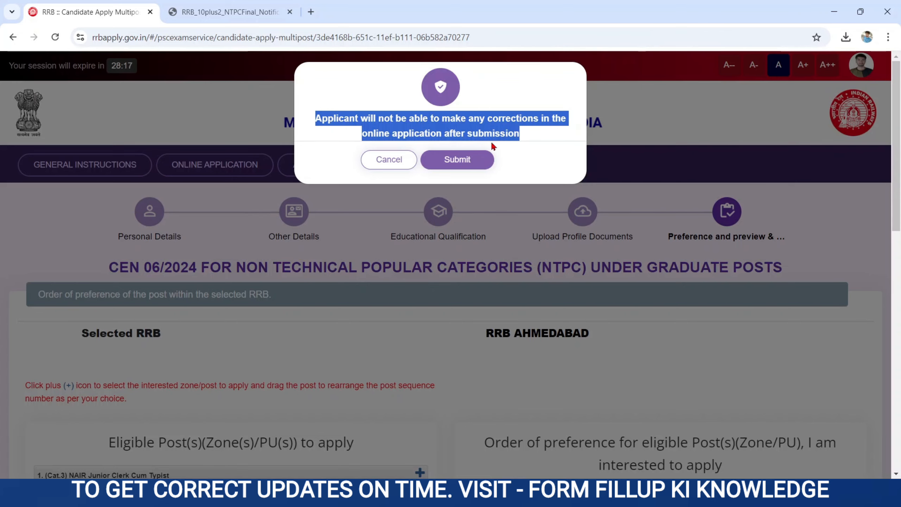
{"action": "left_click", "coordinate": [456, 160]}
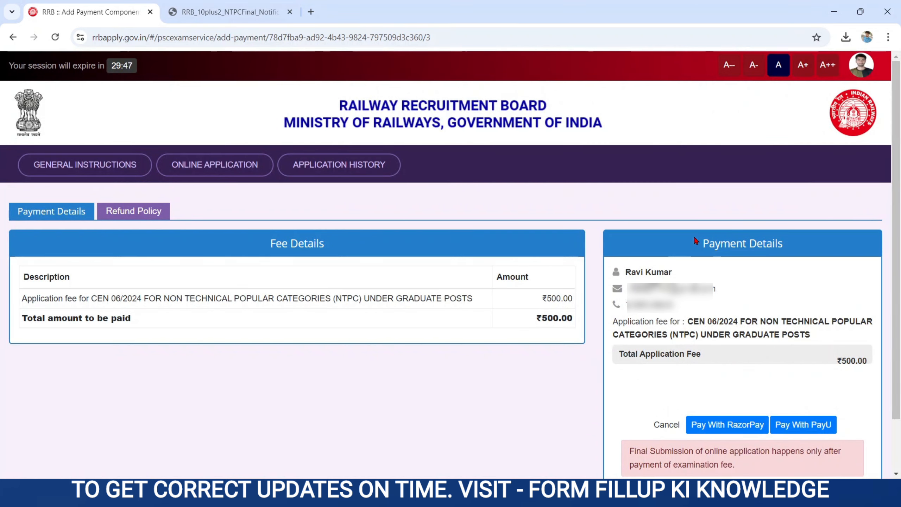
Launch the Razorpay checkout for the ₹500 application fee from Payment Details
{"action": "left_click_drag", "start_coordinate": [693, 240], "coordinate": [778, 339]}
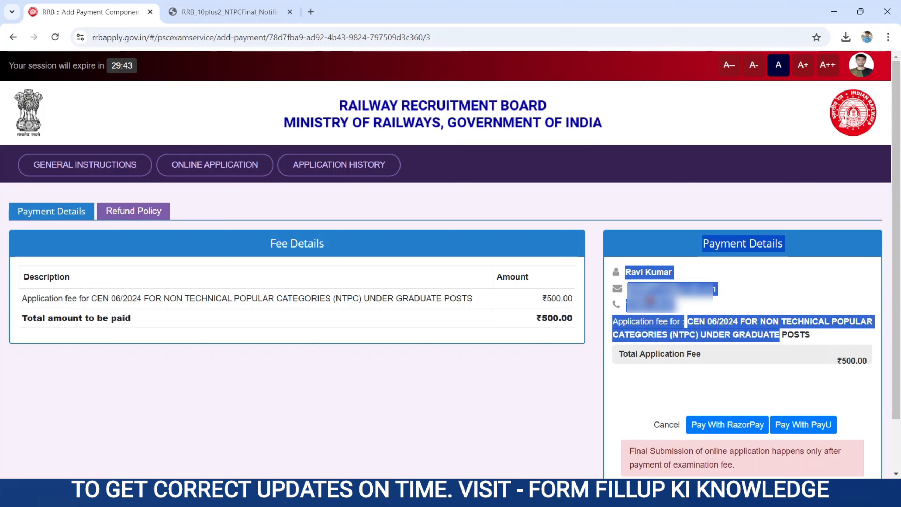
{"action": "left_click", "coordinate": [543, 407]}
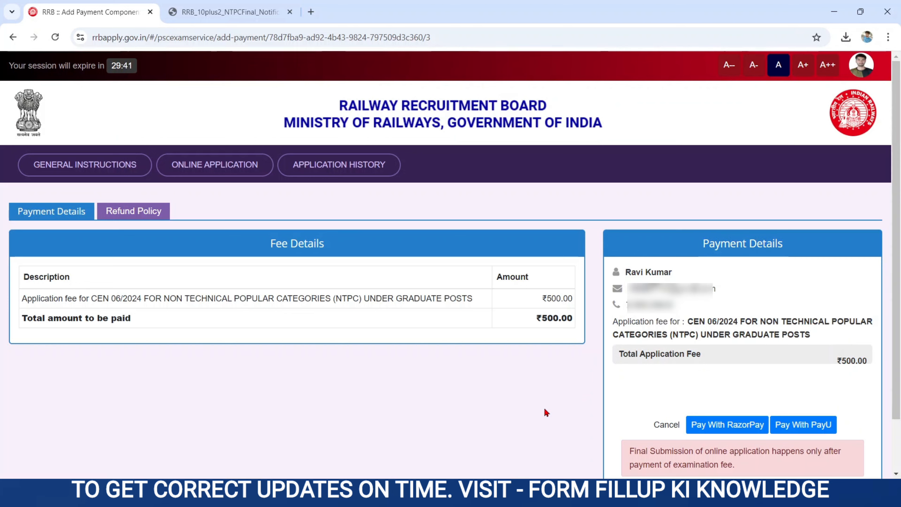
{"action": "left_click", "coordinate": [728, 429]}
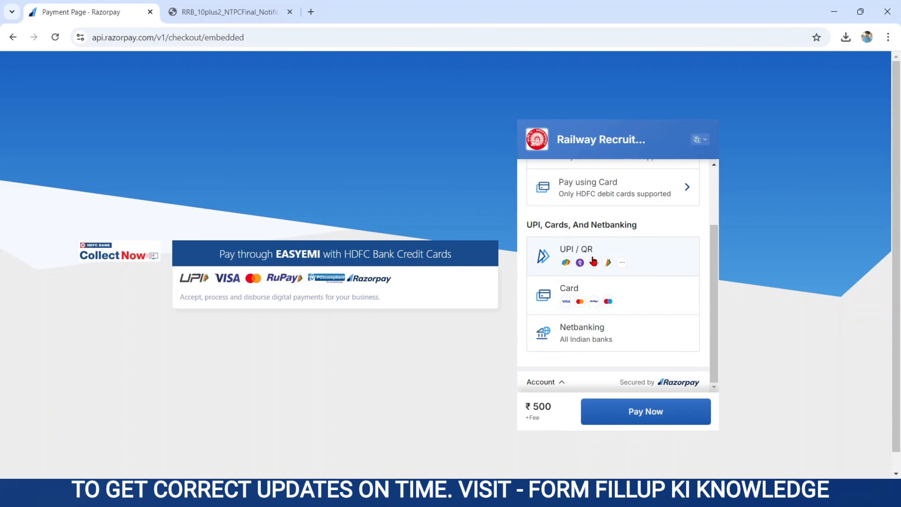
Pay the ₹500 total by UPI using a QR code
{"action": "left_click", "coordinate": [593, 261]}
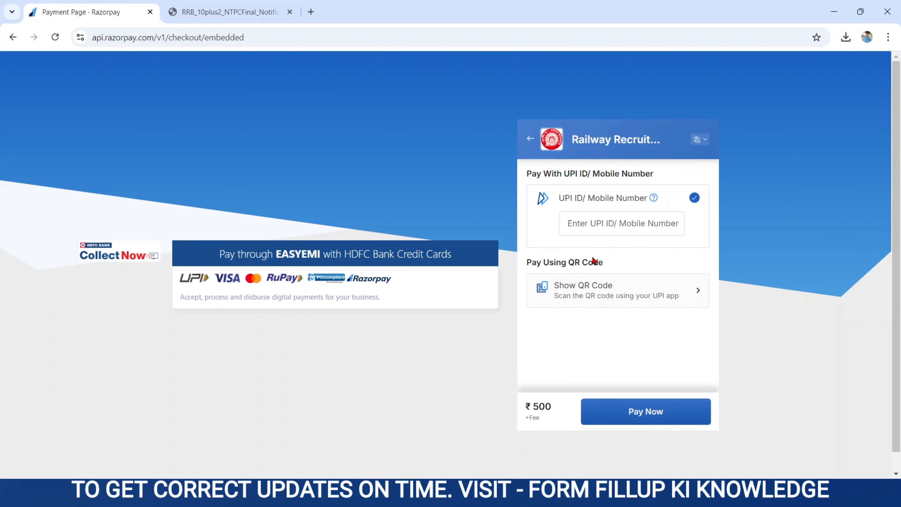
{"action": "left_click", "coordinate": [577, 291]}
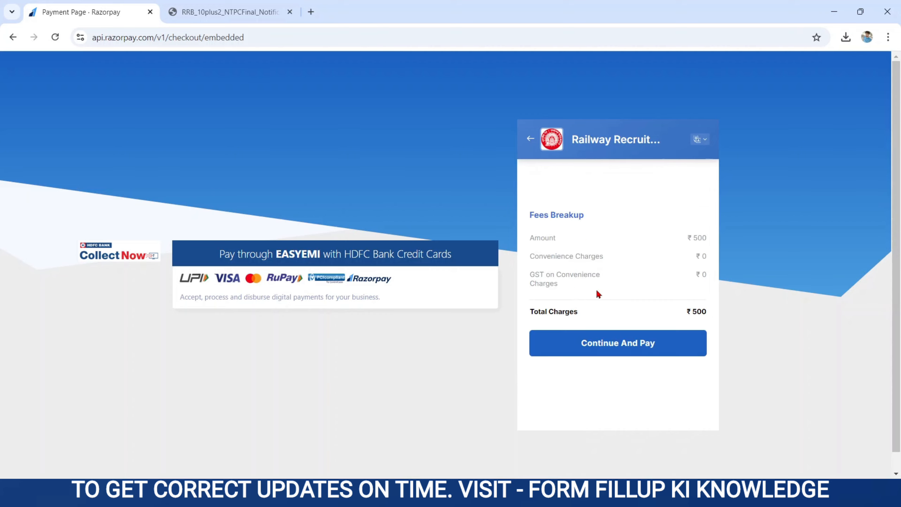
{"action": "left_click", "coordinate": [595, 352]}
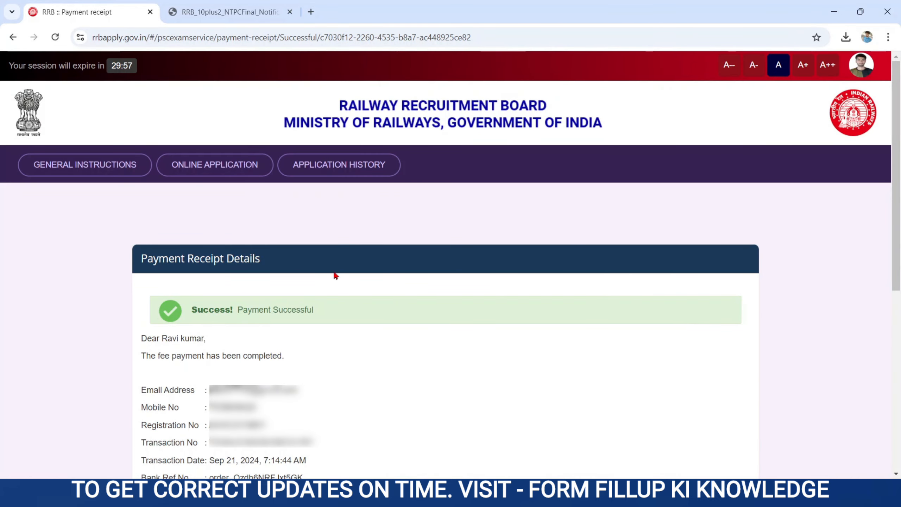
Save the payment receipt as a PDF in Downloads and return to the application list
{"action": "scroll", "coordinate": [411, 355], "scroll_direction": "down", "scroll_amount": 7}
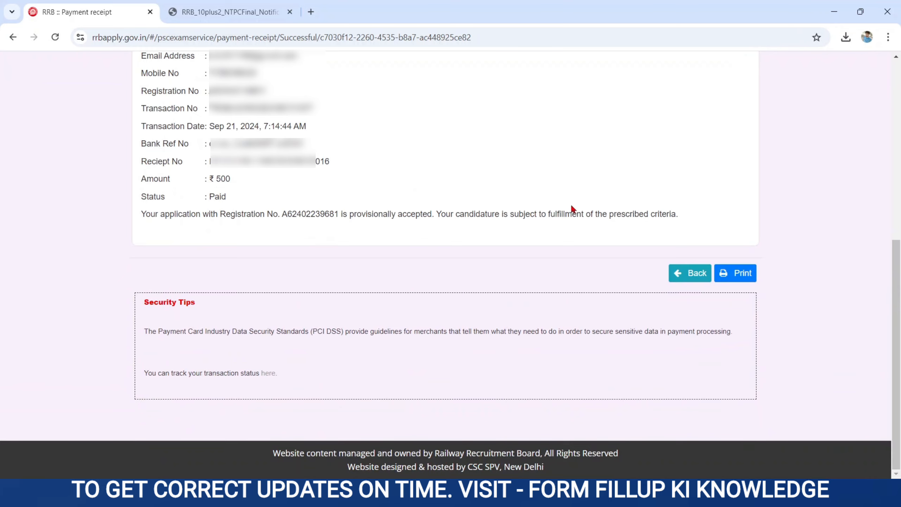
{"action": "left_click", "coordinate": [738, 271]}
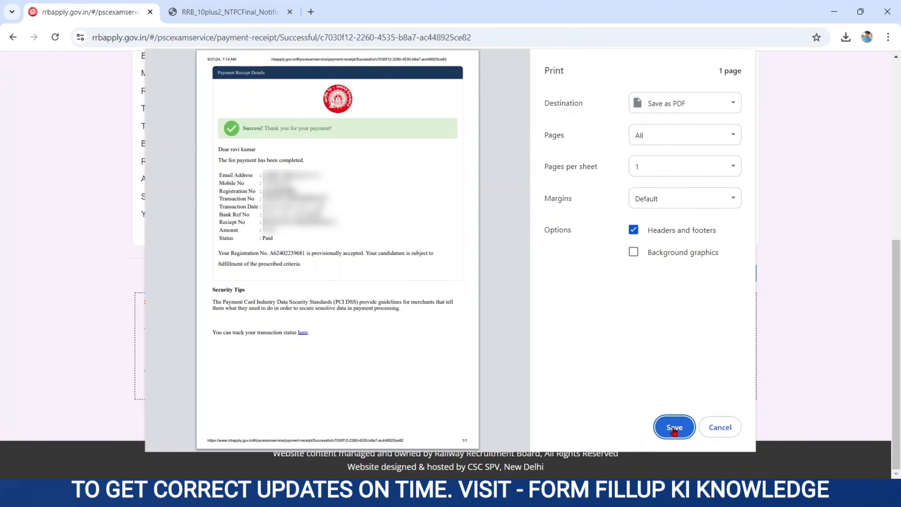
{"action": "left_click", "coordinate": [669, 426]}
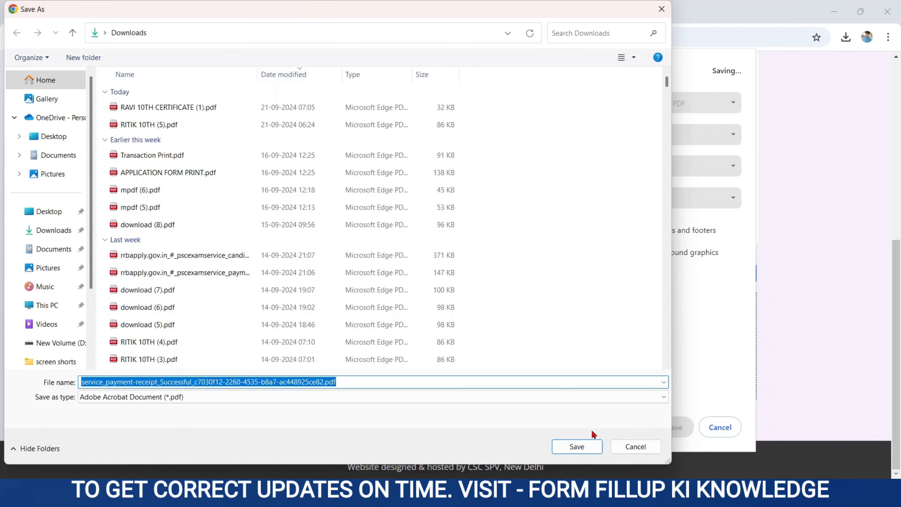
{"action": "left_click", "coordinate": [573, 448]}
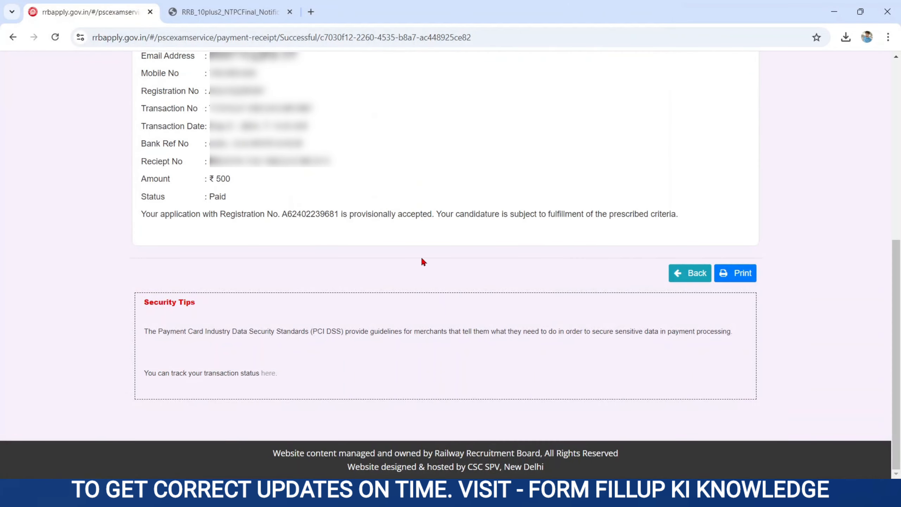
{"action": "left_click", "coordinate": [684, 276]}
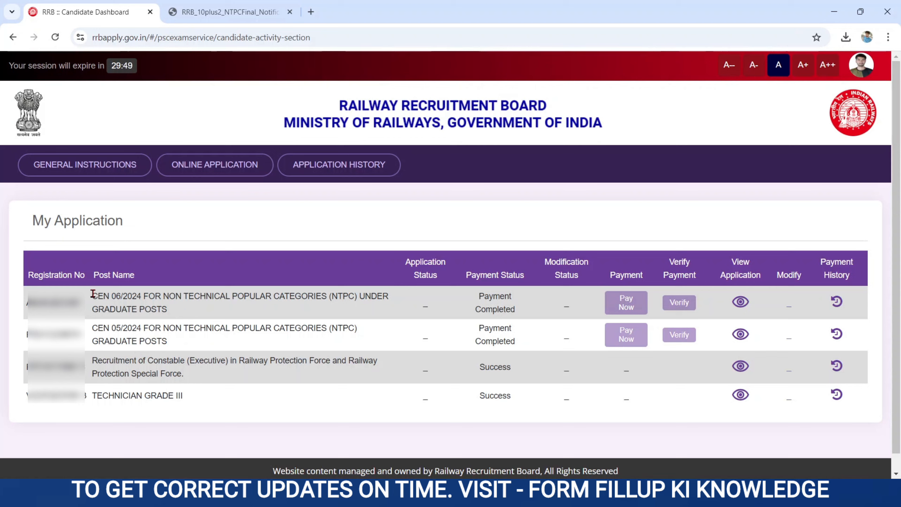
Open the CEN 06/2024 NTPC application showing Payment Completed
{"action": "left_click_drag", "start_coordinate": [93, 295], "coordinate": [168, 318]}
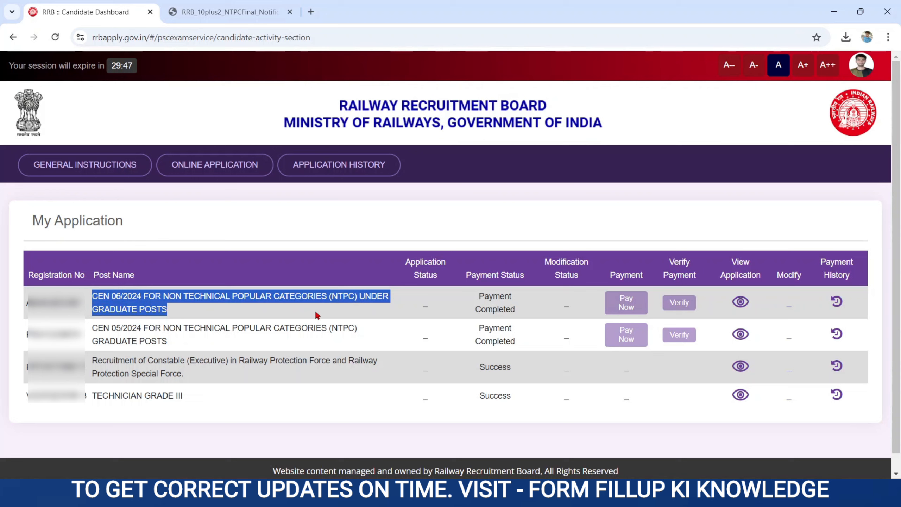
{"action": "left_click_drag", "start_coordinate": [478, 299], "coordinate": [510, 309]}
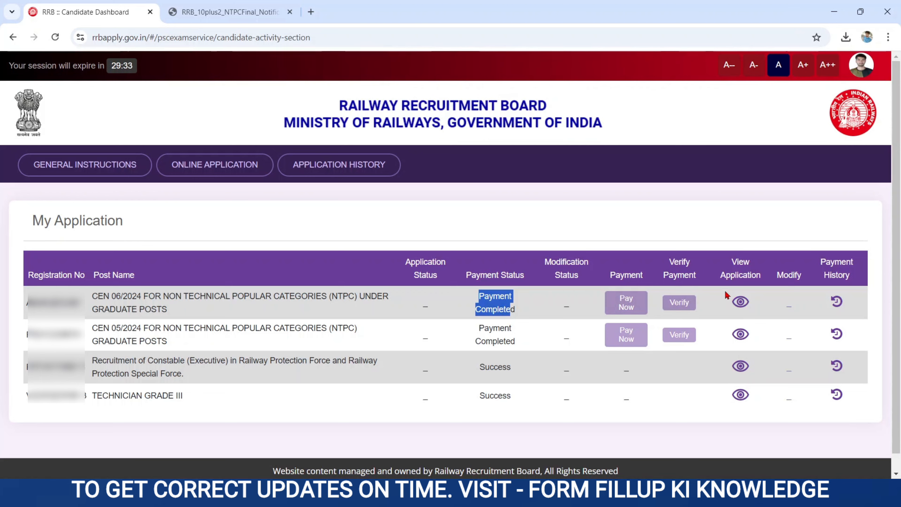
{"action": "left_click", "coordinate": [741, 301]}
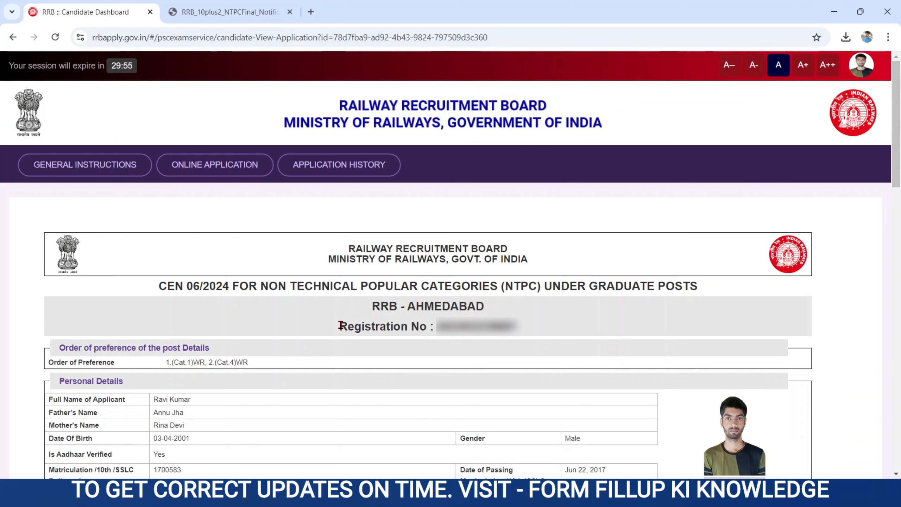
Save the full application as a PDF to Downloads
{"action": "triple_click", "coordinate": [526, 332]}
{"action": "left_click", "coordinate": [600, 379]}
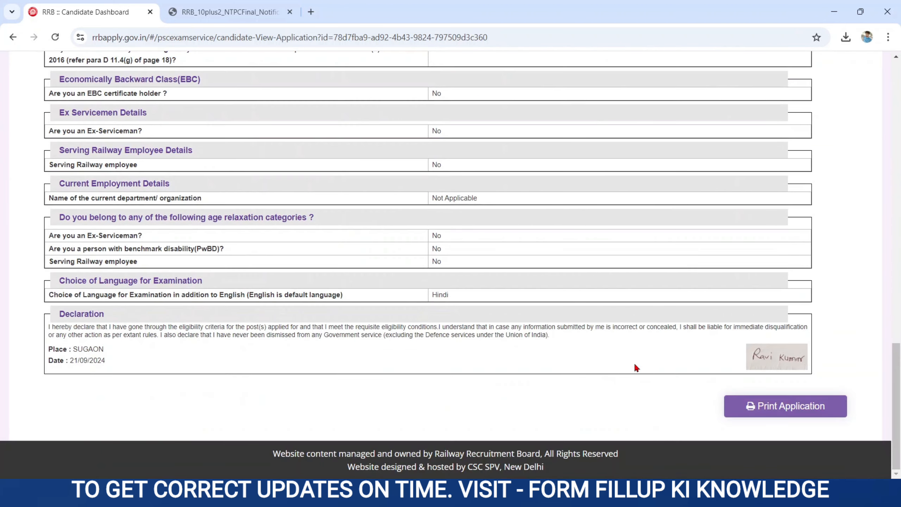
{"action": "left_click", "coordinate": [742, 415]}
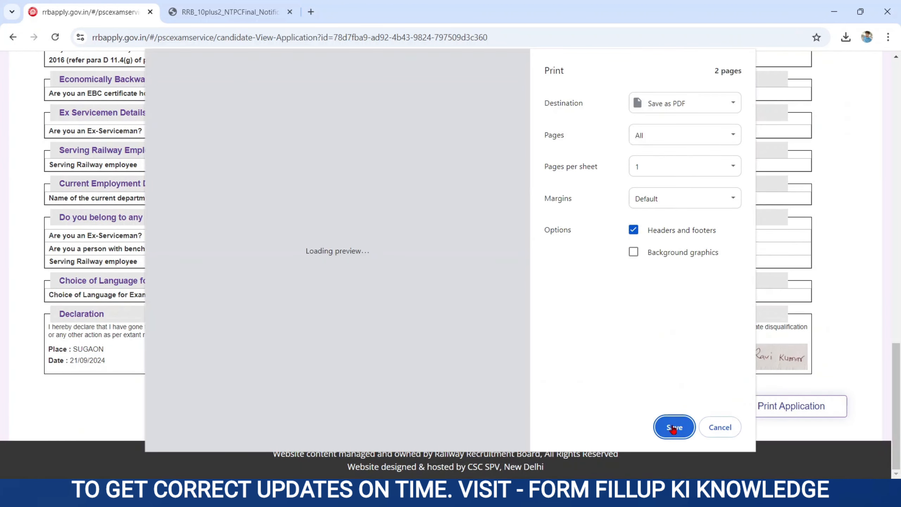
{"action": "left_click", "coordinate": [672, 428]}
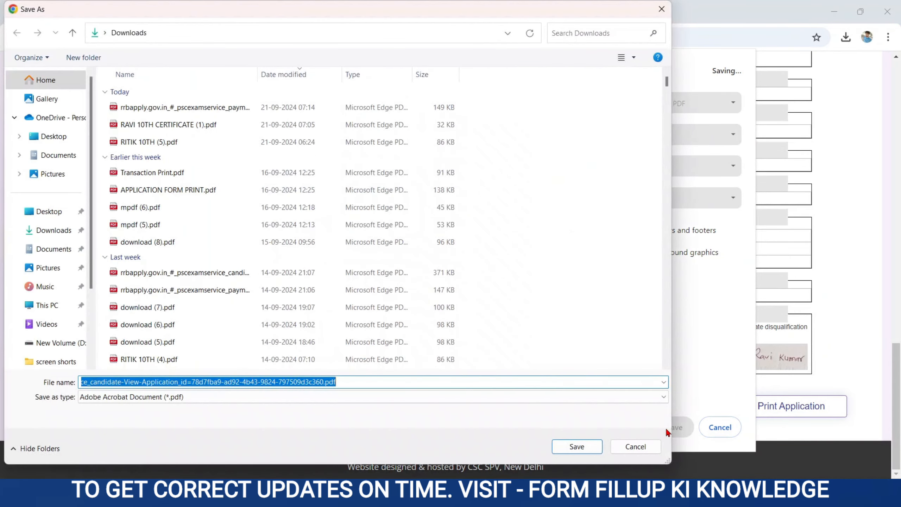
{"action": "left_click", "coordinate": [579, 447]}
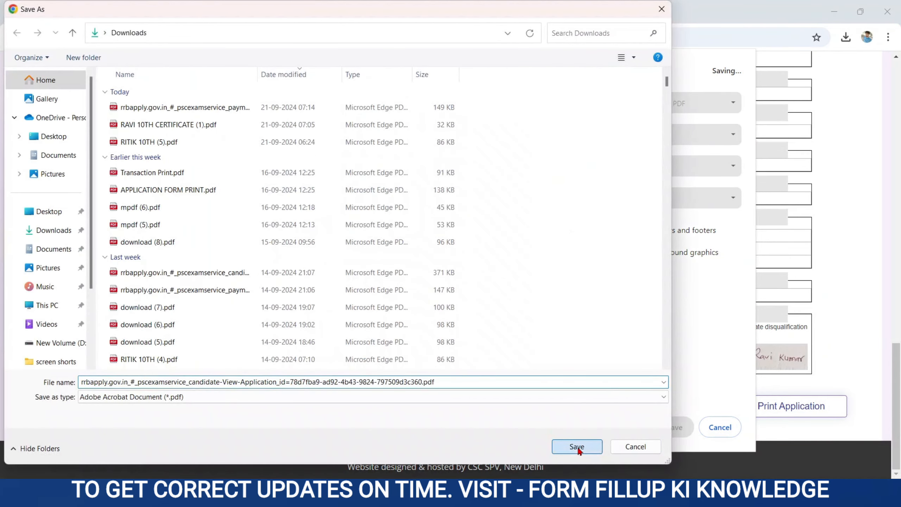